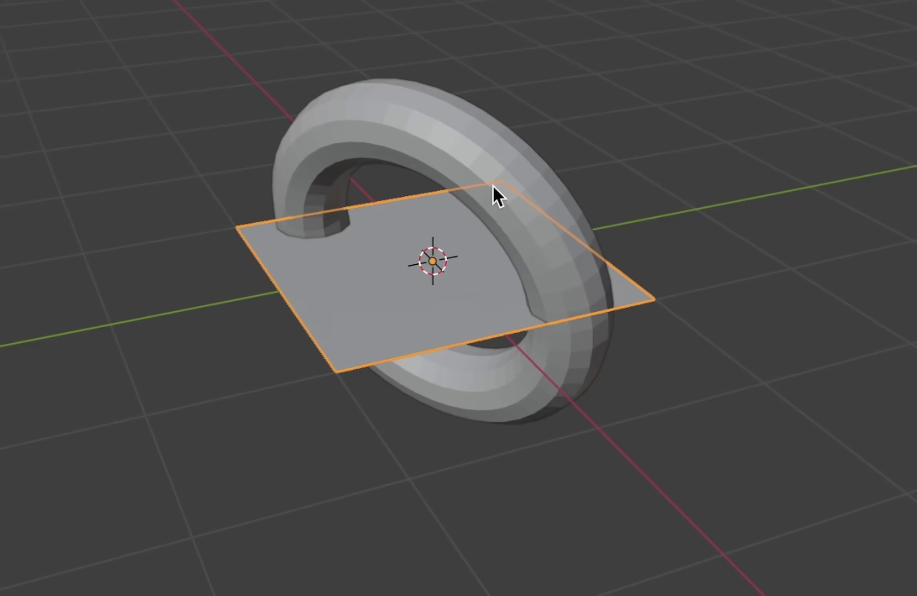
Step: Scale the plane up to 5.150 and give the torus material a red base color
{"action": "key", "text": "s"}
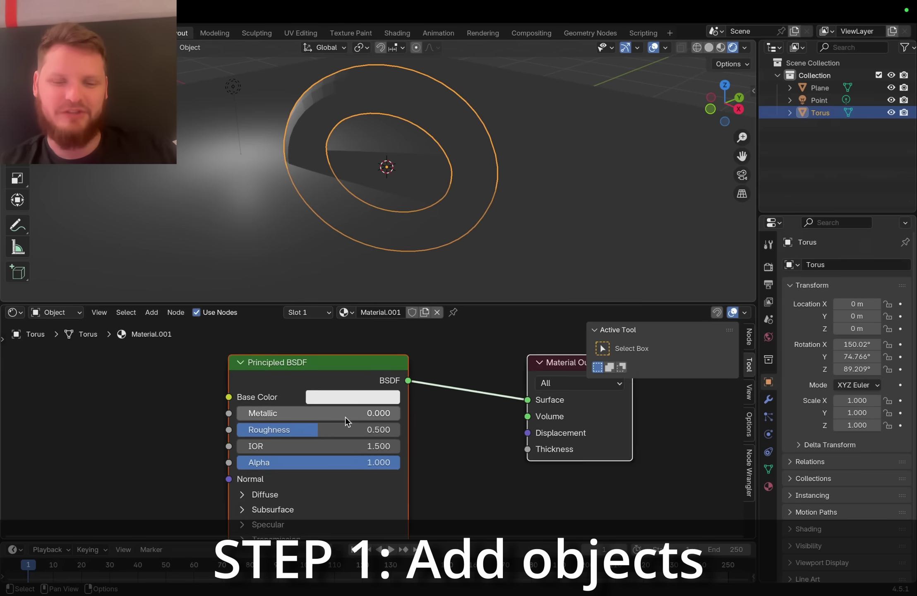
{"action": "left_click", "coordinate": [349, 394]}
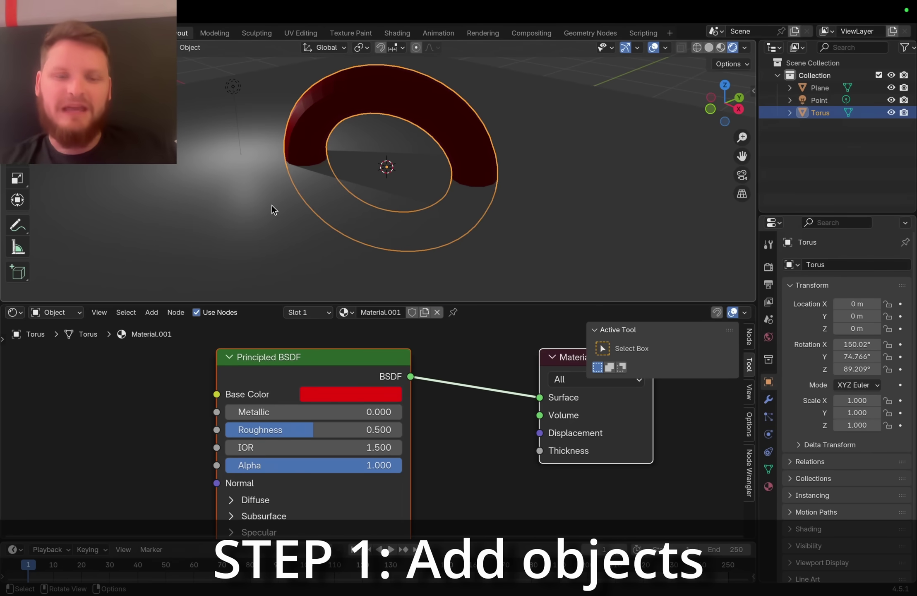
Step: Give the plane a new material with a Checker Texture at scale 35.200 feeding its base color
{"action": "left_click", "coordinate": [261, 198]}
{"action": "left_click", "coordinate": [390, 313]}
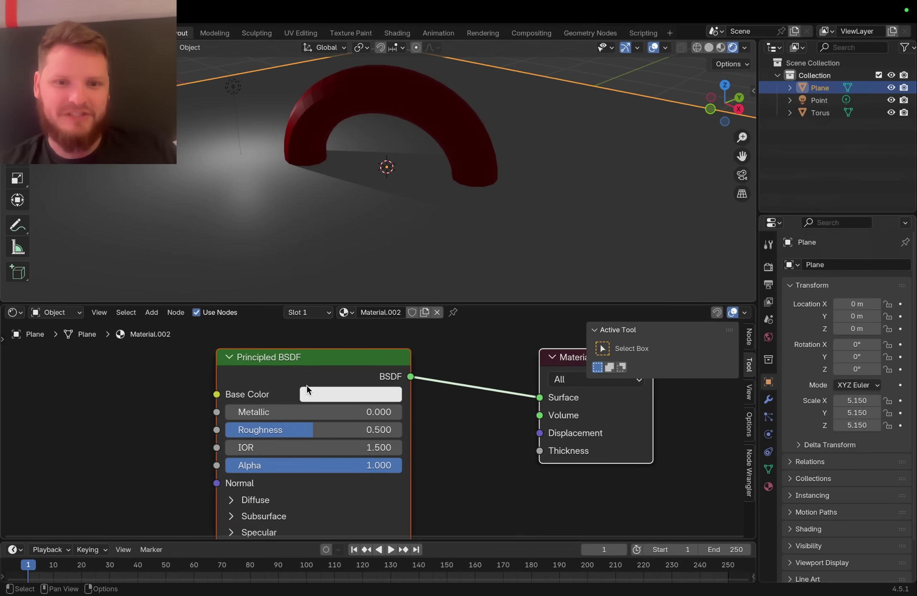
{"action": "key", "text": "shift+a"}
{"action": "type", "text": "checker"}
{"action": "key", "text": "Return"}
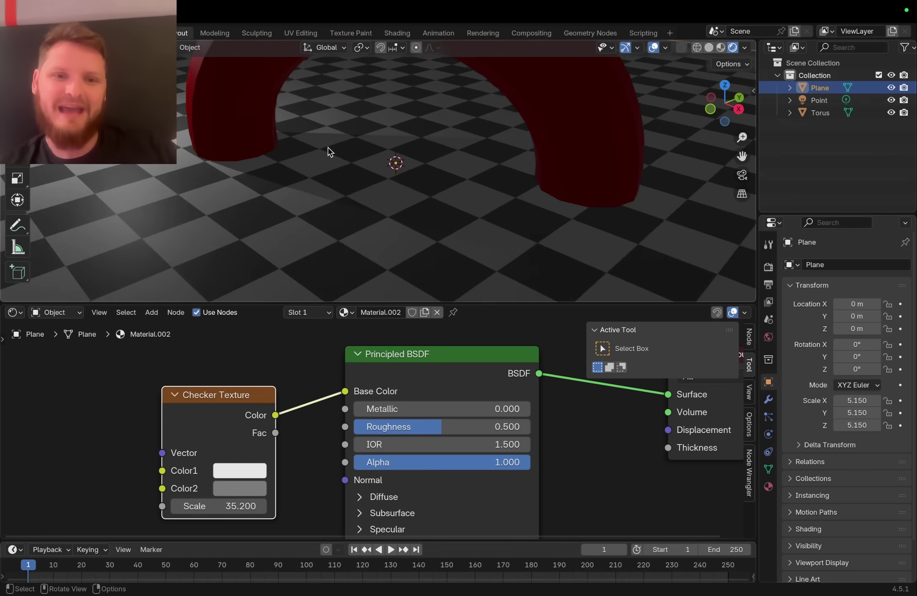
Step: Sketch an annotation along the base of the torus where it meets the checkered floor
{"action": "middle_click_drag", "start_coordinate": [327, 147], "coordinate": [368, 200]}
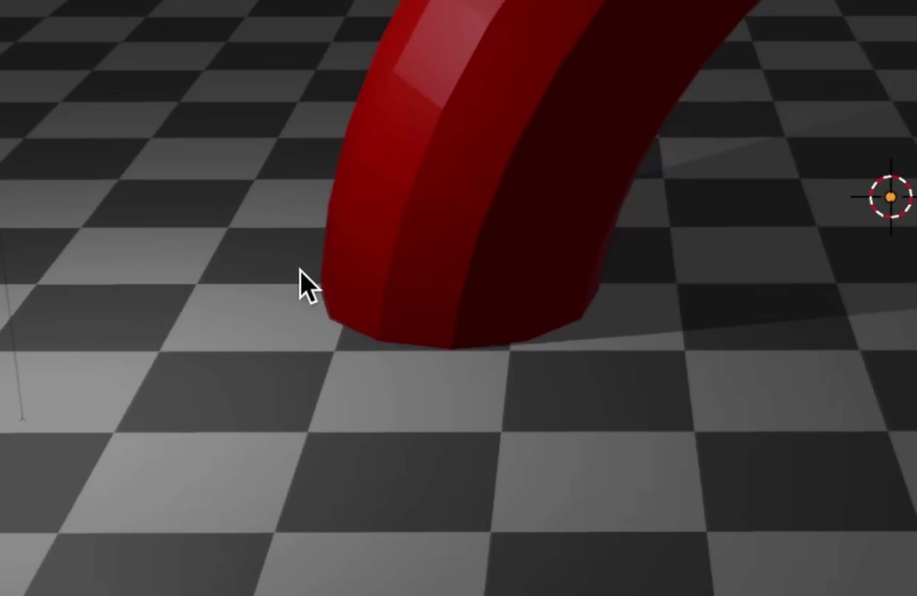
{"action": "mouse_move", "coordinate": [301, 273]}
{"action": "left_mouse_down"}
{"action": "mouse_move", "coordinate": [546, 231]}
{"action": "mouse_move", "coordinate": [465, 369]}
{"action": "left_mouse_up"}
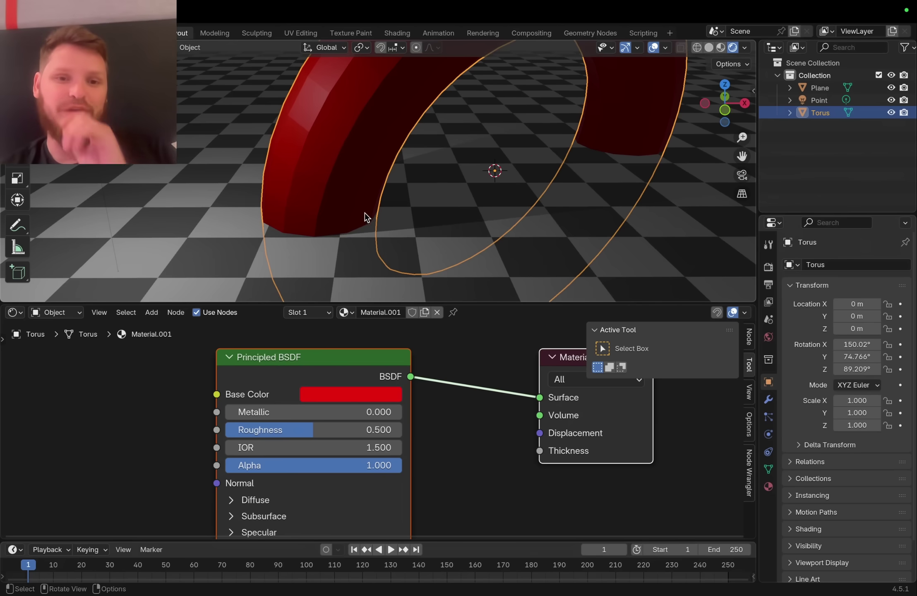
{"action": "scroll", "coordinate": [364, 212], "scroll_direction": "down", "scroll_amount": 4}
Step: Enable the Z, Position and Cryptomatte Object passes for the view layer
{"action": "left_click", "coordinate": [769, 302]}
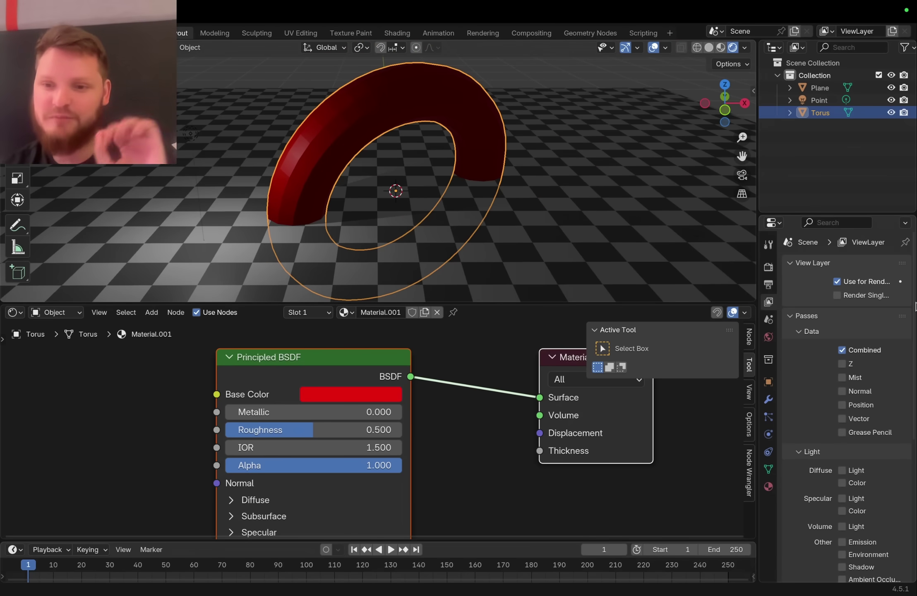
{"action": "left_click", "coordinate": [842, 363]}
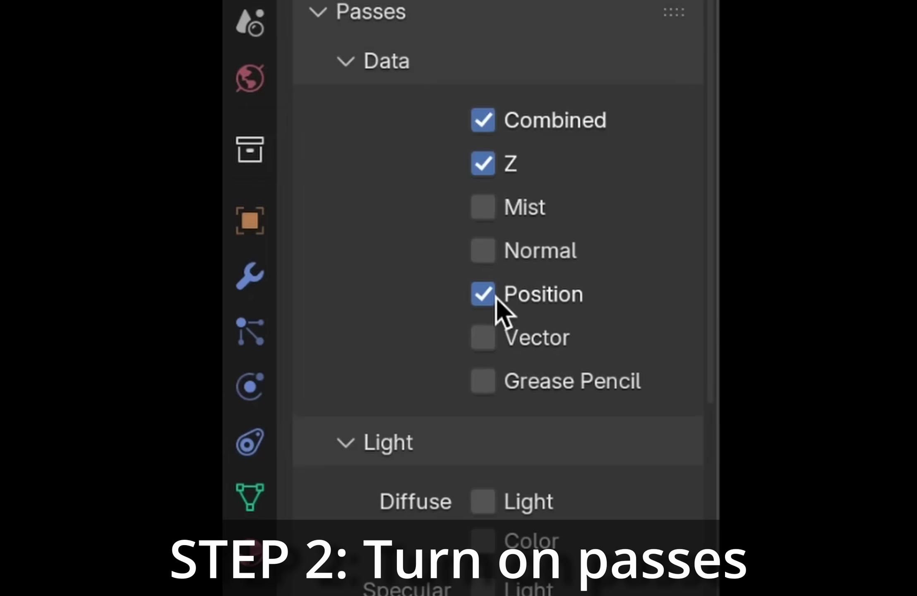
{"action": "scroll", "coordinate": [514, 414], "scroll_direction": "down", "scroll_amount": 10}
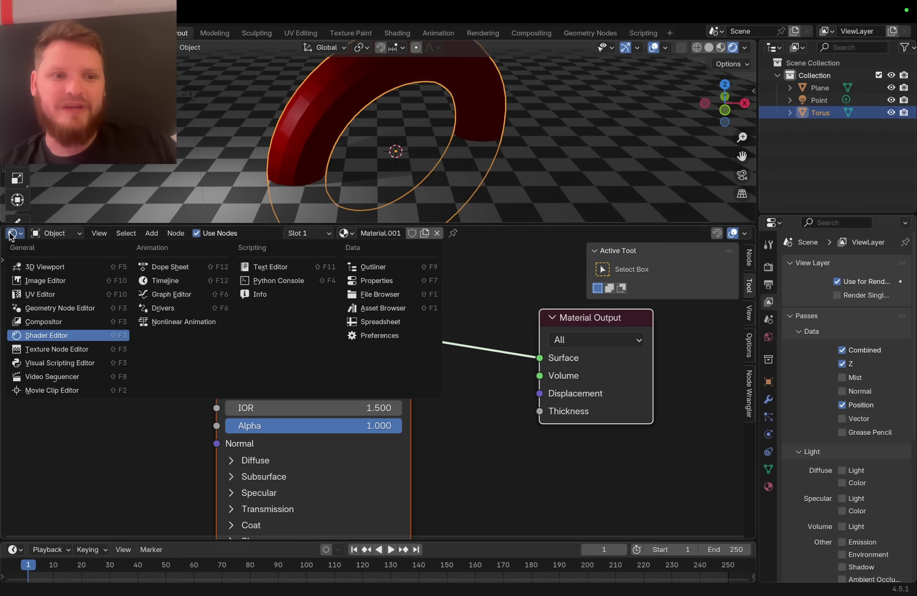
Step: Switch the node editor to the Compositor with nodes enabled and insert a Hue/Saturation/Value node after the Render Layers image, with saturation 0.417
{"action": "left_click", "coordinate": [58, 259]}
{"action": "left_click", "coordinate": [157, 233]}
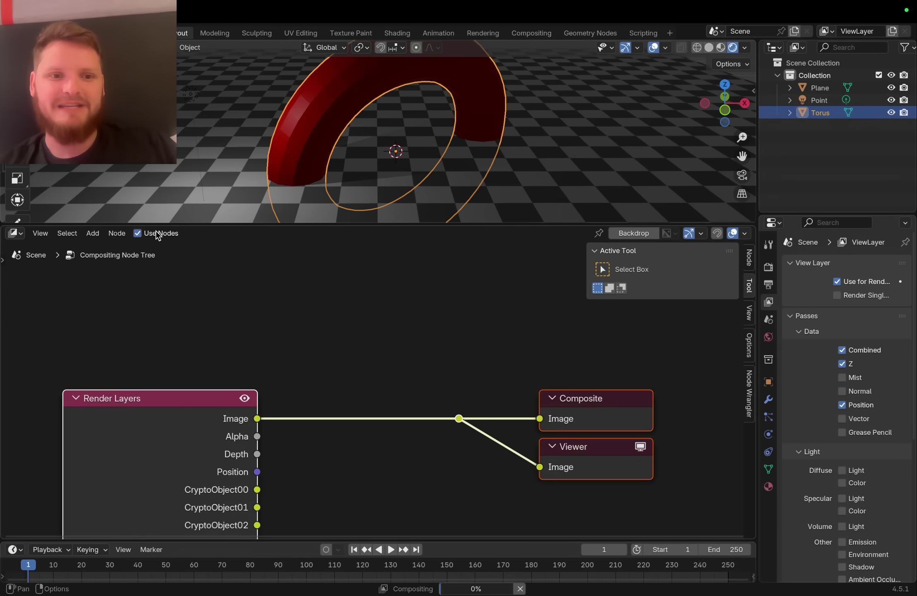
{"action": "key", "text": "shift+a"}
{"action": "type", "text": "hue s"}
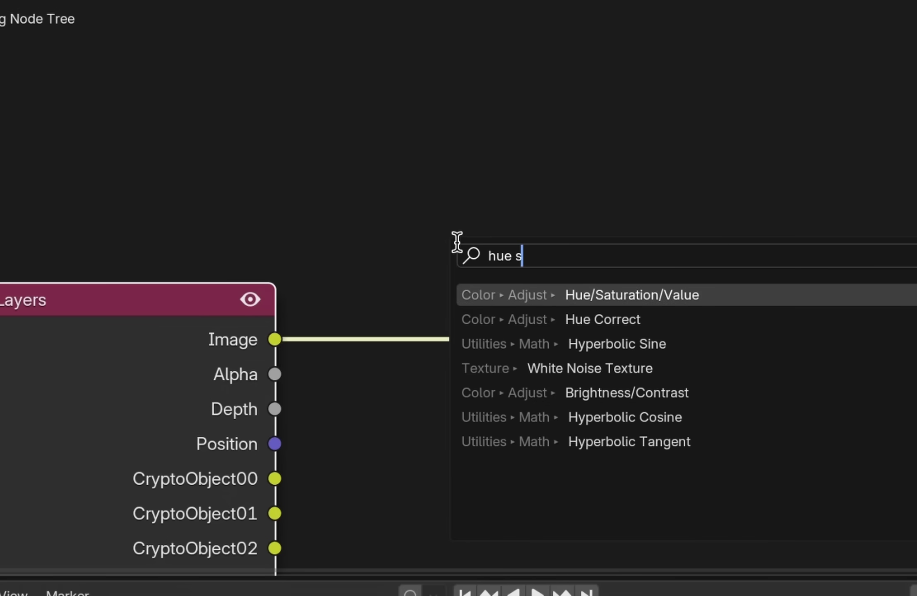
{"action": "key", "text": "Return"}
{"action": "left_click", "coordinate": [309, 364]}
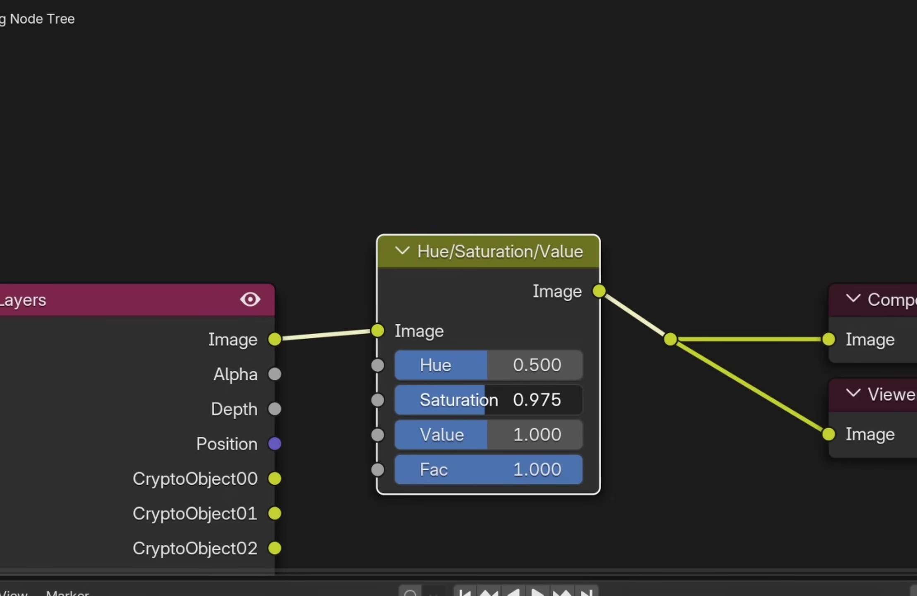
{"action": "left_click_drag", "start_coordinate": [485, 400], "coordinate": [434, 400]}
Step: Enlarge the 3D viewport and set its viewport shading compositor option to Always
{"action": "left_click_drag", "start_coordinate": [408, 225], "coordinate": [410, 309]}
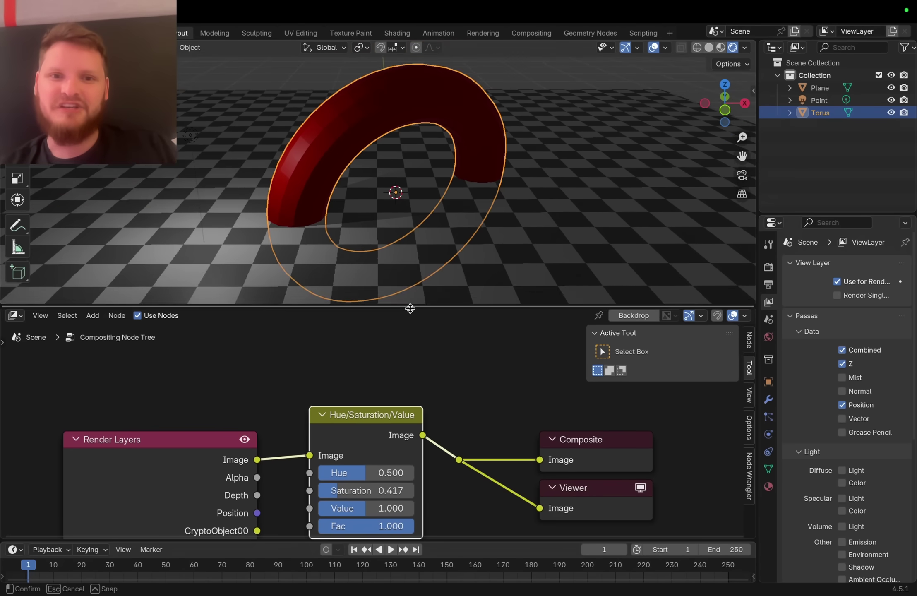
{"action": "middle_click_drag", "start_coordinate": [418, 156], "coordinate": [417, 189], "text": "shift"}
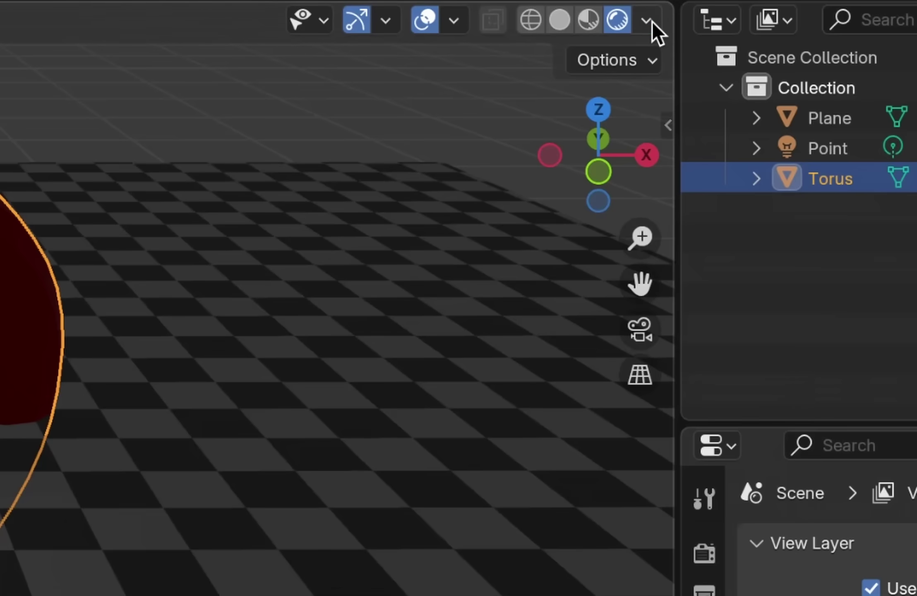
{"action": "left_click", "coordinate": [745, 48]}
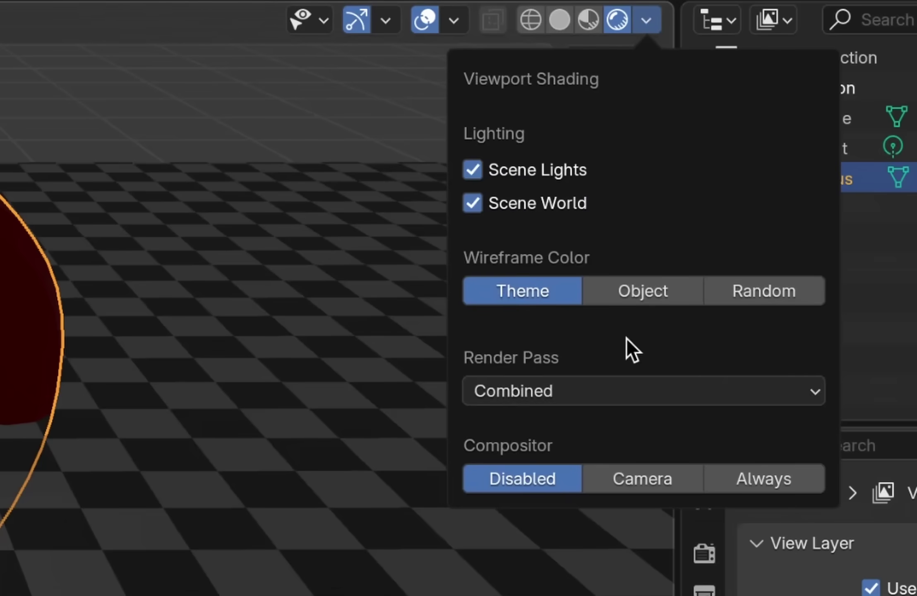
{"action": "left_click", "coordinate": [793, 237]}
{"action": "middle_click_drag", "start_coordinate": [498, 387], "coordinate": [564, 336]}
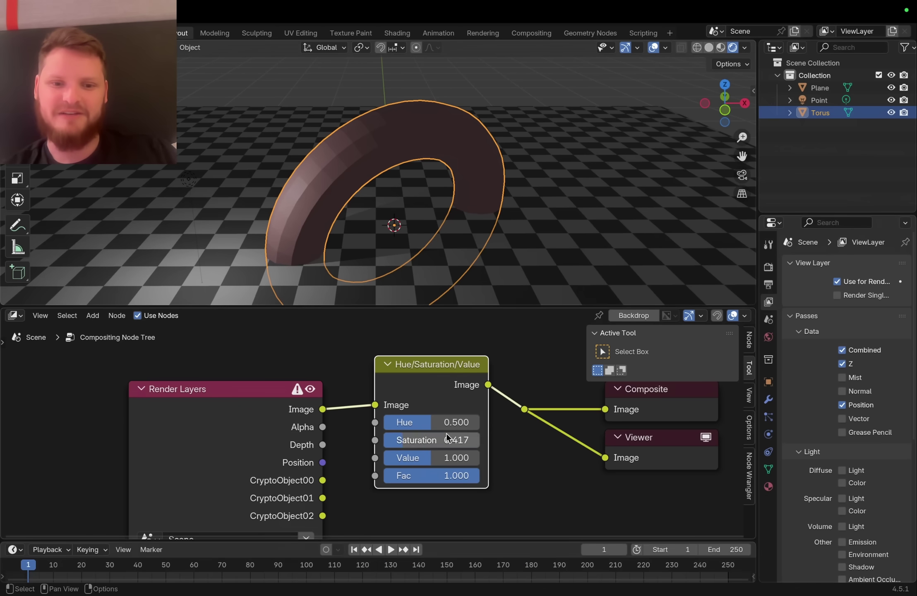
Step: Try a saturation of 2.000 and a hue of 0.812 on the Hue/Saturation/Value node
{"action": "left_click_drag", "start_coordinate": [430, 439], "coordinate": [468, 429]}
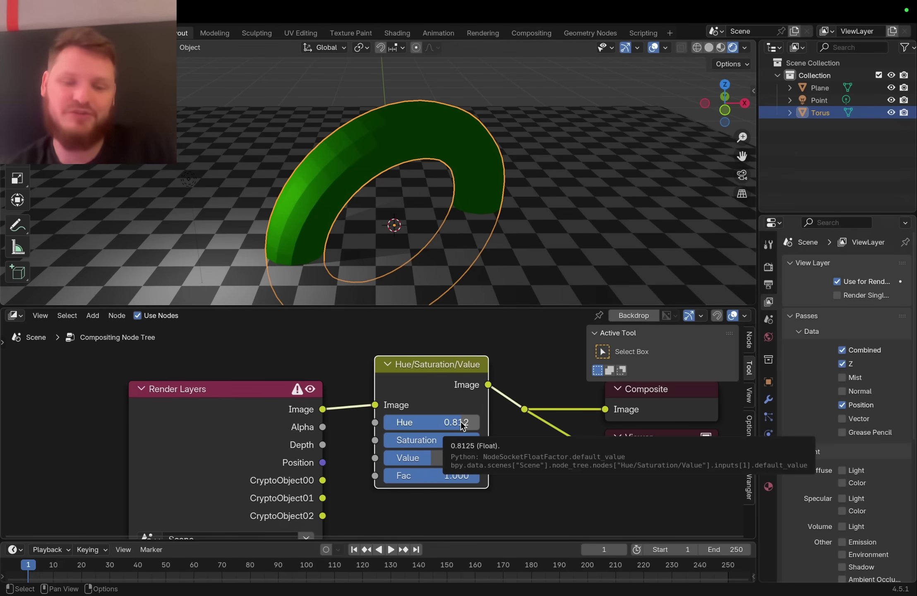
{"action": "scroll", "coordinate": [324, 213], "scroll_direction": "up", "scroll_amount": 3}
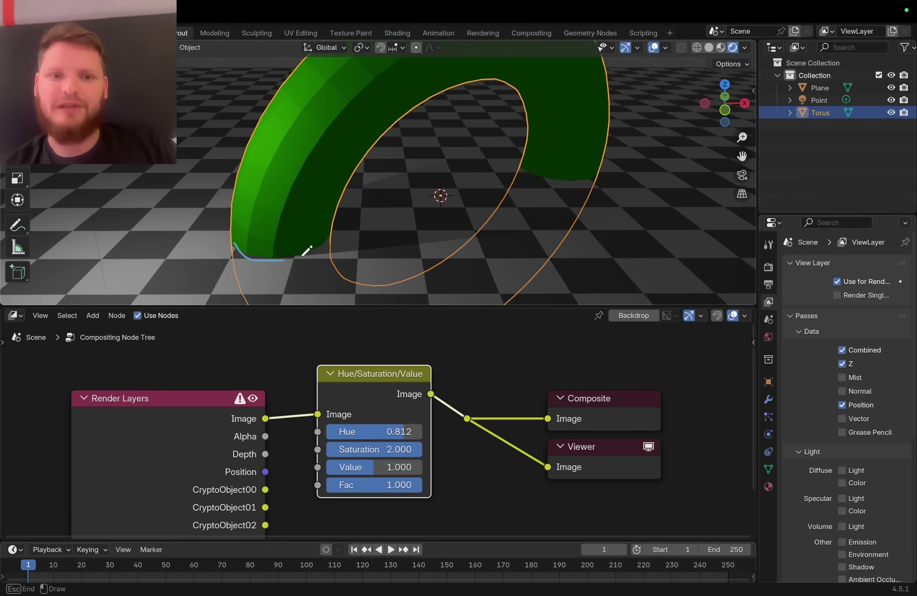
{"action": "scroll", "coordinate": [595, 169], "scroll_direction": "down", "scroll_amount": 3}
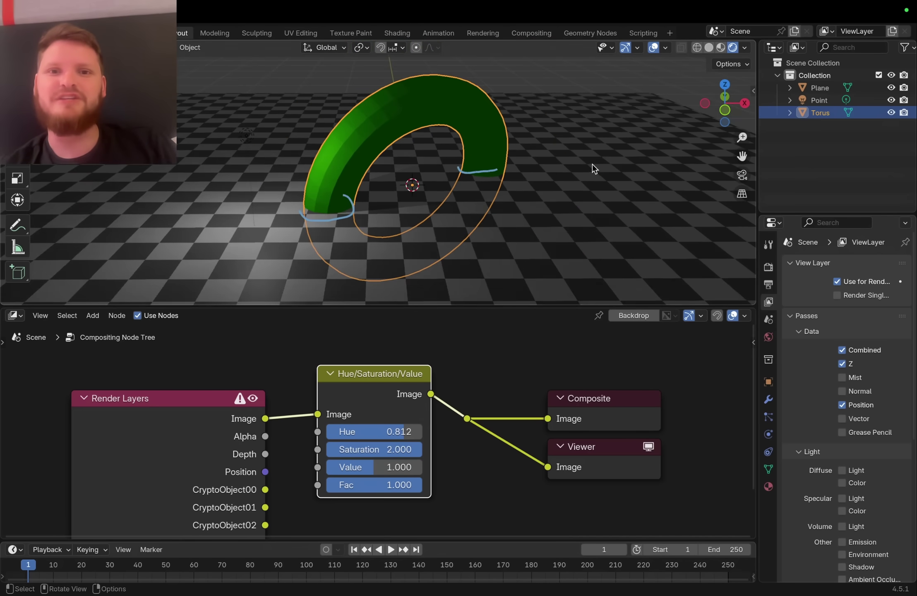
{"action": "middle_click_drag", "start_coordinate": [558, 164], "coordinate": [548, 204], "text": "shift"}
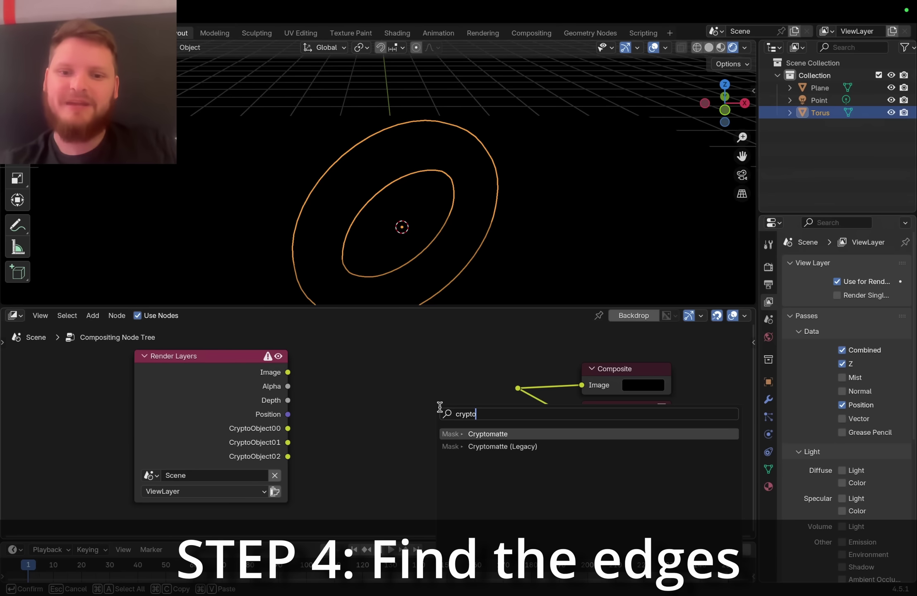
Step: Add a Cryptomatte node beside the Render Layers node and feed its Pick output into the Viewer
{"action": "key", "text": "Return"}
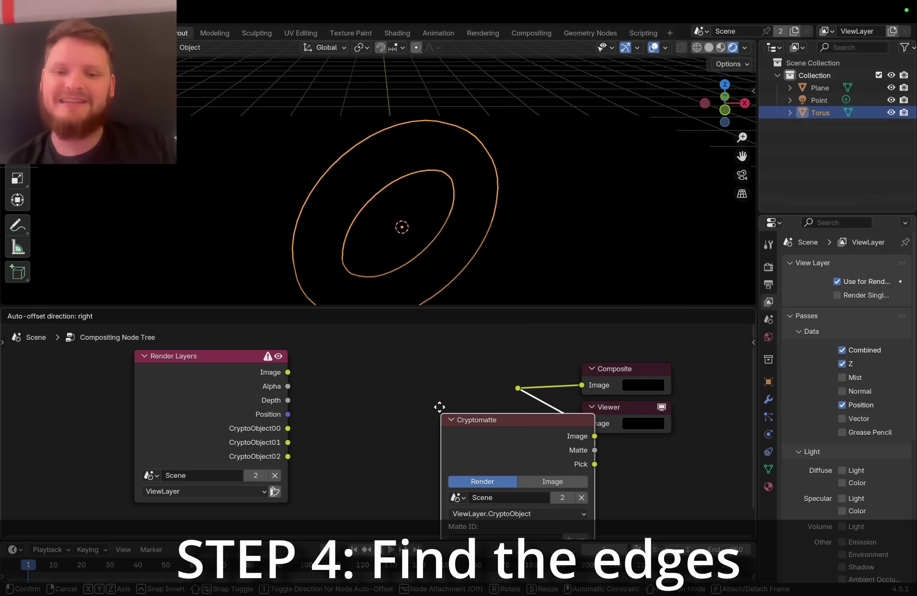
{"action": "left_click", "coordinate": [352, 410]}
{"action": "left_click", "coordinate": [351, 410], "text": "ctrl+shift"}
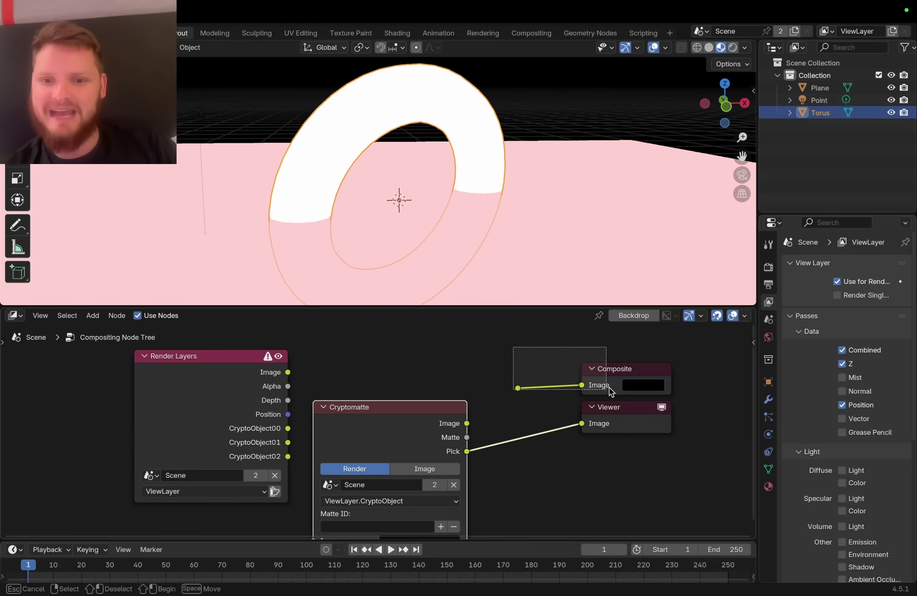
Step: Insert a Soften filter node between the Cryptomatte Pick output and the Viewer
{"action": "key", "text": "shift+a"}
{"action": "type", "text": "soft"}
{"action": "key", "text": "Return"}
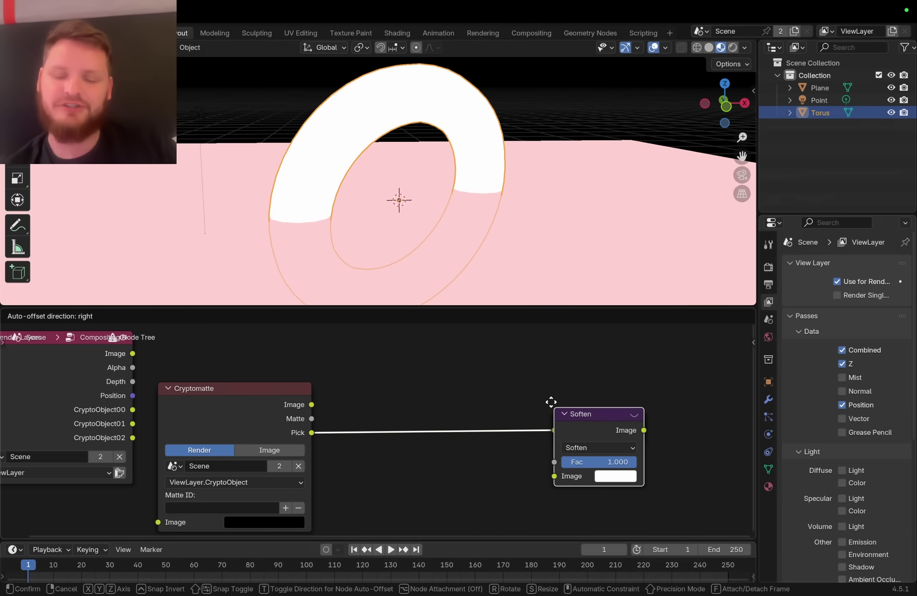
{"action": "left_click", "coordinate": [362, 382]}
Step: Try the Prewitt filter type, settle on Sobel, and compare the filtered result with the Cryptomatte output in the Viewer
{"action": "left_click", "coordinate": [403, 422]}
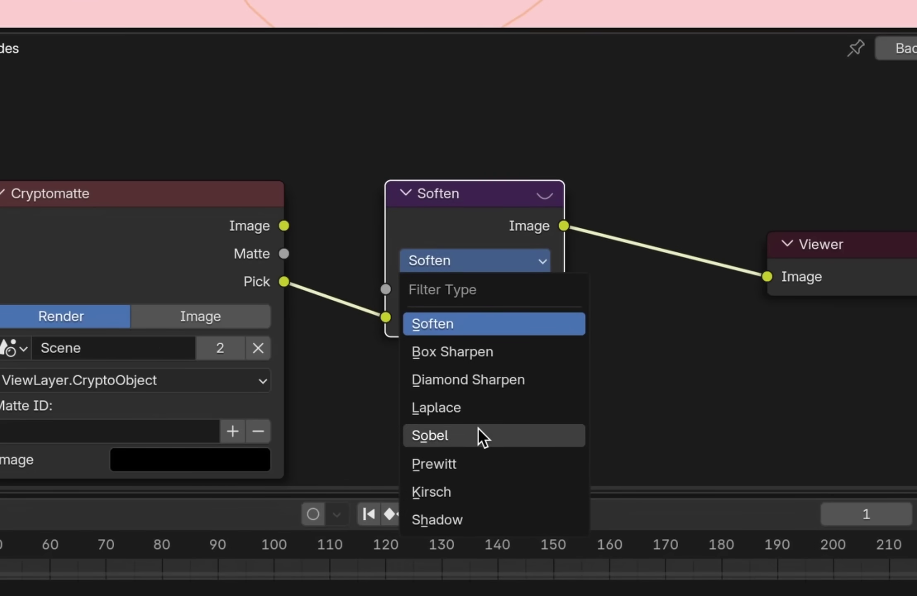
{"action": "left_click", "coordinate": [409, 510]}
{"action": "left_click", "coordinate": [408, 441]}
{"action": "left_click", "coordinate": [403, 542]}
{"action": "left_click", "coordinate": [406, 441]}
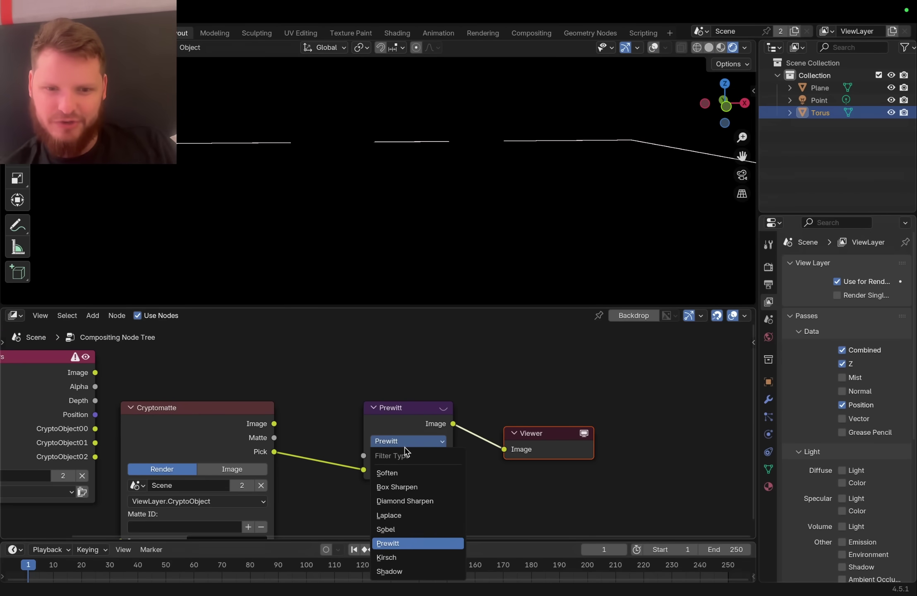
{"action": "left_click", "coordinate": [393, 529]}
{"action": "left_click", "coordinate": [204, 428], "text": "ctrl+shift"}
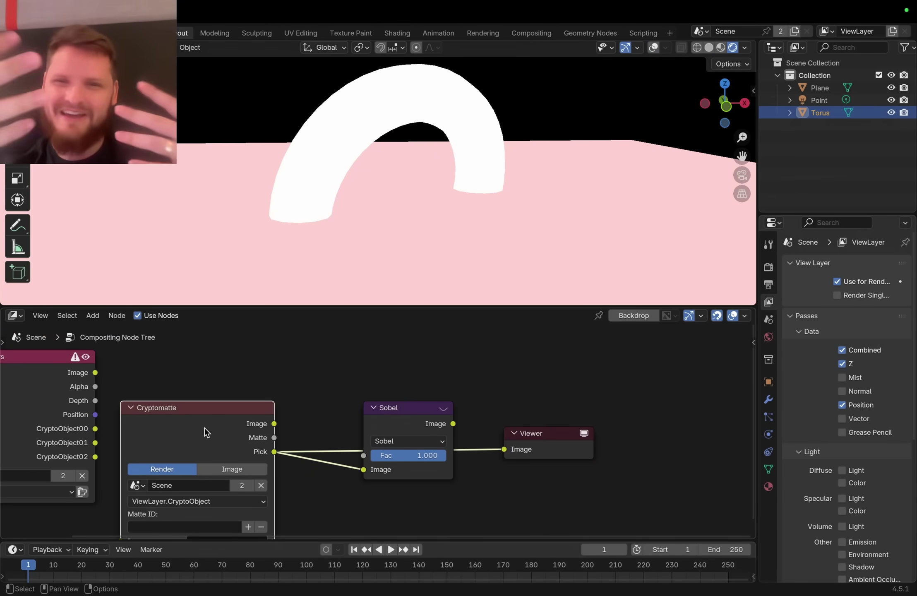
{"action": "left_click", "coordinate": [401, 418], "text": "ctrl+shift"}
Step: Make room by moving the Sobel and Viewer nodes, and insert an RGB to BW node between Cryptomatte Pick and the Sobel image input
{"action": "left_click_drag", "start_coordinate": [562, 485], "coordinate": [403, 424]}
{"action": "key", "text": "g"}
{"action": "left_click", "coordinate": [473, 418]}
{"action": "key", "text": "shift+a"}
{"action": "type", "text": "r"}
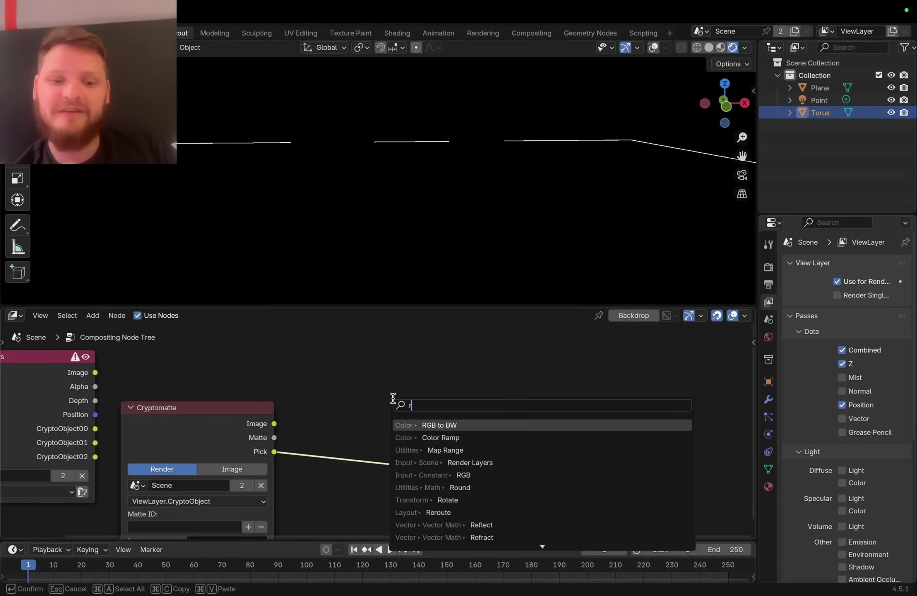
{"action": "type", "text": "gb"}
{"action": "left_click", "coordinate": [451, 440]}
{"action": "left_click", "coordinate": [305, 418]}
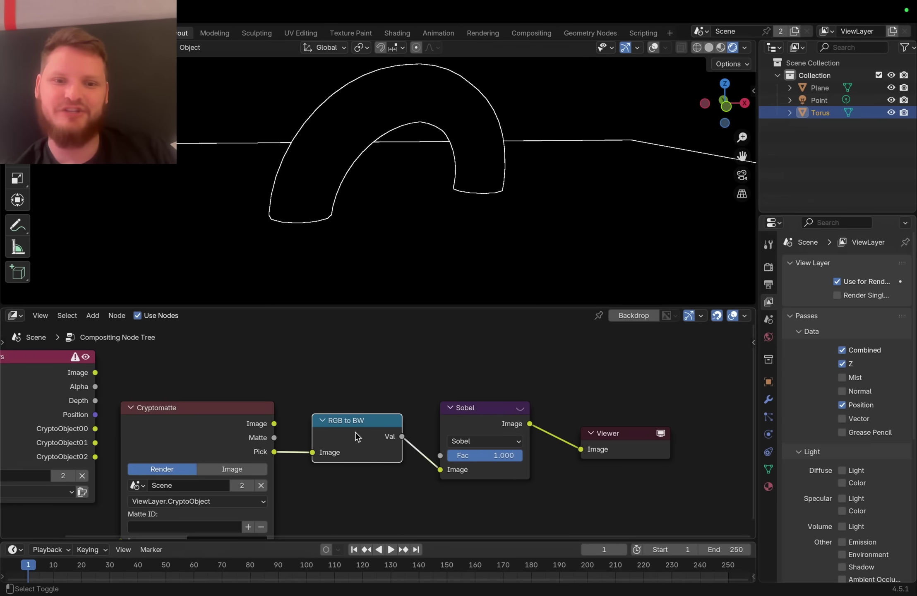
Step: Duplicate the floor plane, rotate the copy freely into a steep wall cutting through one end of the torus, and preview the Sobel output
{"action": "left_click", "coordinate": [355, 431], "text": "ctrl+shift"}
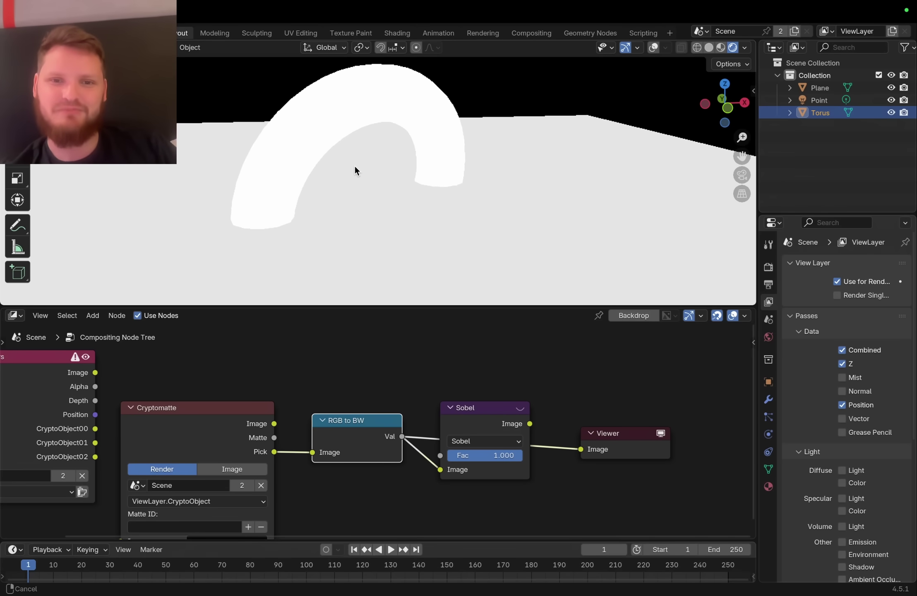
{"action": "left_click", "coordinate": [412, 207]}
{"action": "key", "text": "shift+d"}
{"action": "left_click", "coordinate": [466, 184]}
{"action": "key", "text": "r"}
{"action": "key", "text": "r"}
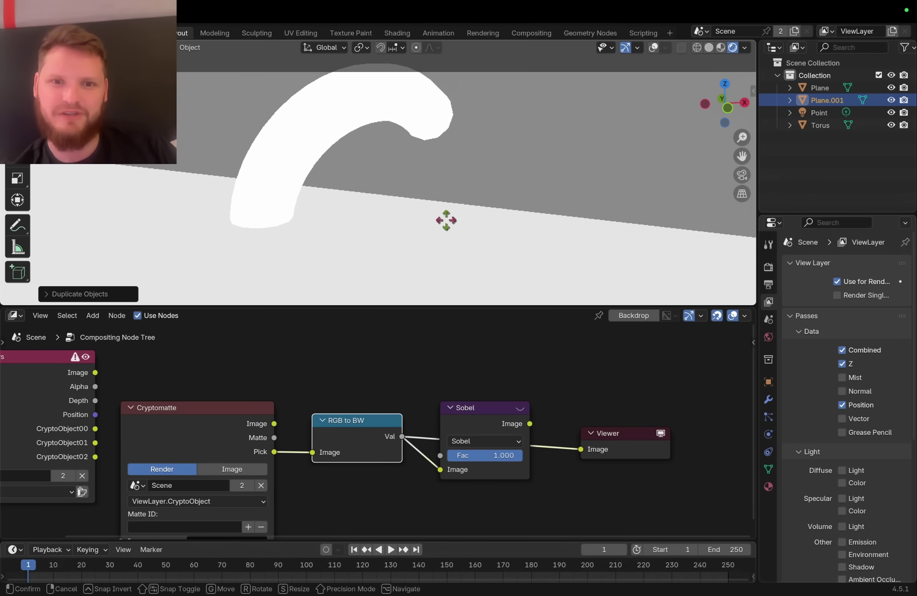
{"action": "left_click", "coordinate": [458, 265]}
{"action": "left_click", "coordinate": [486, 425], "text": "ctrl+shift"}
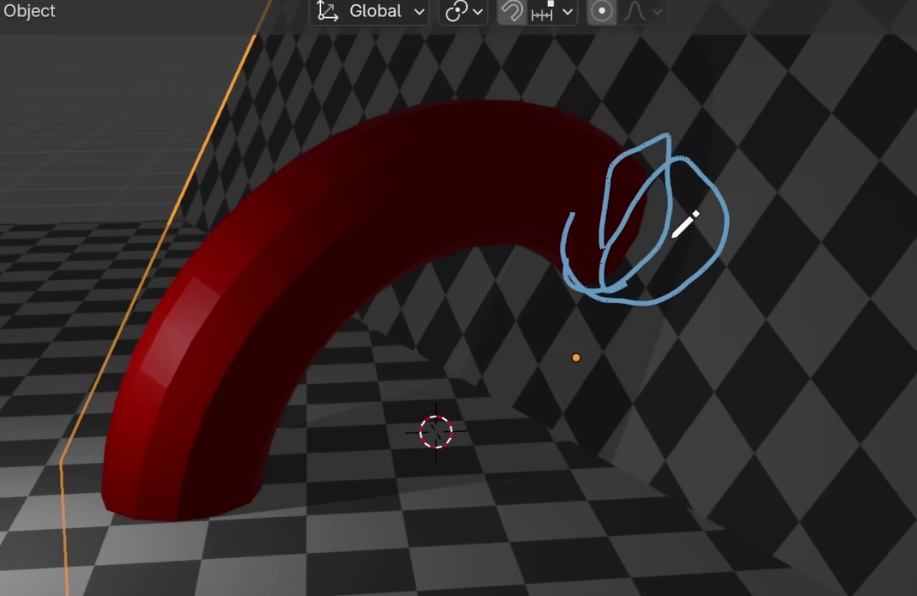
Step: Annotate the torus's base edge, the seam between the two planes and the torus's outer silhouette, and erase the annotations
{"action": "left_click_drag", "start_coordinate": [111, 507], "coordinate": [129, 511]}
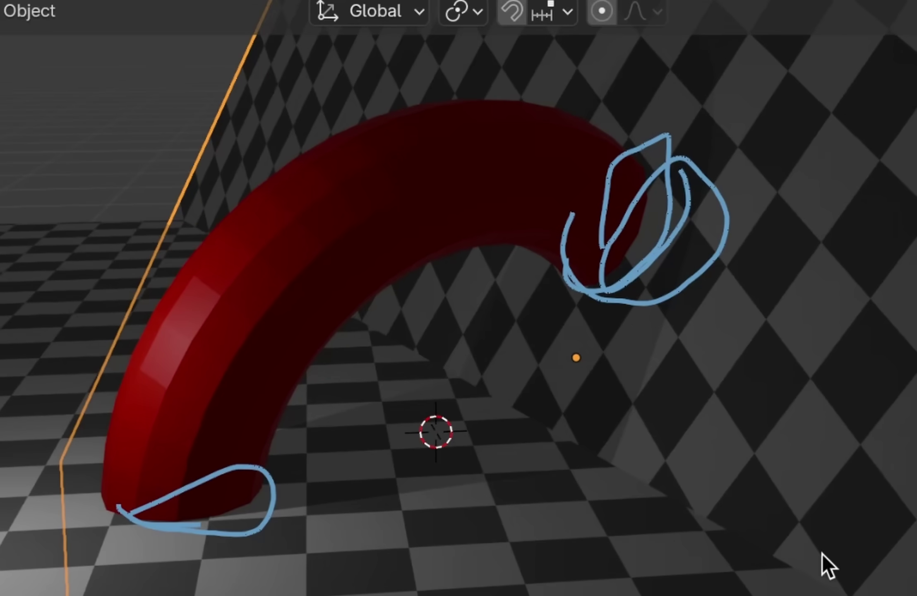
{"action": "left_click_drag", "start_coordinate": [803, 551], "coordinate": [455, 363]}
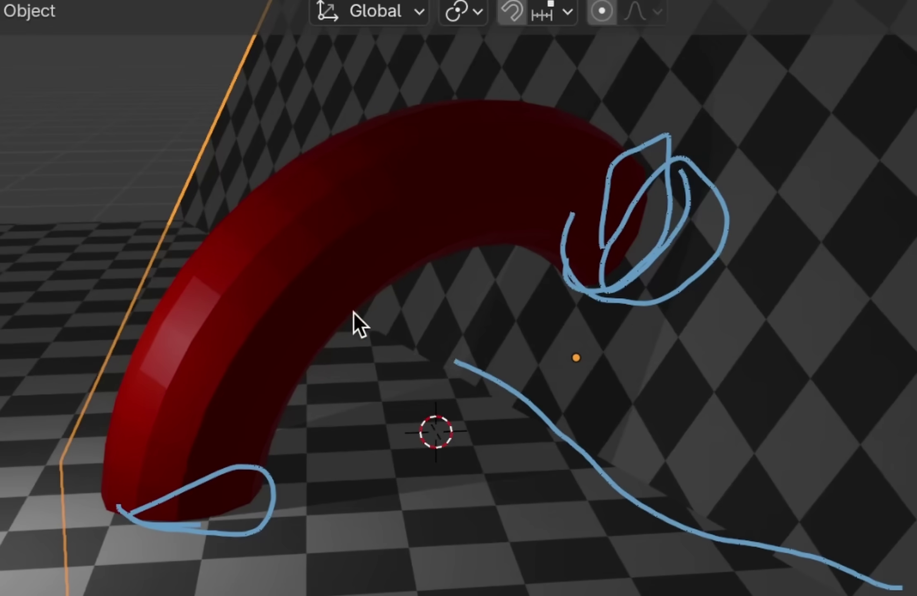
{"action": "left_click_drag", "start_coordinate": [144, 327], "coordinate": [177, 265]}
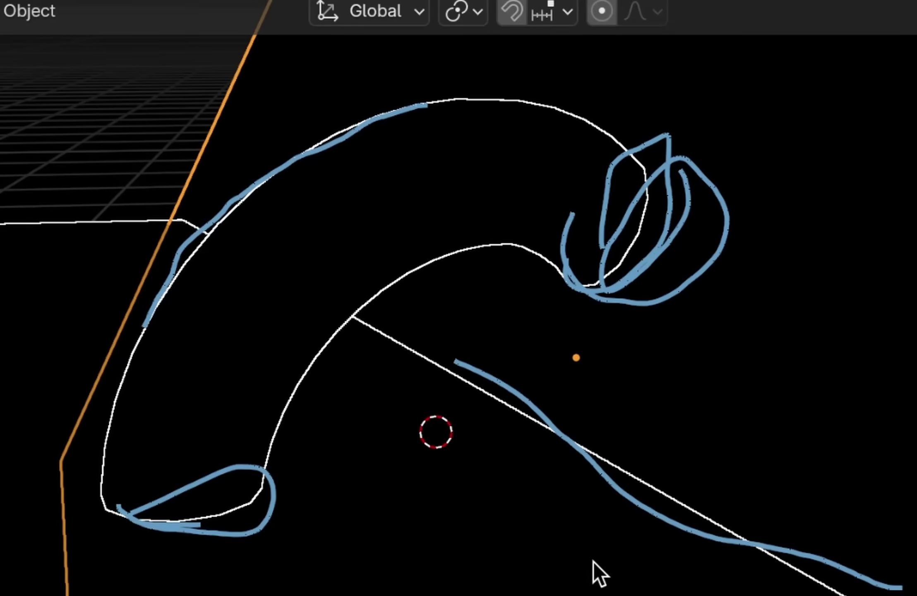
{"action": "mouse_move", "coordinate": [910, 536]}
{"action": "right_mouse_down"}
{"action": "mouse_move", "coordinate": [811, 524]}
{"action": "mouse_move", "coordinate": [679, 190]}
{"action": "mouse_move", "coordinate": [1, 373]}
{"action": "right_mouse_up"}
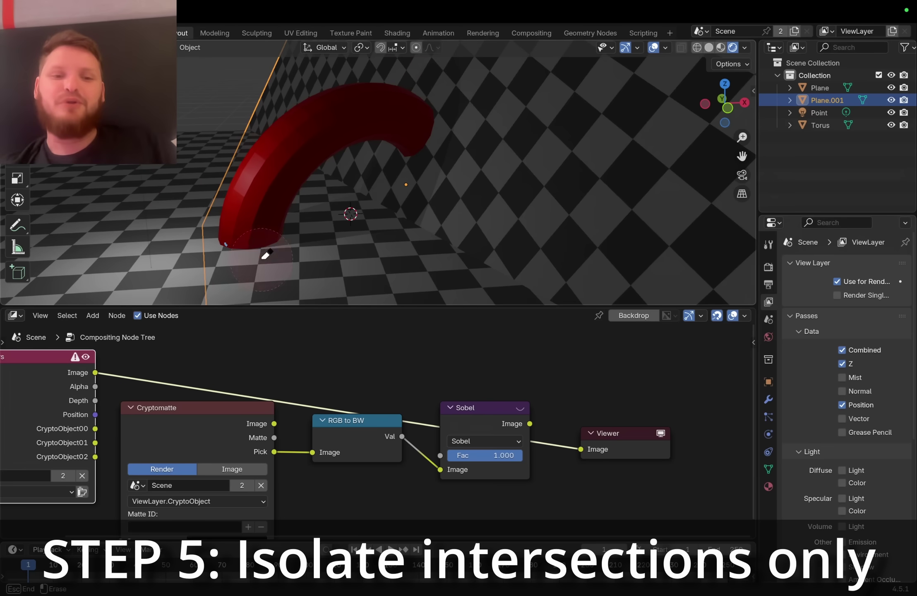
Step: Annotate the edge where the torus's end meets the wall plane, and erase the annotation
{"action": "right_click_drag", "start_coordinate": [209, 261], "coordinate": [194, 263]}
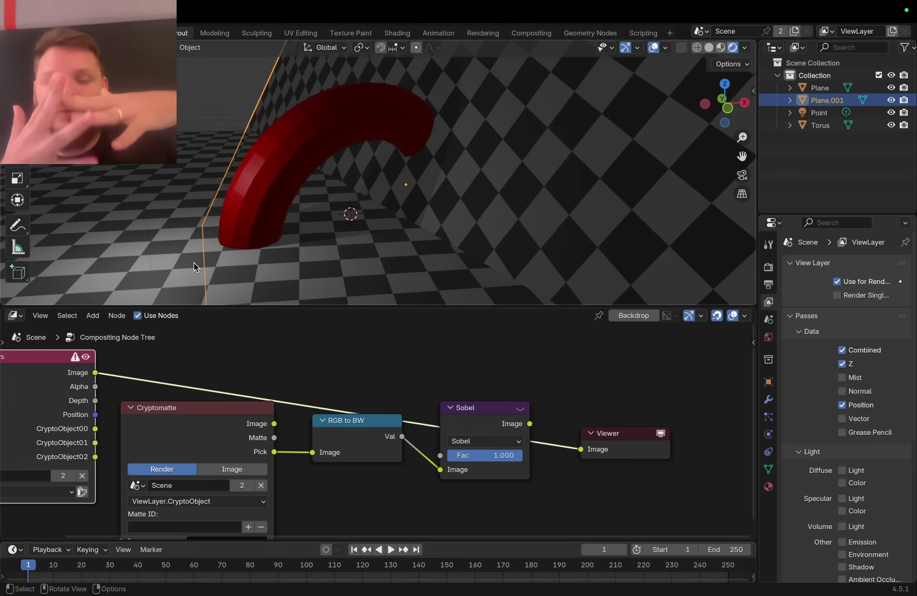
{"action": "middle_click_drag", "start_coordinate": [329, 136], "coordinate": [239, 175]}
{"action": "right_click_drag", "start_coordinate": [239, 180], "coordinate": [244, 182]}
{"action": "mouse_move", "coordinate": [397, 193]}
{"action": "middle_mouse_down"}
{"action": "mouse_move", "coordinate": [409, 227]}
{"action": "mouse_move", "coordinate": [366, 123]}
{"action": "middle_mouse_up"}
{"action": "scroll", "coordinate": [467, 133], "scroll_direction": "up", "scroll_amount": 5}
{"action": "middle_click_drag", "start_coordinate": [467, 133], "coordinate": [359, 136], "text": "shift"}
{"action": "left_click", "coordinate": [357, 132]}
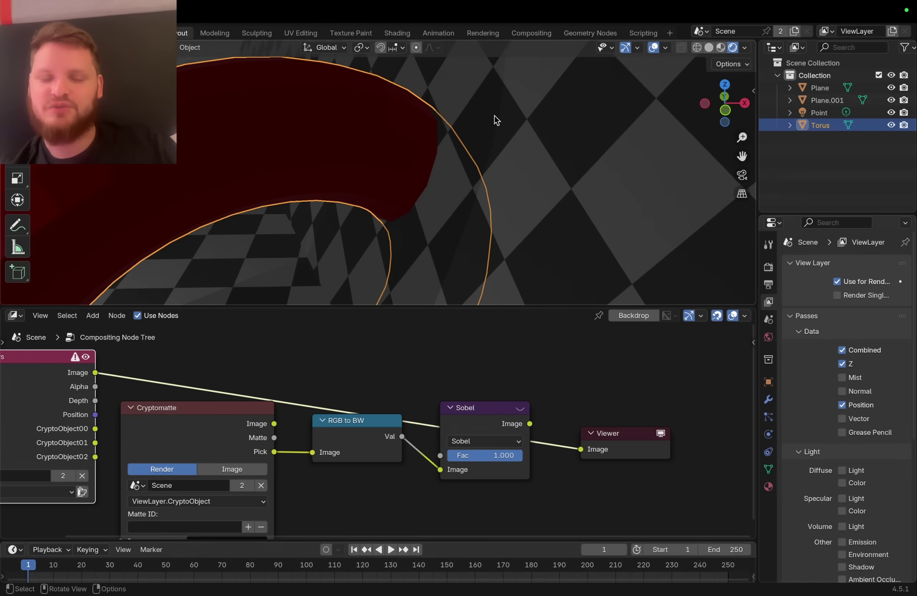
{"action": "left_click", "coordinate": [493, 116]}
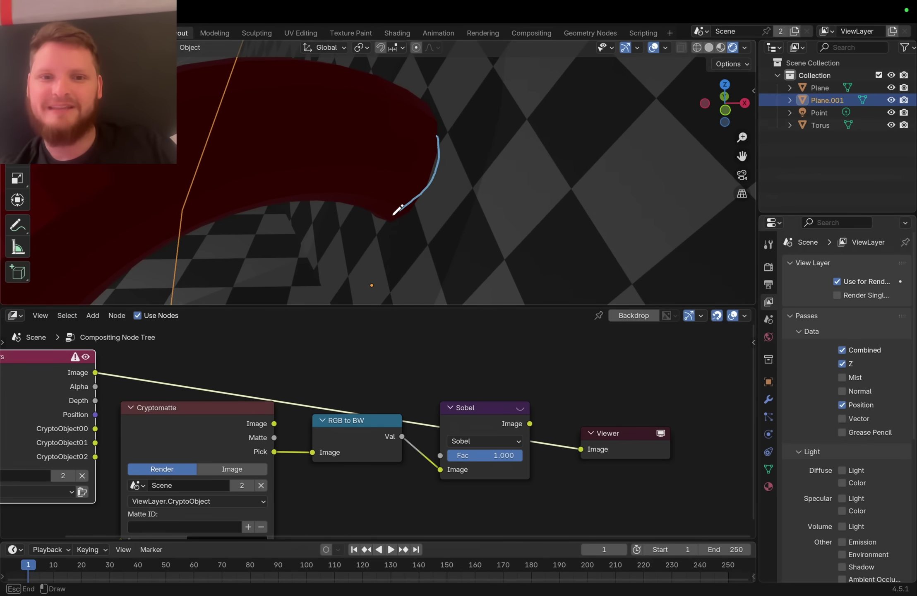
{"action": "scroll", "coordinate": [334, 170], "scroll_direction": "down", "scroll_amount": 3}
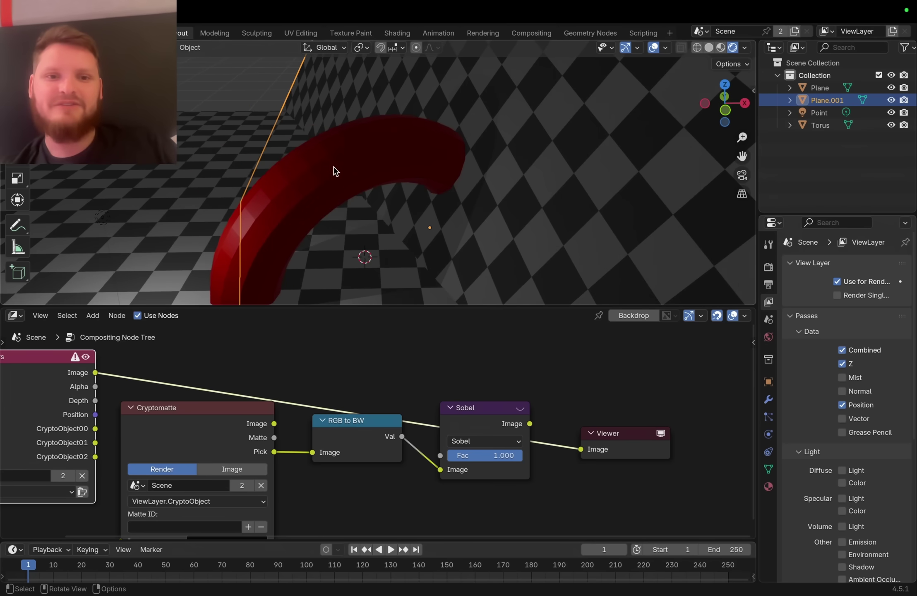
{"action": "middle_click_drag", "start_coordinate": [334, 170], "coordinate": [315, 145]}
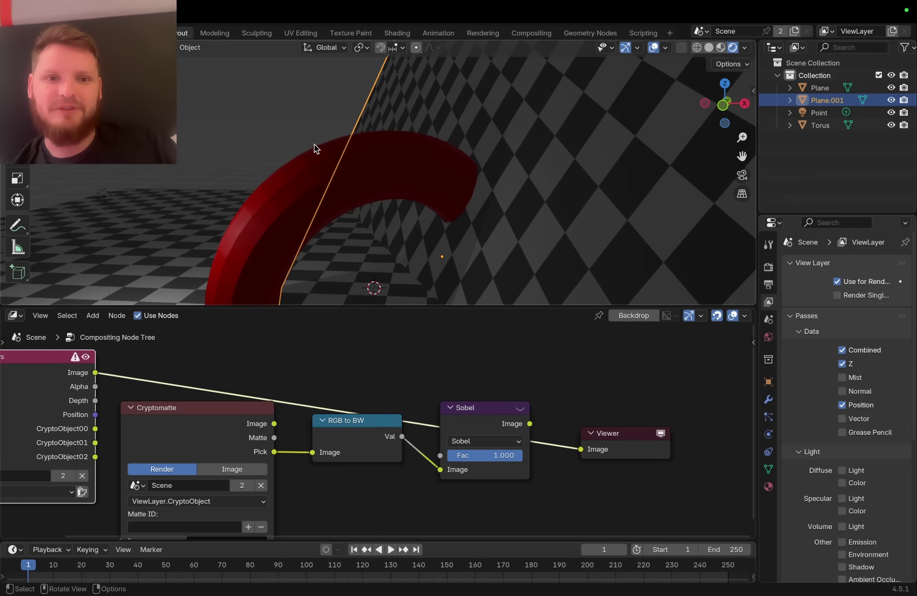
Step: Preview the Sobel output in the Viewer and move the Render Layers node farther away from the Cryptomatte node
{"action": "left_click", "coordinate": [472, 407], "text": "ctrl+shift"}
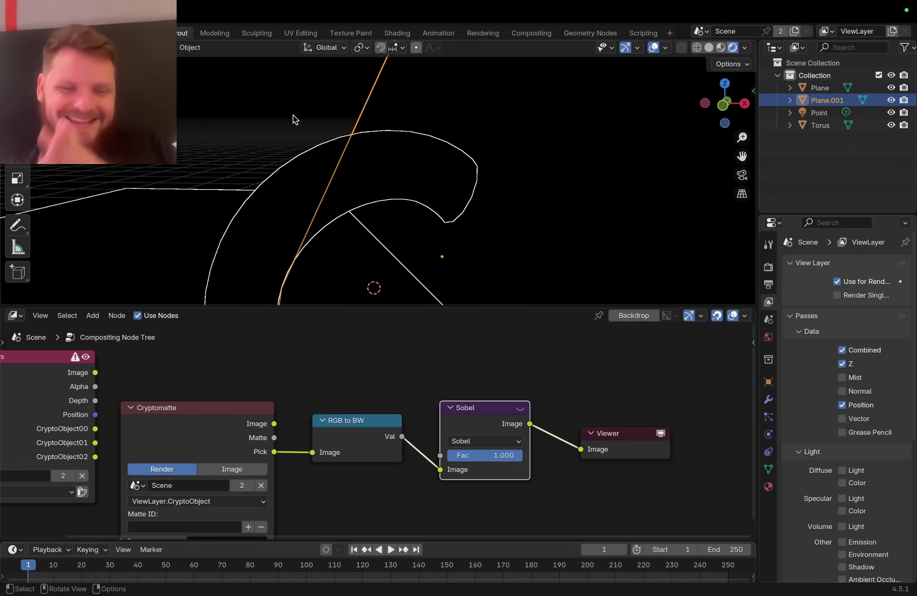
{"action": "middle_click_drag", "start_coordinate": [52, 450], "coordinate": [209, 472]}
{"action": "left_click_drag", "start_coordinate": [161, 422], "coordinate": [83, 383]}
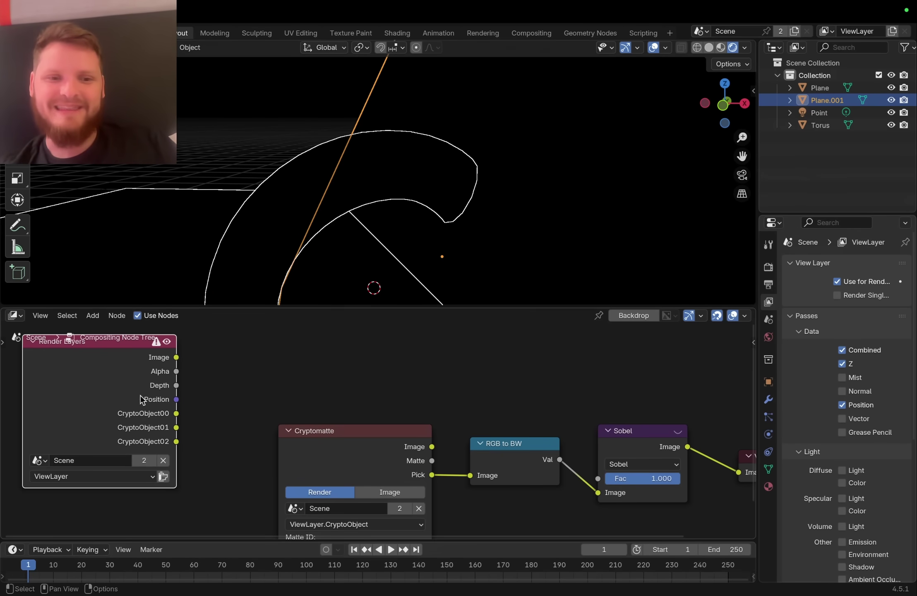
{"action": "middle_click_drag", "start_coordinate": [153, 401], "coordinate": [250, 440]}
Step: Cycle the Render Layers passes through the Viewer and try thresholding the Depth pass with a Greater Than node
{"action": "left_click", "coordinate": [232, 414], "text": "ctrl+shift"}
{"action": "left_click", "coordinate": [232, 414], "text": "ctrl+shift"}
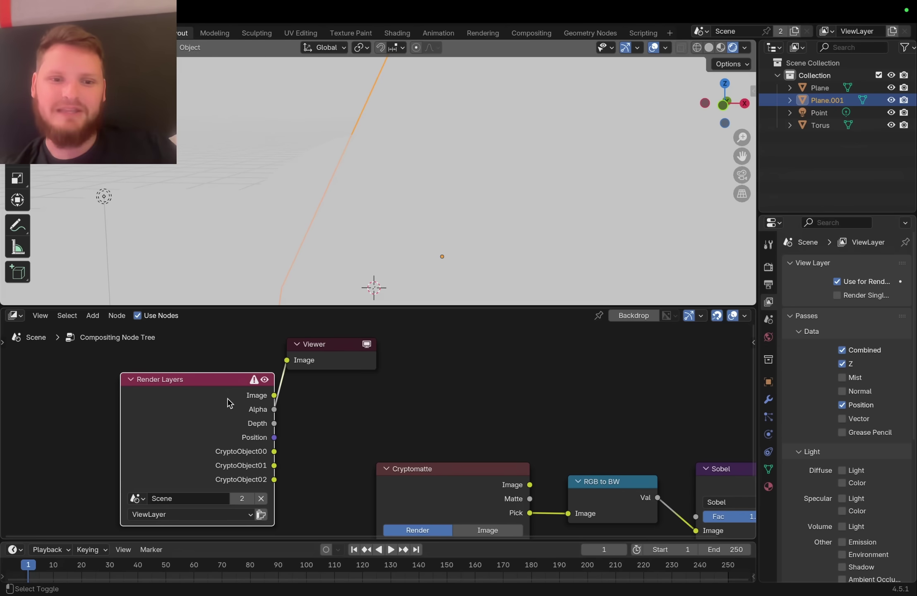
{"action": "left_click", "coordinate": [232, 413], "text": "ctrl+shift"}
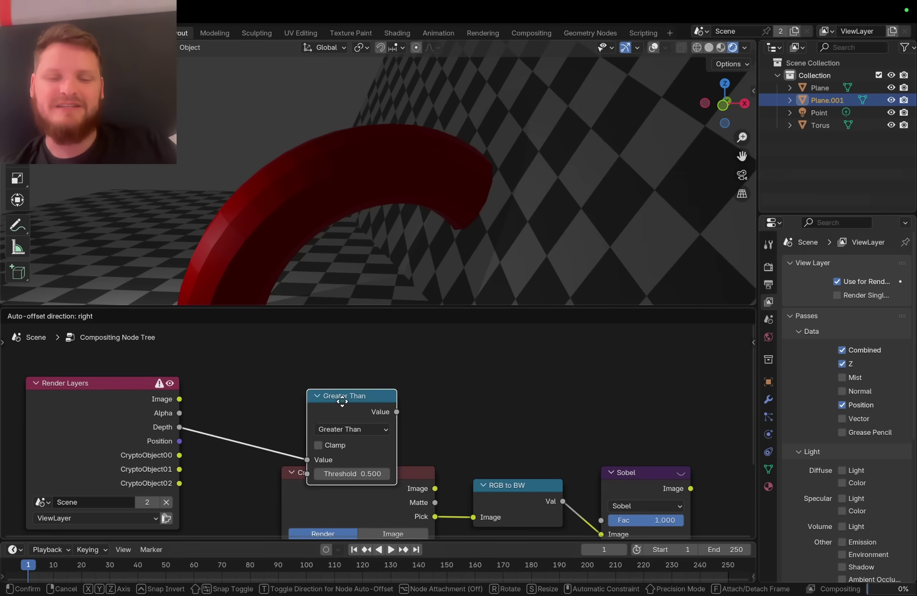
{"action": "left_click", "coordinate": [302, 350]}
{"action": "left_click", "coordinate": [302, 351], "text": "ctrl+shift"}
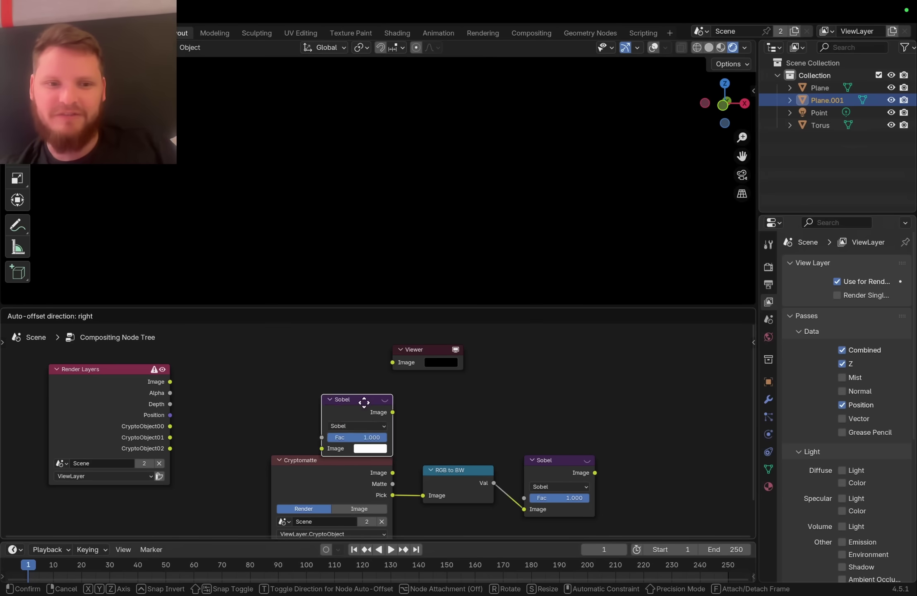
Step: Place a second Sobel filter beside Render Layers, feed it with the Depth pass, and inspect the result around the torus
{"action": "left_click_drag", "start_coordinate": [338, 423], "coordinate": [218, 372]}
{"action": "left_click_drag", "start_coordinate": [170, 404], "coordinate": [176, 394]}
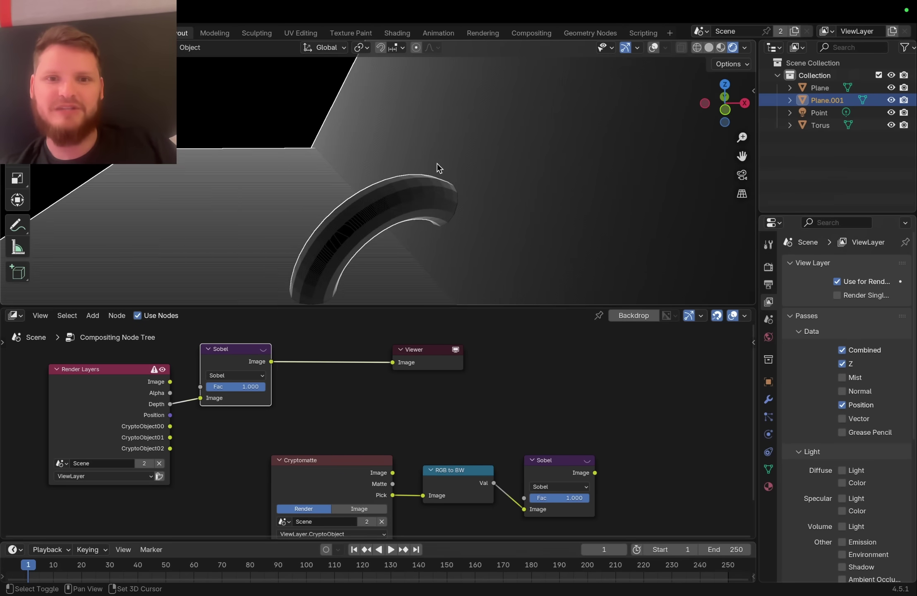
{"action": "middle_click_drag", "start_coordinate": [437, 163], "coordinate": [415, 143], "text": "shift"}
{"action": "scroll", "coordinate": [416, 123], "scroll_direction": "up", "scroll_amount": 5}
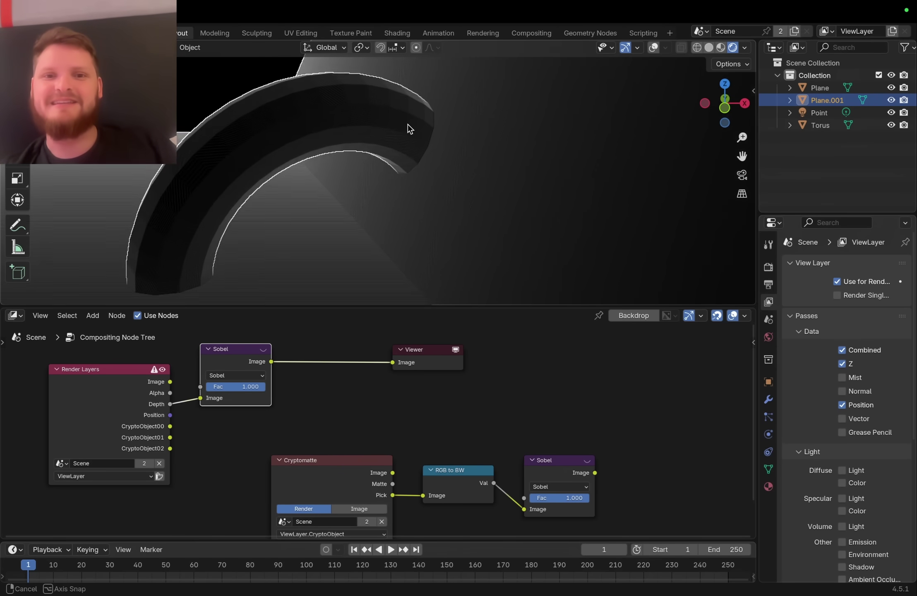
Step: Compare the Cryptomatte-based Sobel output with the depth-based Sobel output in the Viewer
{"action": "left_click", "coordinate": [558, 473], "text": "ctrl+shift"}
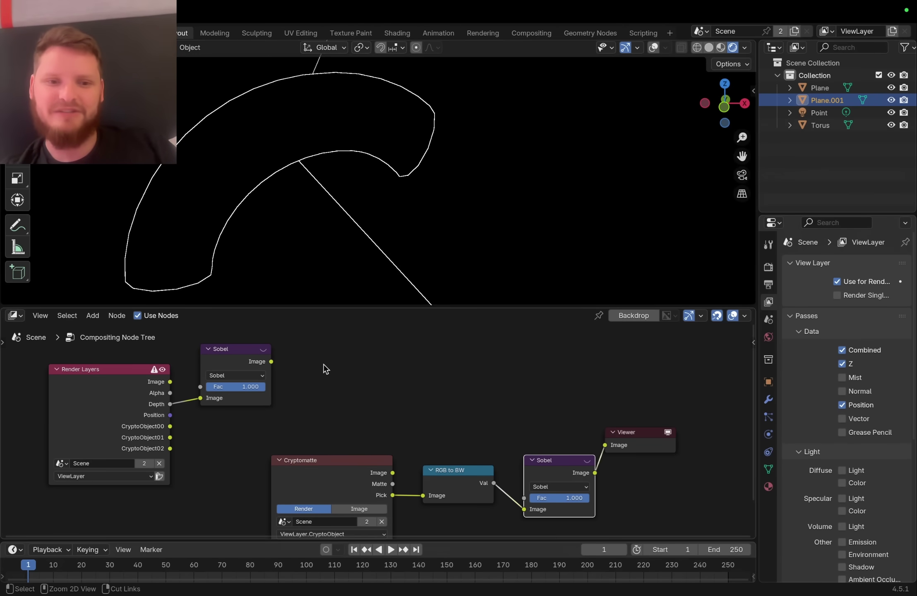
{"action": "left_click", "coordinate": [244, 363], "text": "ctrl+shift"}
{"action": "left_click_drag", "start_coordinate": [404, 170], "coordinate": [415, 170]}
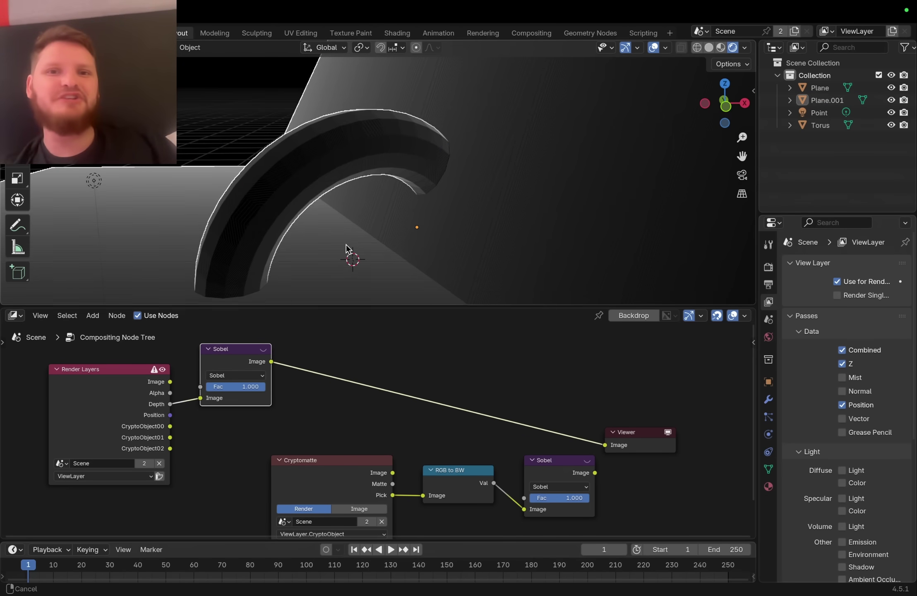
Step: Add a Greater Than node between the depth-based Sobel and the Viewer, and compare its output with the Cryptomatte-based Sobel
{"action": "scroll", "coordinate": [281, 351], "scroll_direction": "up", "scroll_amount": 3}
{"action": "middle_click_drag", "start_coordinate": [280, 351], "coordinate": [265, 377]}
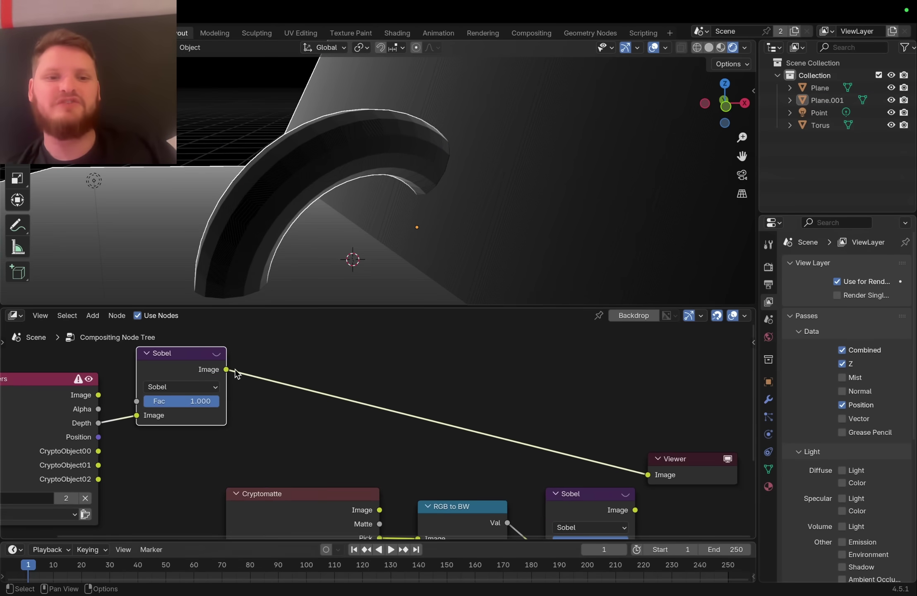
{"action": "left_click_drag", "start_coordinate": [228, 370], "coordinate": [301, 361]}
{"action": "left_click_drag", "start_coordinate": [441, 488], "coordinate": [442, 491]}
{"action": "type", "text": "grea"}
{"action": "key", "text": "Return"}
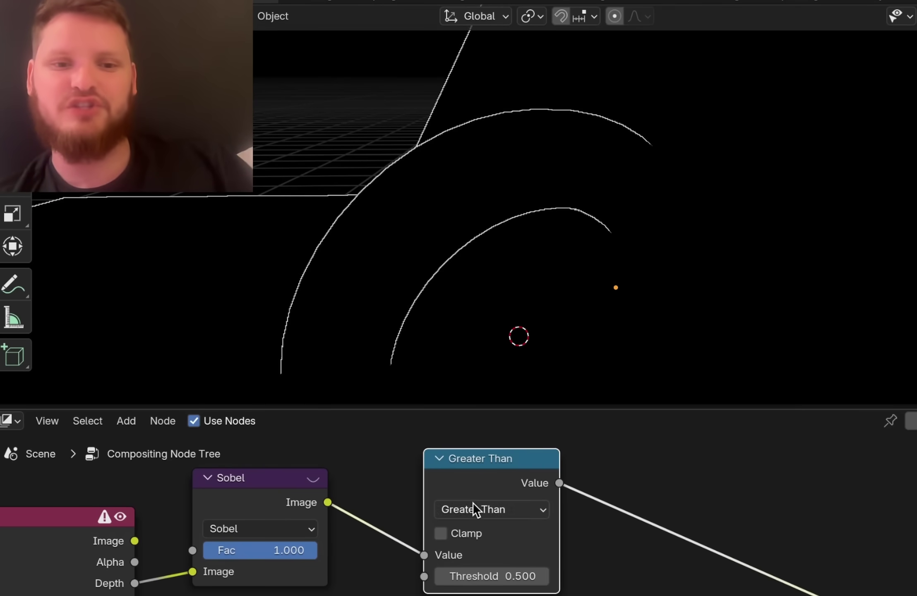
{"action": "mouse_move", "coordinate": [485, 238]}
{"action": "middle_mouse_down"}
{"action": "mouse_move", "coordinate": [510, 196]}
{"action": "mouse_move", "coordinate": [479, 230]}
{"action": "mouse_move", "coordinate": [483, 252]}
{"action": "middle_mouse_up"}
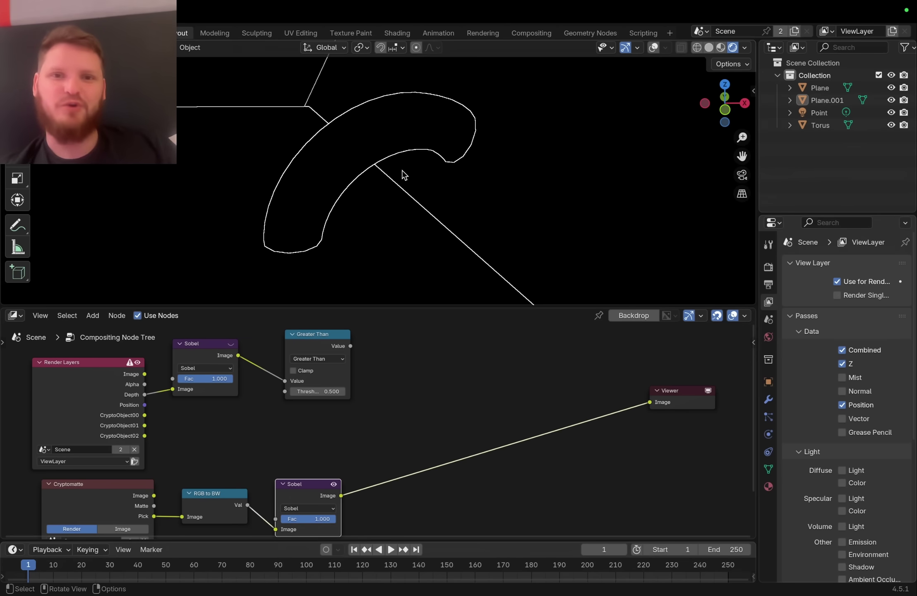
{"action": "left_click", "coordinate": [328, 336], "text": "ctrl+shift"}
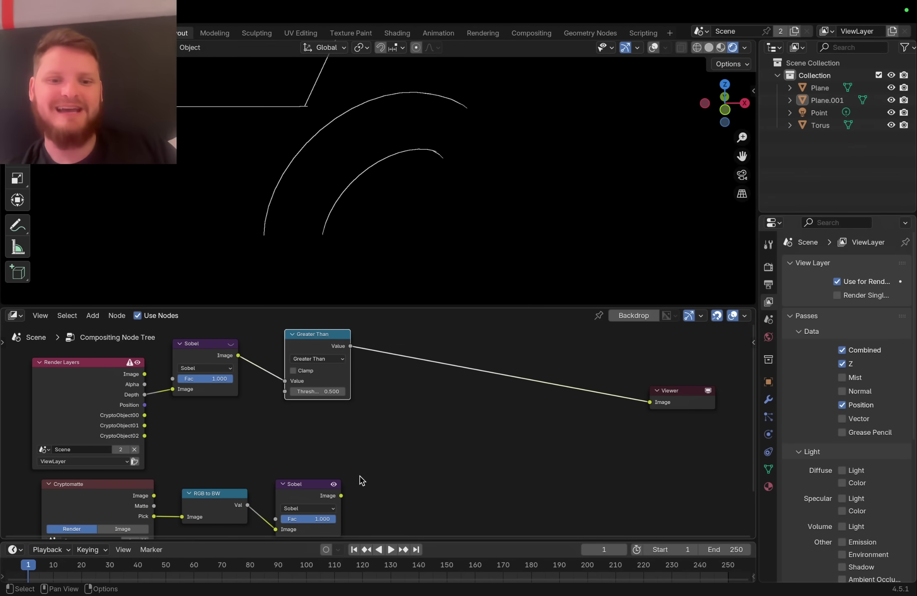
Step: Subtract the Greater Than output from the Cryptomatte-based Sobel with a Subtract node, preview it, and enable Clamp
{"action": "scroll", "coordinate": [359, 478], "scroll_direction": "down", "scroll_amount": 2}
{"action": "left_click_drag", "start_coordinate": [303, 342], "coordinate": [317, 403]}
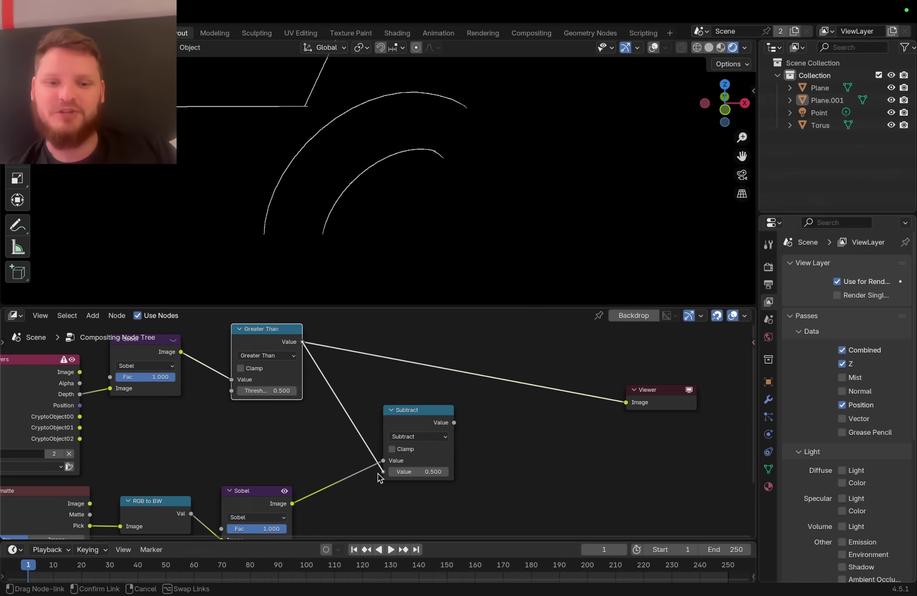
{"action": "left_click", "coordinate": [411, 414], "text": "ctrl+shift"}
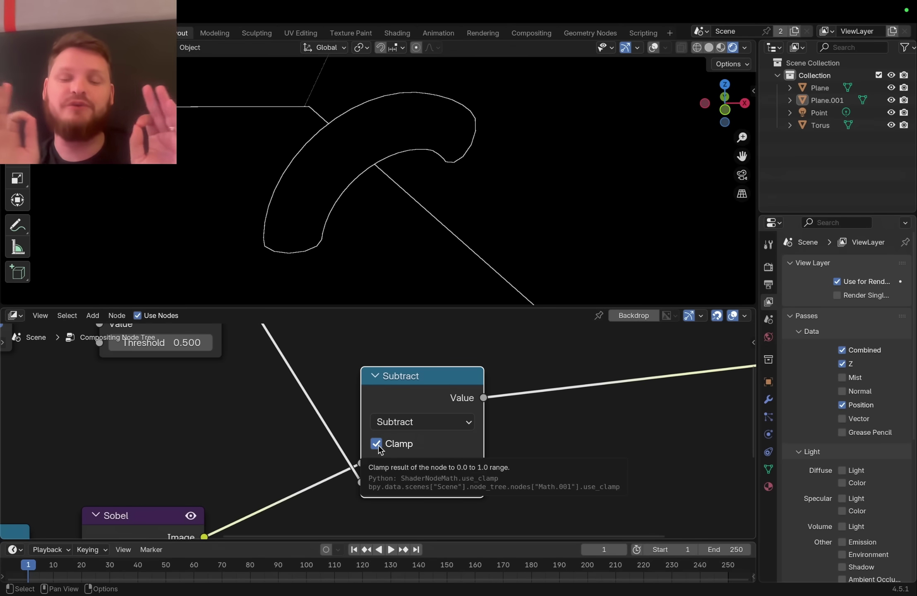
Step: Preview the Cryptomatte-based Sobel output, and switch the Viewer back to the Subtract result for comparison
{"action": "scroll", "coordinate": [378, 444], "scroll_direction": "down", "scroll_amount": 5}
{"action": "middle_click_drag", "start_coordinate": [286, 441], "coordinate": [324, 430]}
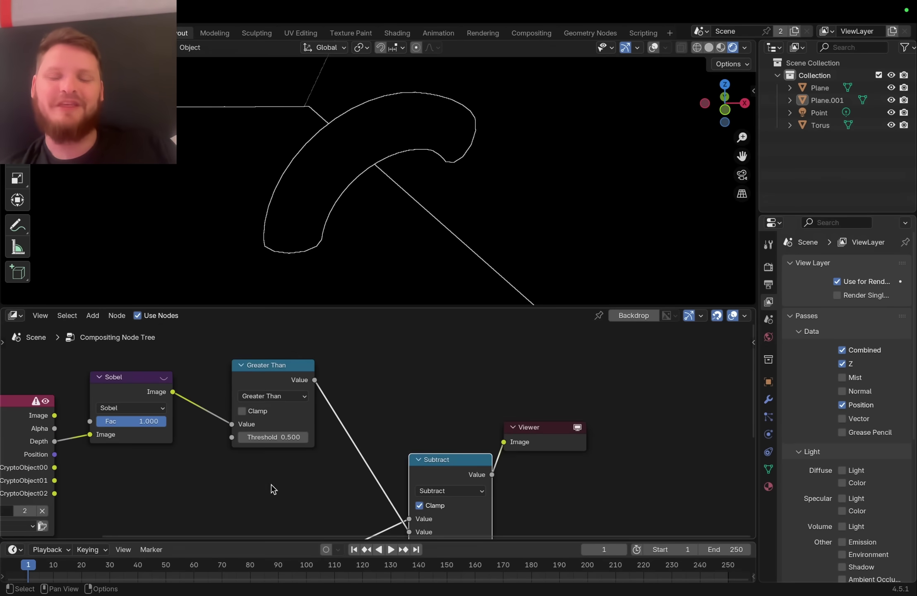
{"action": "scroll", "coordinate": [270, 484], "scroll_direction": "down", "scroll_amount": 5}
{"action": "left_click", "coordinate": [332, 431], "text": "ctrl+shift"}
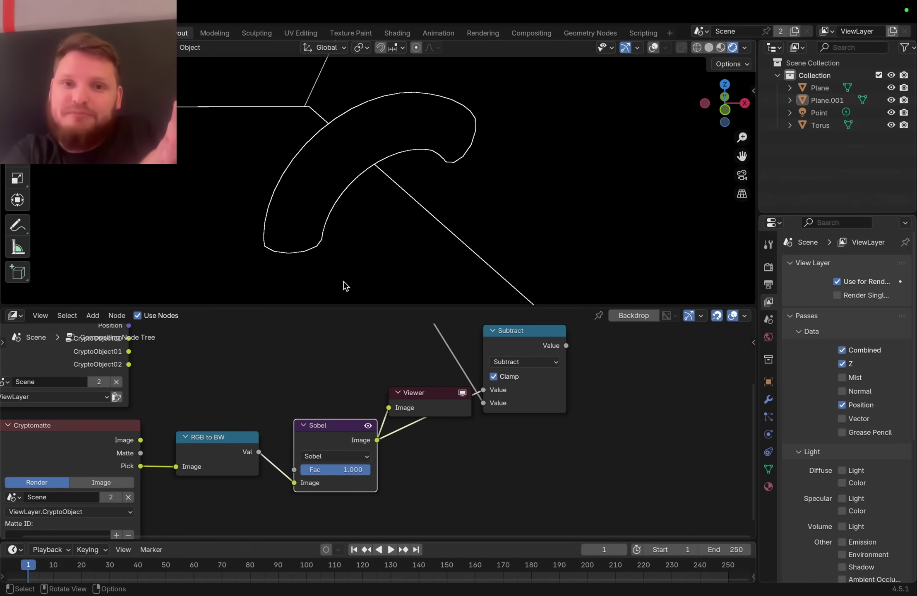
{"action": "middle_click_drag", "start_coordinate": [513, 336], "coordinate": [414, 342]}
{"action": "left_click", "coordinate": [414, 342], "text": "ctrl+shift"}
Step: Try a duplicate of the clamped math node after the Cryptomatte-based Sobel, set to Add with value 0, and remove it
{"action": "key", "text": "shift+d"}
{"action": "left_click", "coordinate": [332, 400]}
{"action": "left_click", "coordinate": [335, 428]}
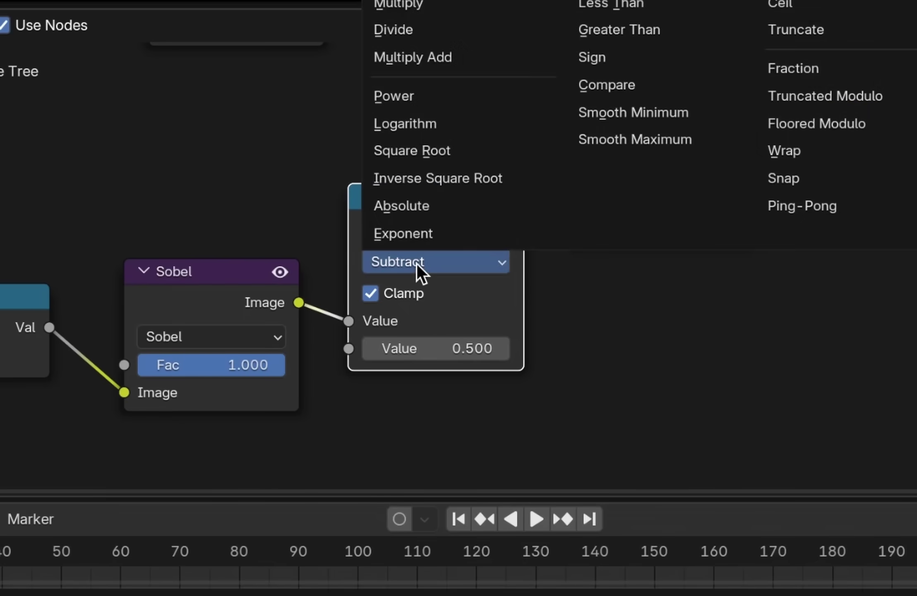
{"action": "key", "text": "a"}
{"action": "left_click", "coordinate": [444, 348]}
{"action": "type", "text": "0"}
{"action": "key", "text": "Return"}
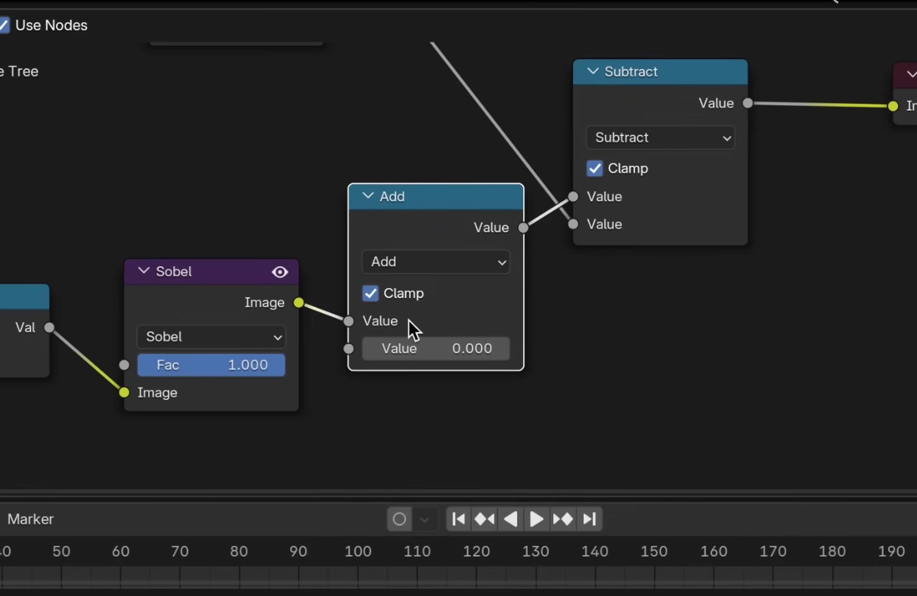
{"action": "key", "text": "ctrl+x"}
Step: Insert a Clamp node between the Cryptomatte-based Sobel and the Subtract node, and preview the clamped output
{"action": "key", "text": "shift+a"}
{"action": "type", "text": "clamp"}
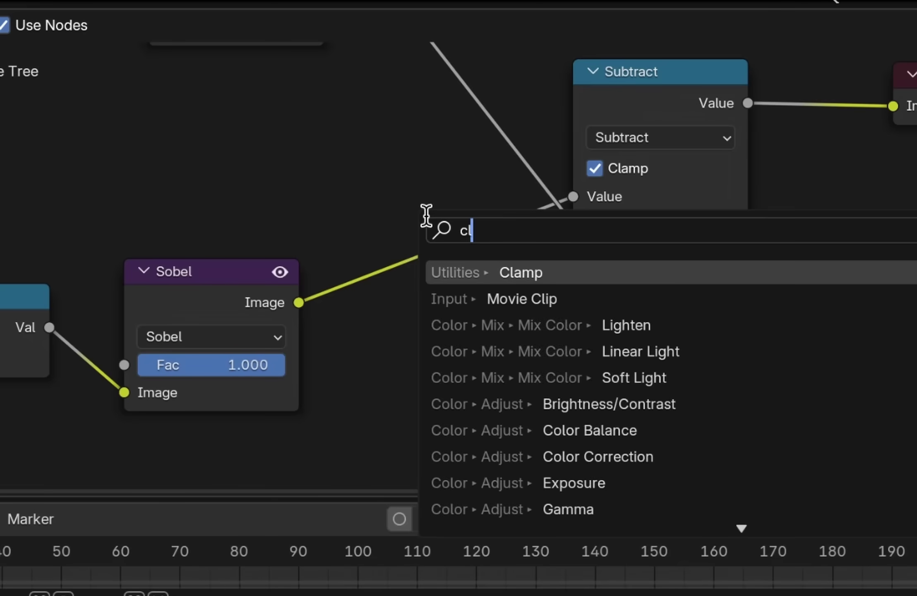
{"action": "key", "text": "Return"}
{"action": "left_click", "coordinate": [353, 216]}
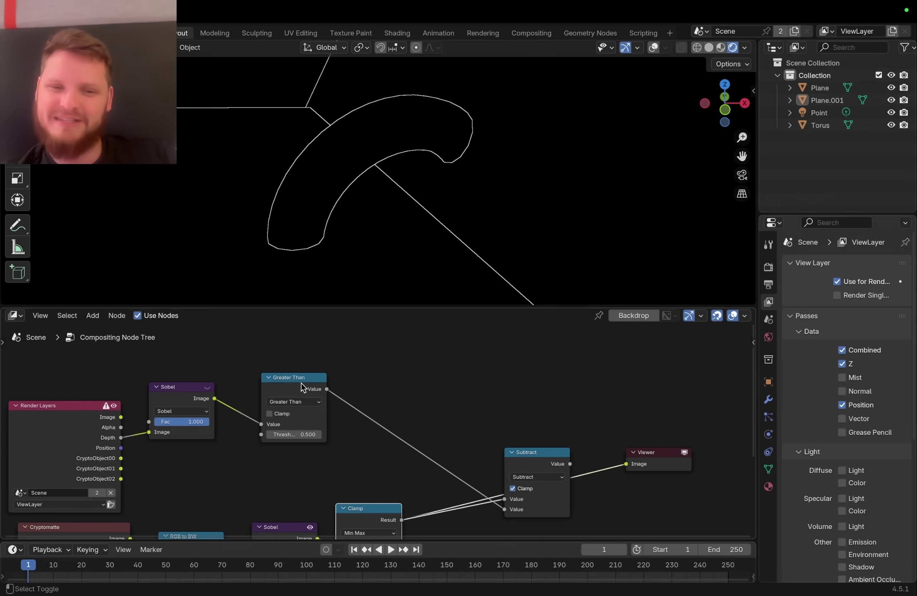
{"action": "left_click", "coordinate": [364, 509], "text": "ctrl+shift"}
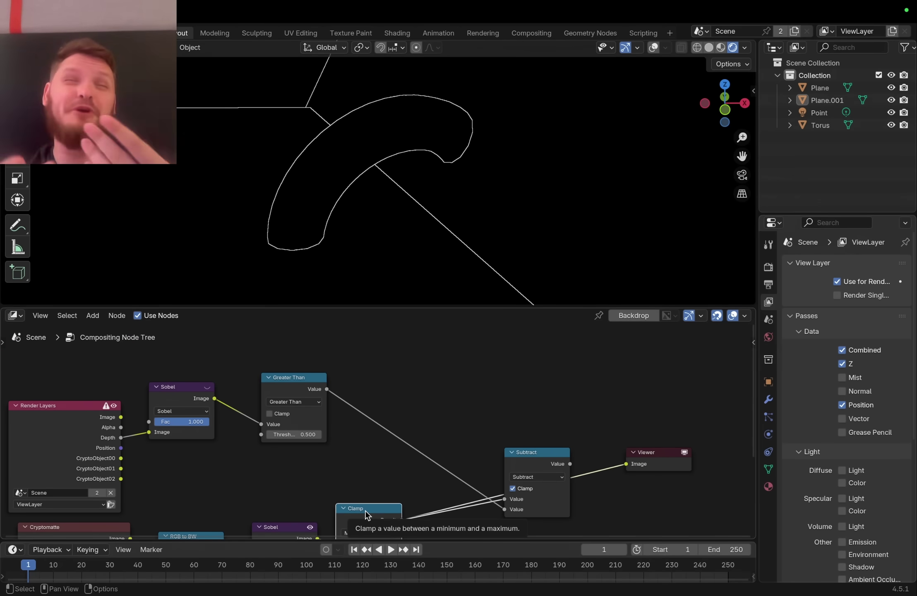
Step: Insert a Dilate/Erode node between Greater Than and Subtract, set its size to 3, and preview the Subtract result
{"action": "scroll", "coordinate": [376, 430], "scroll_direction": "up", "scroll_amount": 2}
{"action": "key", "text": "shift+a"}
{"action": "type", "text": "dil"}
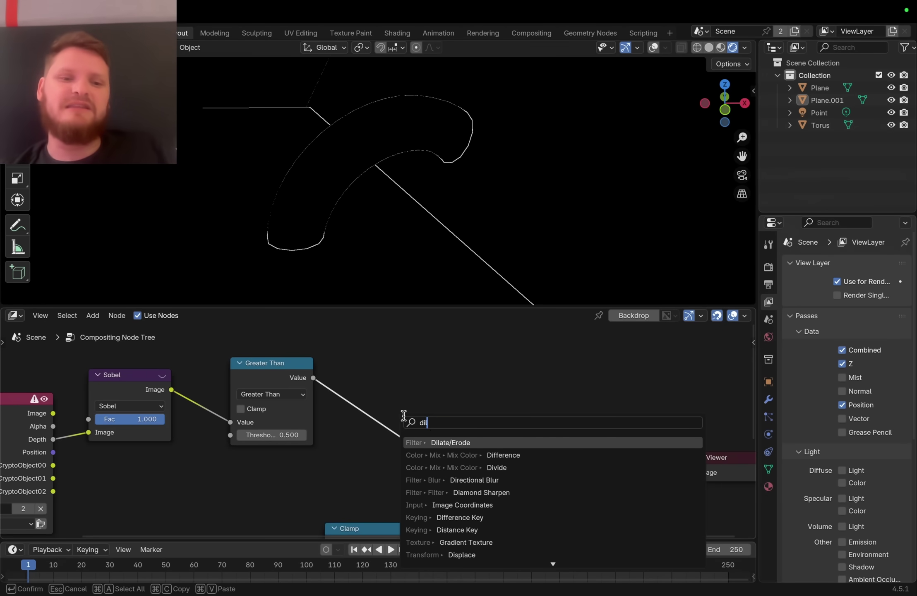
{"action": "key", "text": "Return"}
{"action": "left_click", "coordinate": [342, 367]}
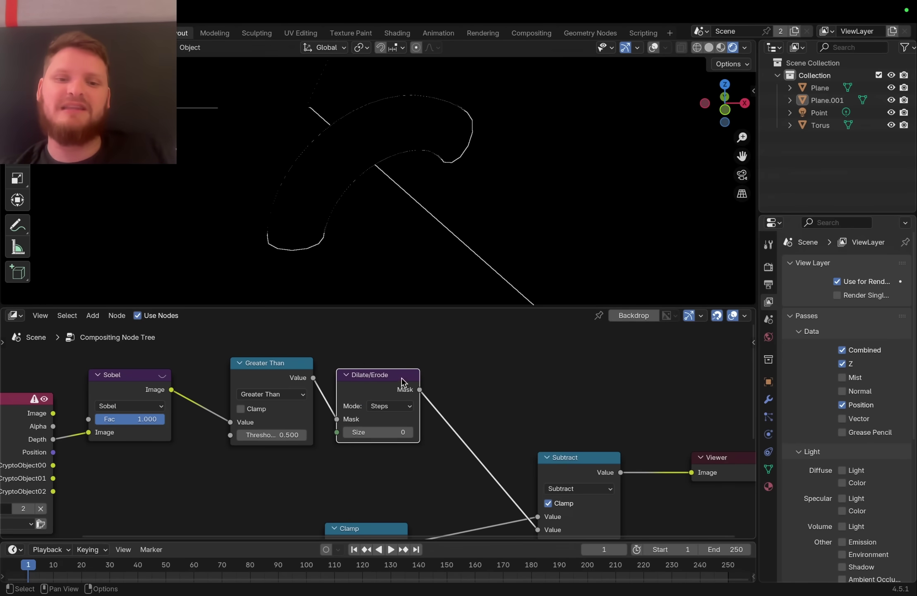
{"action": "left_click", "coordinate": [369, 376], "text": "ctrl+shift"}
{"action": "mouse_move", "coordinate": [372, 432]}
{"action": "left_mouse_down"}
{"action": "mouse_move", "coordinate": [397, 432]}
{"action": "mouse_move", "coordinate": [377, 431]}
{"action": "left_mouse_up"}
{"action": "left_click", "coordinate": [564, 457], "text": "ctrl+shift"}
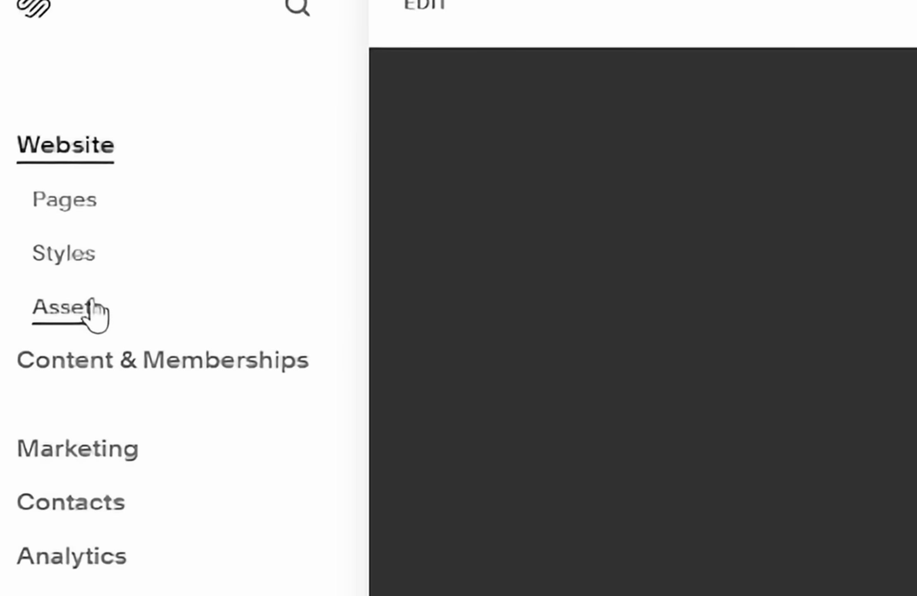
Step: Switch to the Squarespace site manager and browse the Exclusive Tutorials folder in the Asset Library
{"action": "left_click", "coordinate": [92, 309]}
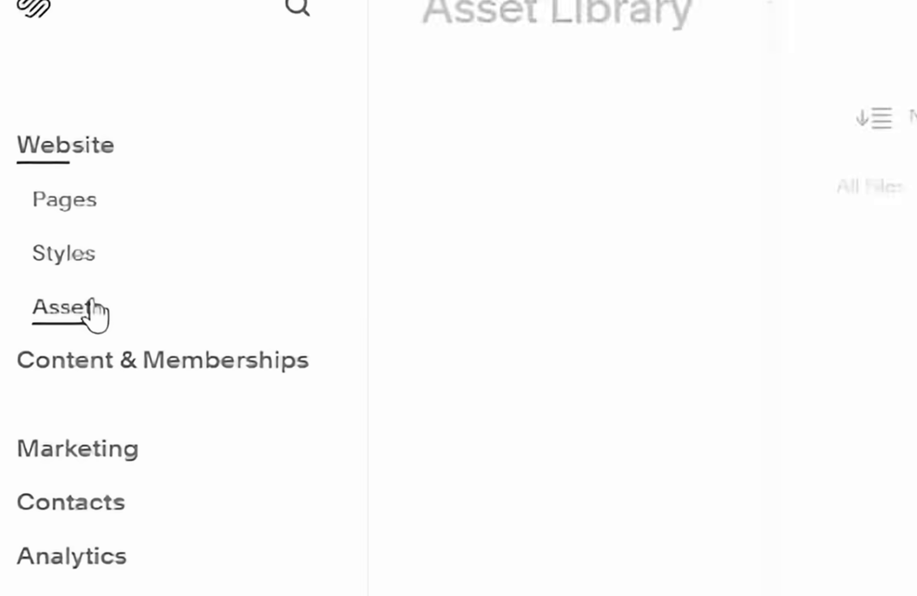
{"action": "scroll", "coordinate": [649, 195], "scroll_direction": "down", "scroll_amount": 5}
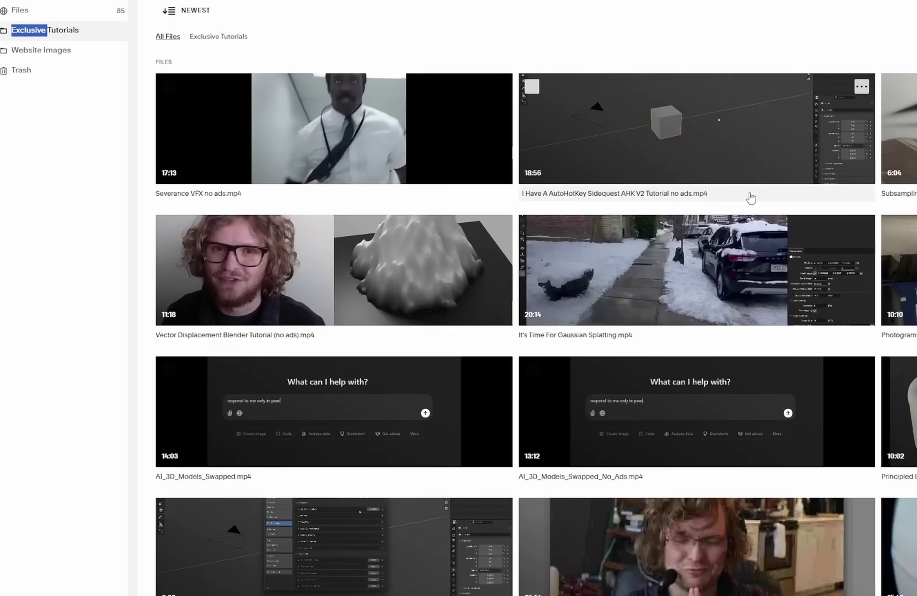
{"action": "scroll", "coordinate": [724, 178], "scroll_direction": "down", "scroll_amount": 5}
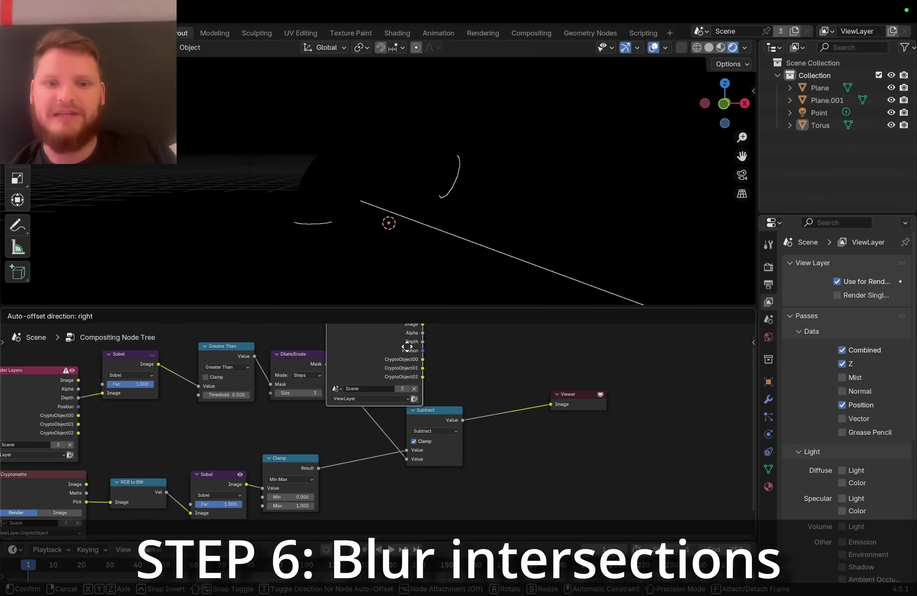
Step: Return to Blender, place the duplicated Render Layers node above the Subtract node, and preview its Image output
{"action": "left_click", "coordinate": [471, 320]}
{"action": "left_click", "coordinate": [377, 360], "text": "ctrl+shift"}
{"action": "left_click_drag", "start_coordinate": [372, 360], "coordinate": [355, 365]}
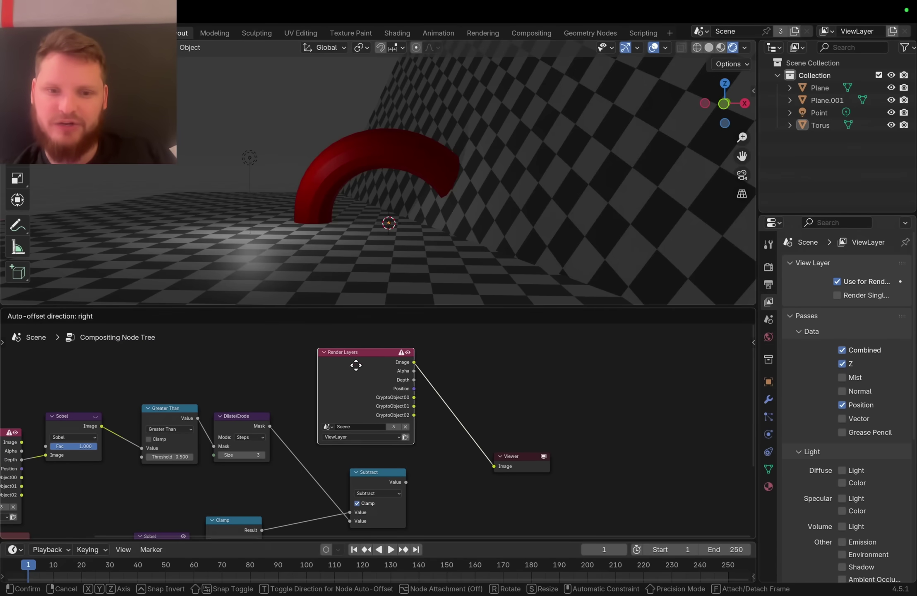
{"action": "left_click", "coordinate": [350, 364]}
Step: Insert a Gaussian Blur node between the Render Layers Image output and the Viewer, and test a blur size of 32.2
{"action": "key", "text": "shift+a"}
{"action": "type", "text": "bl"}
{"action": "key", "text": "Return"}
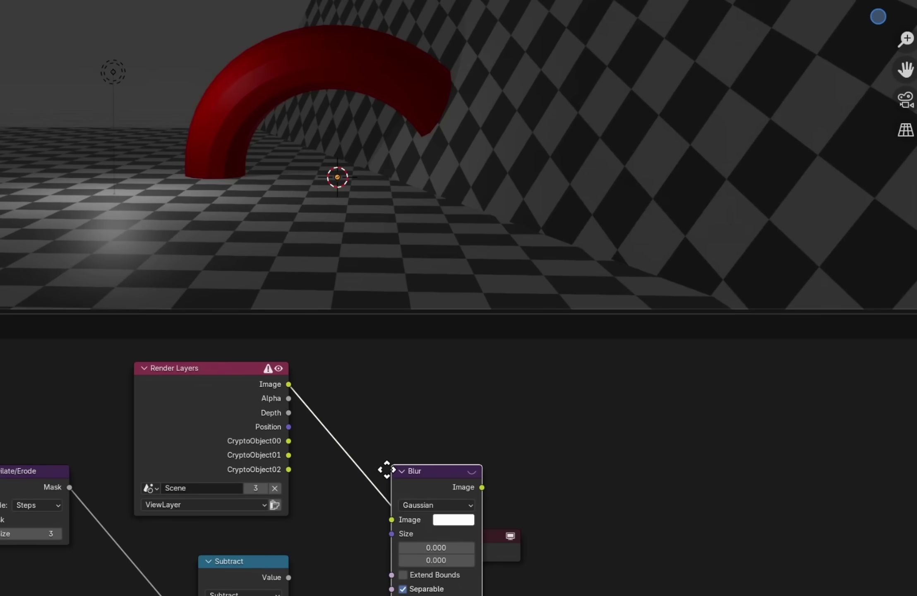
{"action": "left_click", "coordinate": [339, 409]}
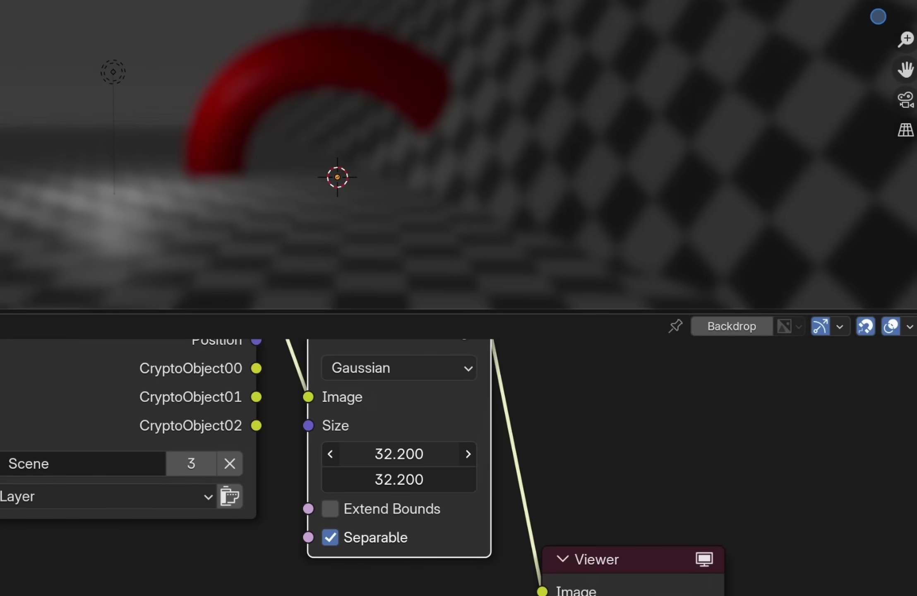
{"action": "left_click_drag", "start_coordinate": [389, 446], "coordinate": [393, 436]}
{"action": "key", "text": "Escape"}
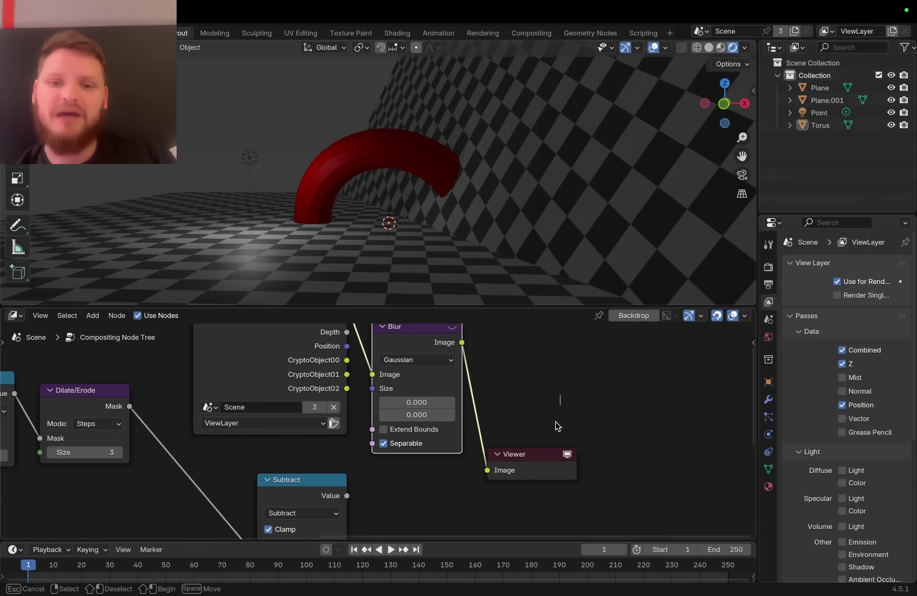
Step: Move the Blur and Viewer nodes farther from Render Layers and preview the Subtract node's output
{"action": "left_click_drag", "start_coordinate": [556, 422], "coordinate": [501, 491]}
{"action": "key", "text": "g"}
{"action": "left_click", "coordinate": [578, 427]}
{"action": "middle_click_drag", "start_coordinate": [372, 485], "coordinate": [391, 464]}
{"action": "left_click", "coordinate": [321, 465], "text": "ctrl+shift"}
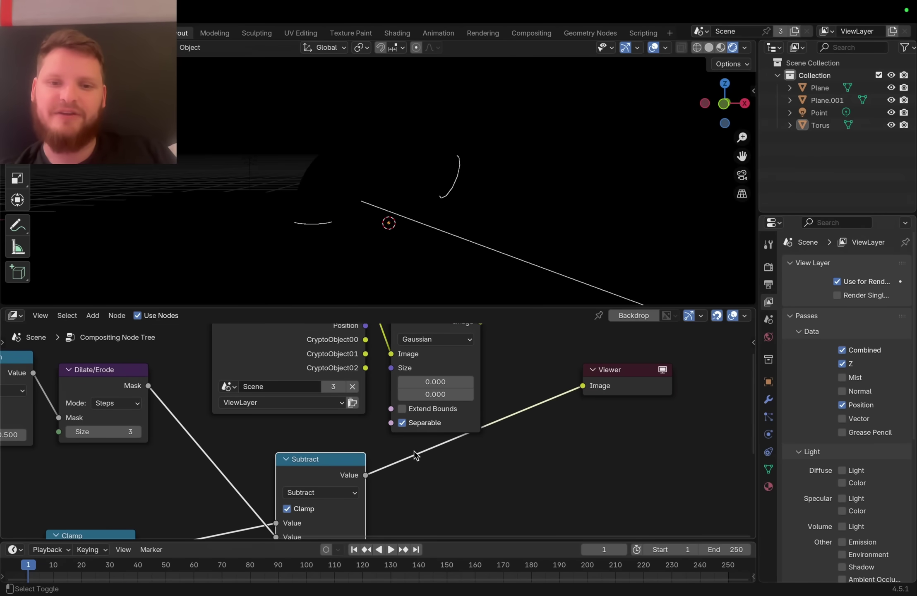
{"action": "scroll", "coordinate": [416, 451], "scroll_direction": "left", "scroll_amount": 3}
{"action": "scroll", "coordinate": [416, 449], "scroll_direction": "down", "scroll_amount": 1}
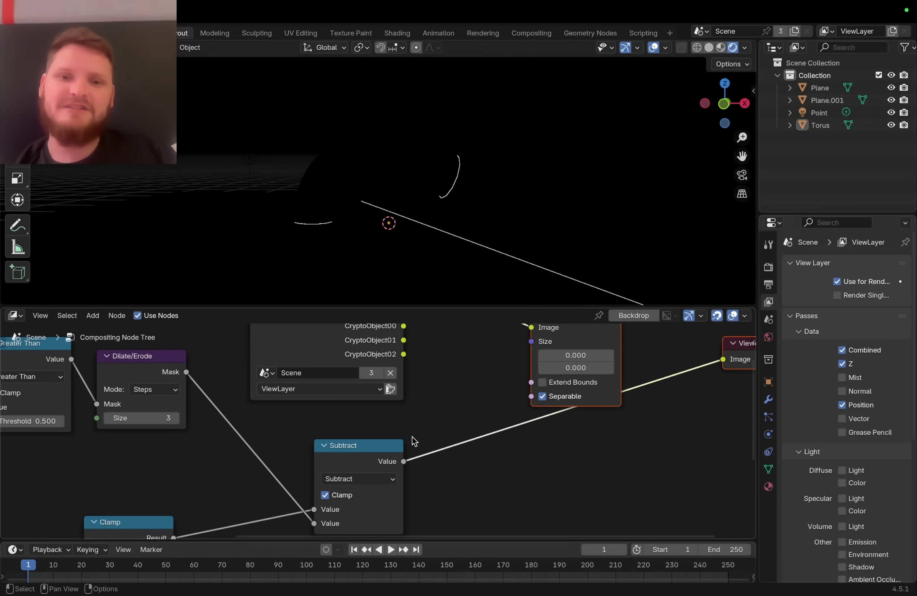
Step: Try to add a second Blur node after the Subtract node
{"action": "scroll", "coordinate": [447, 216], "scroll_direction": "up", "scroll_amount": 2}
{"action": "key", "text": "shift+a"}
{"action": "type", "text": "blur"}
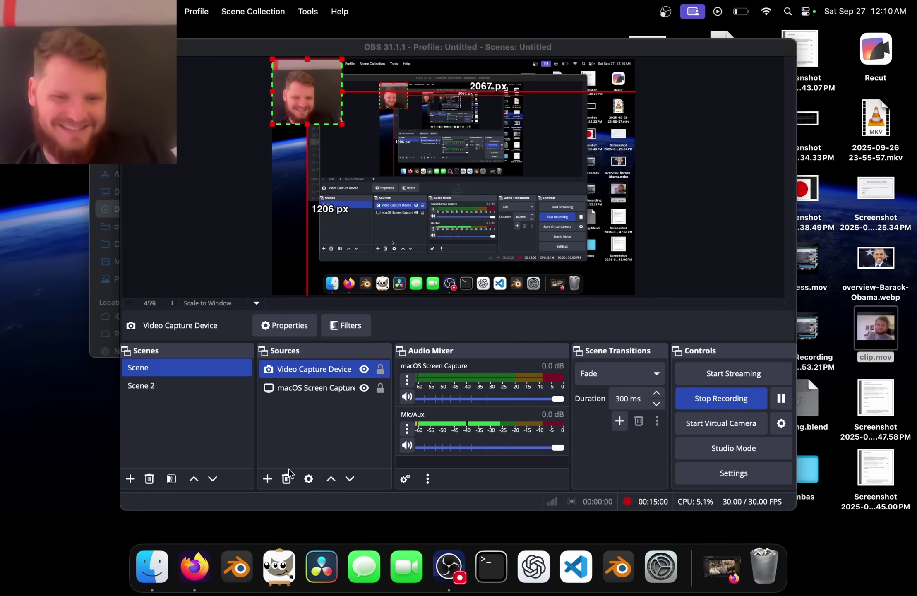
Step: Reopen Blender, recover the 56992_autosave.blend auto-save and switch the viewport to rendered shading
{"action": "left_click", "coordinate": [454, 223]}
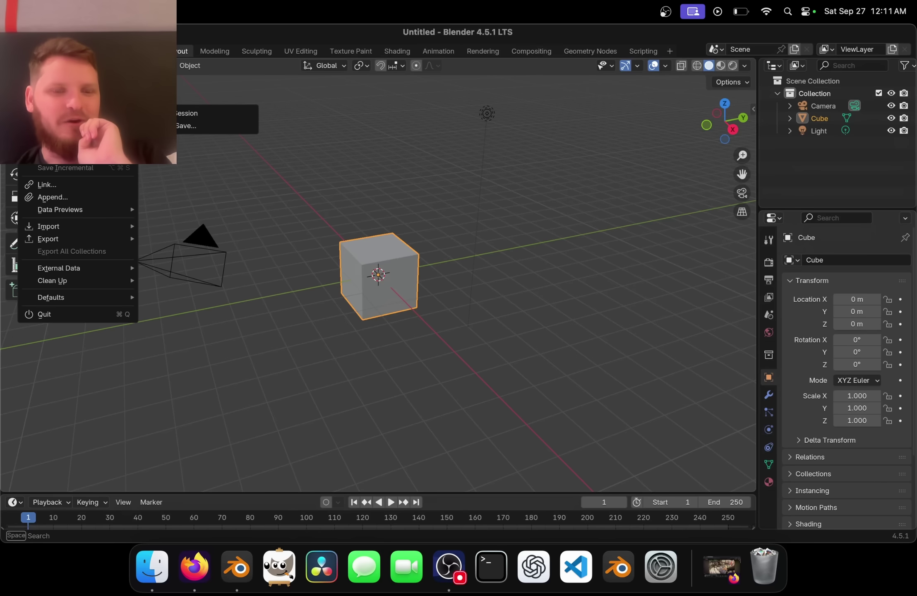
{"action": "left_click", "coordinate": [188, 123]}
{"action": "key", "text": "Return"}
{"action": "left_click", "coordinate": [733, 66]}
Step: Place a duplicate of the Blur node after the Subtract node and set its size to 29.2 in both directions
{"action": "left_click_drag", "start_coordinate": [630, 385], "coordinate": [426, 352]}
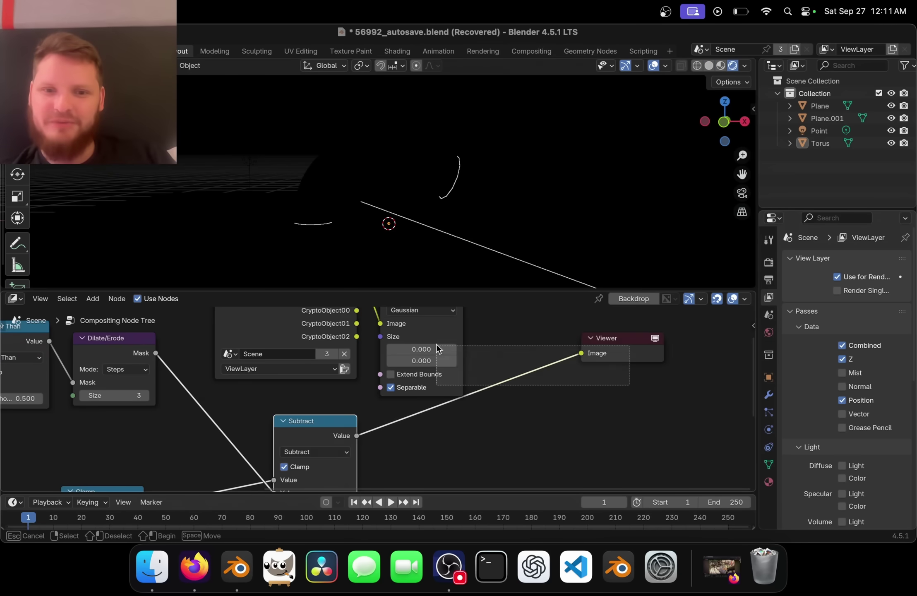
{"action": "key", "text": "g"}
{"action": "left_click", "coordinate": [439, 388]}
{"action": "middle_click_drag", "start_coordinate": [406, 393], "coordinate": [413, 370]}
{"action": "left_click_drag", "start_coordinate": [519, 339], "coordinate": [521, 339]}
{"action": "key", "text": "shift+d"}
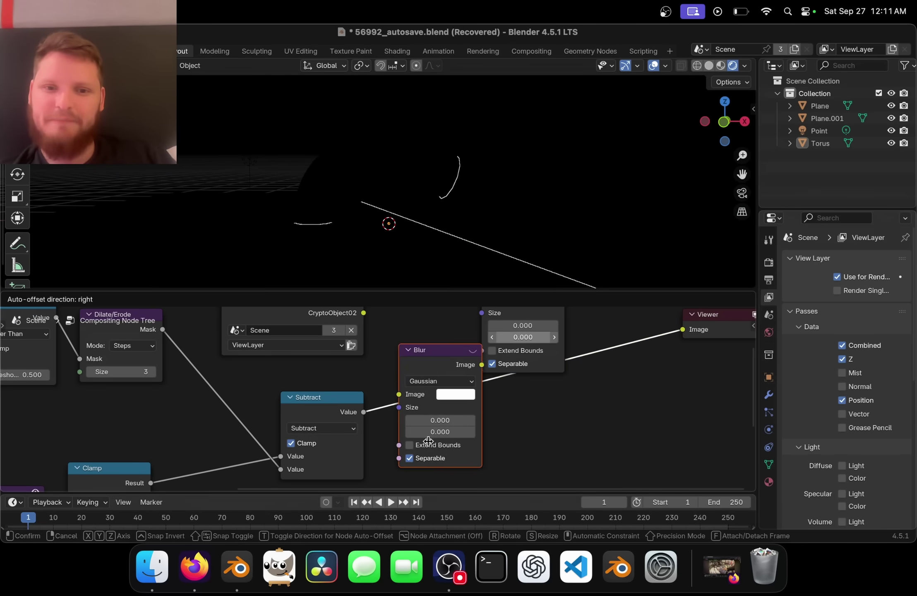
{"action": "left_click", "coordinate": [429, 446]}
{"action": "left_click_drag", "start_coordinate": [434, 431], "coordinate": [434, 444]}
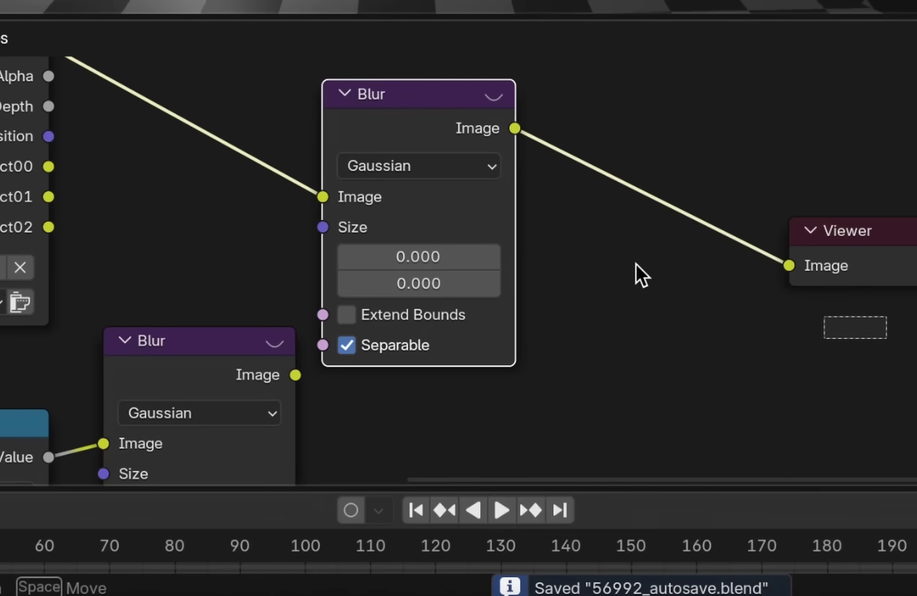
Step: Move the upper Blur node farther along and link the lower Blur's Image output to its Size input
{"action": "left_click_drag", "start_coordinate": [635, 263], "coordinate": [389, 180]}
{"action": "key", "text": "g"}
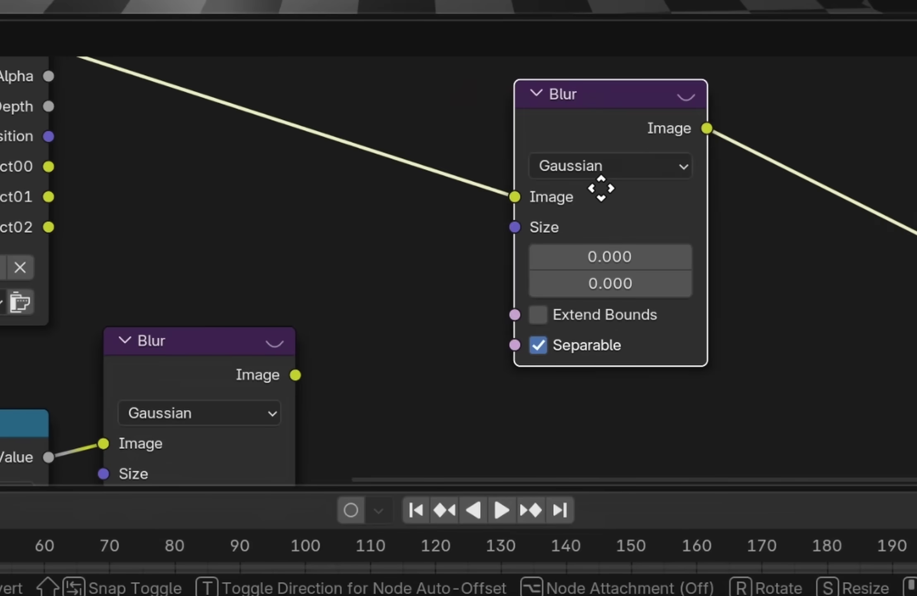
{"action": "left_click", "coordinate": [657, 189]}
{"action": "middle_click_drag", "start_coordinate": [439, 241], "coordinate": [602, 314]}
{"action": "middle_click_drag", "start_coordinate": [456, 361], "coordinate": [346, 209]}
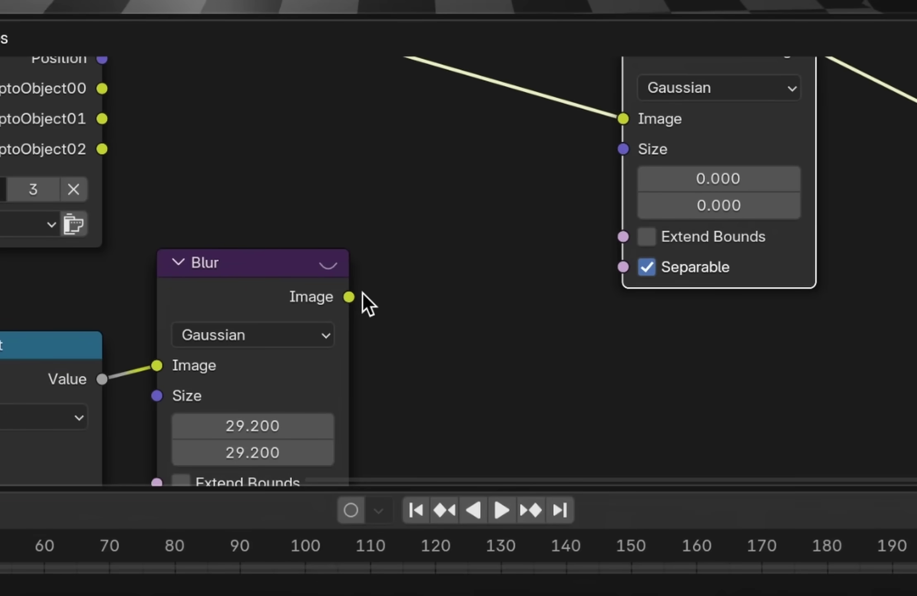
{"action": "left_click_drag", "start_coordinate": [623, 156], "coordinate": [623, 156]}
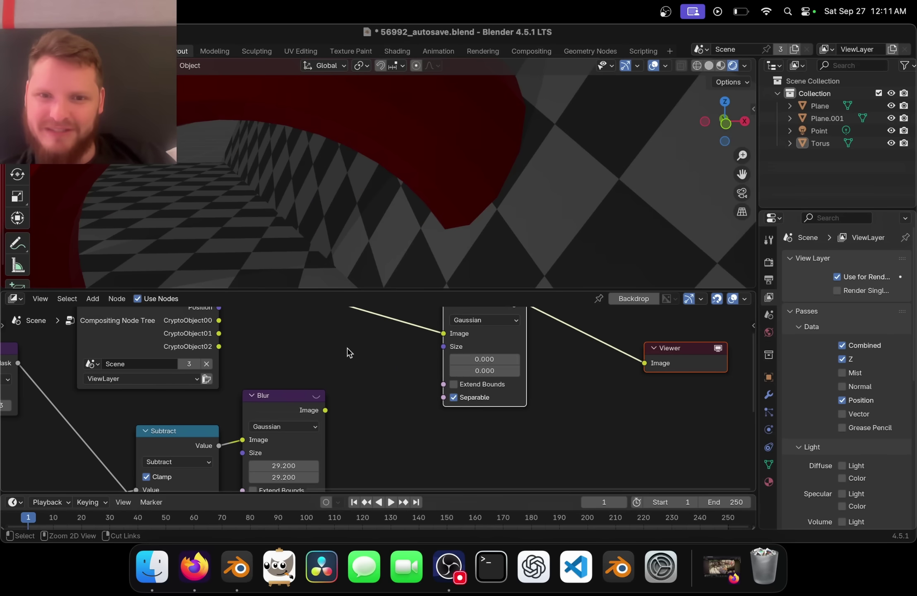
{"action": "key", "text": "ctrl+z"}
{"action": "key", "text": "g"}
{"action": "left_click", "coordinate": [484, 345]}
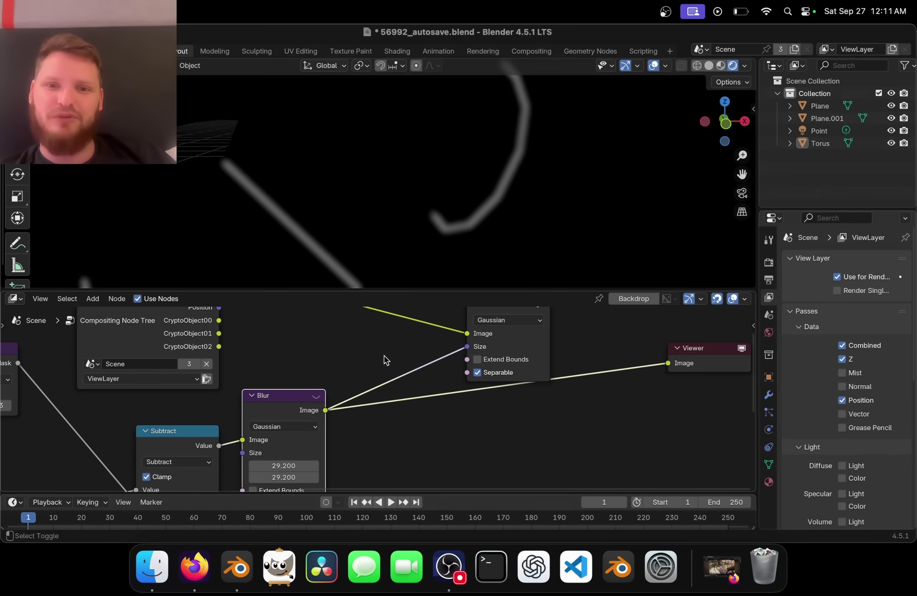
Step: Insert a Math node set to Multiply with value 566.9 between the two Blur nodes, and preview the upper Blur
{"action": "scroll", "coordinate": [536, 346], "scroll_direction": "up", "scroll_amount": 1}
{"action": "middle_click_drag", "start_coordinate": [536, 346], "coordinate": [419, 406]}
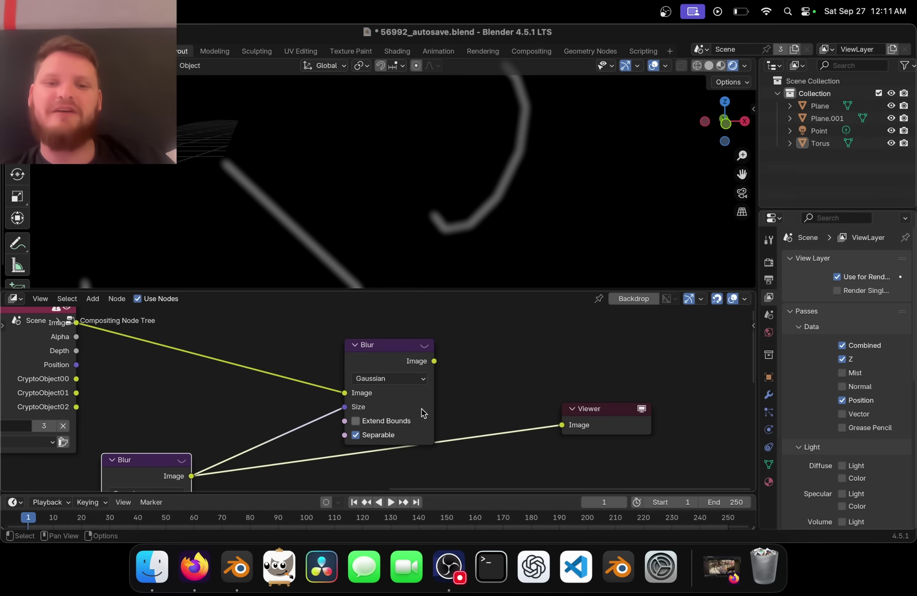
{"action": "left_click", "coordinate": [419, 406], "text": "ctrl+shift"}
{"action": "middle_click_drag", "start_coordinate": [204, 447], "coordinate": [362, 343]}
{"action": "middle_click_drag", "start_coordinate": [534, 352], "coordinate": [404, 416]}
{"action": "left_click_drag", "start_coordinate": [667, 435], "coordinate": [452, 370]}
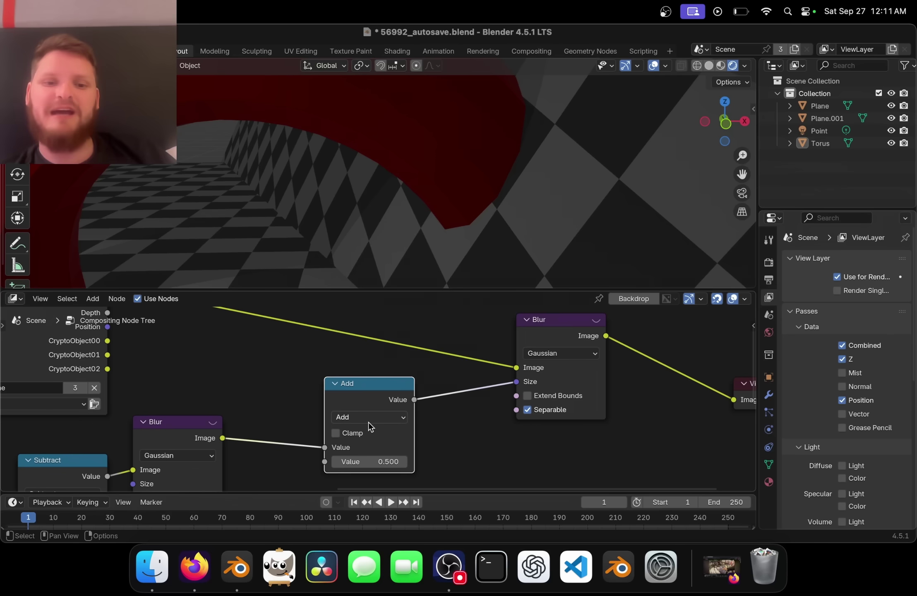
{"action": "left_click", "coordinate": [368, 418]}
{"action": "left_click", "coordinate": [364, 231]}
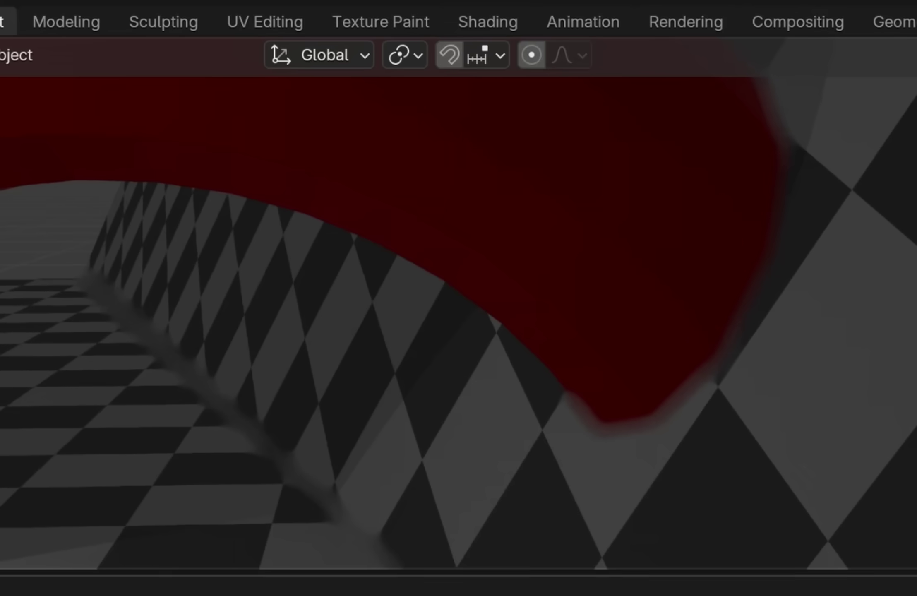
Step: Compare the mesh intersections around the torus and floor with the upper Blur node muted and unmuted
{"action": "scroll", "coordinate": [551, 265], "scroll_direction": "down", "scroll_amount": 2}
{"action": "middle_click_drag", "start_coordinate": [172, 420], "coordinate": [546, 372], "text": "shift"}
{"action": "middle_click_drag", "start_coordinate": [546, 373], "coordinate": [534, 446]}
{"action": "key", "text": "m"}
{"action": "key", "text": "m"}
{"action": "key", "text": "m"}
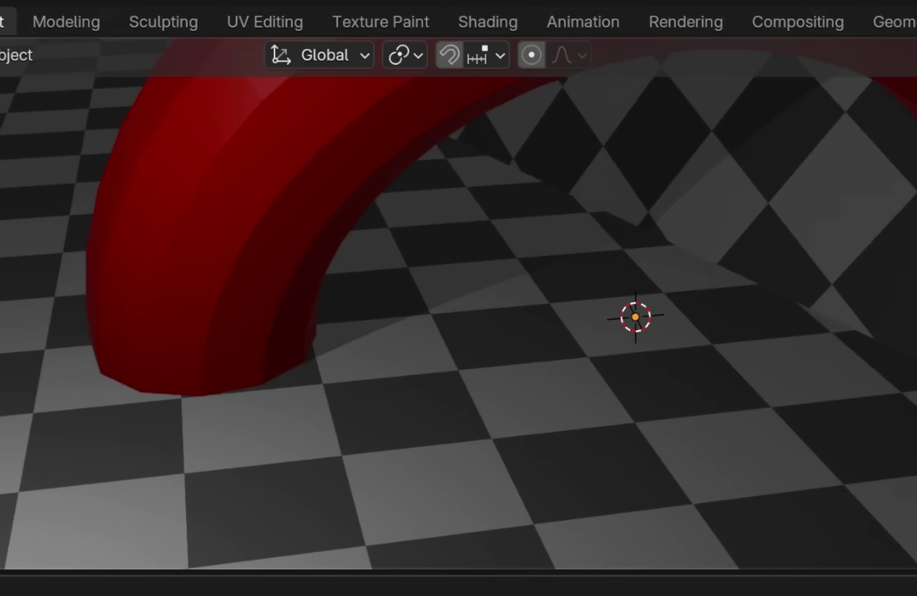
{"action": "key", "text": "m"}
{"action": "scroll", "coordinate": [419, 243], "scroll_direction": "down", "scroll_amount": 2}
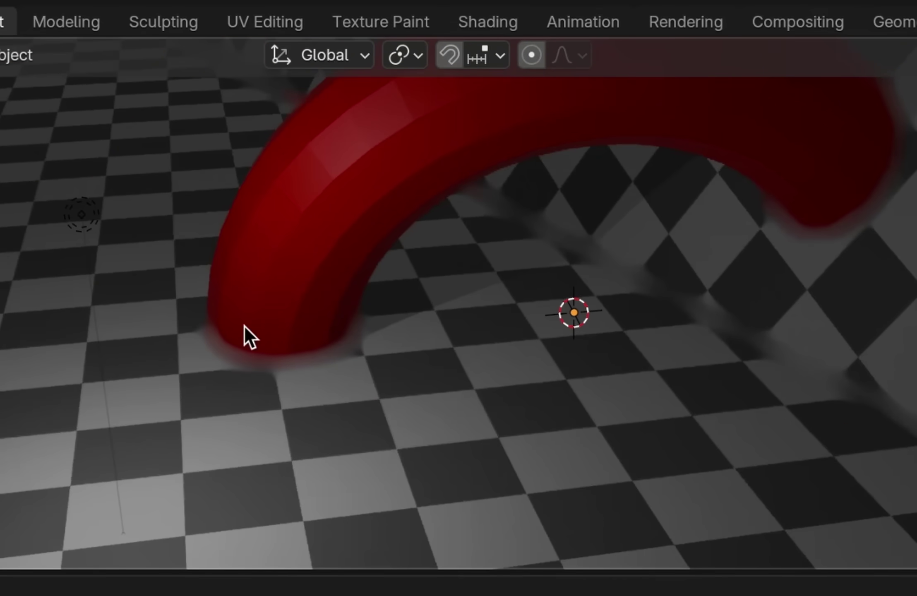
Step: Add a cube to the scene, then move and scale it to intersect the base of the torus
{"action": "key", "text": "shift+a"}
{"action": "mouse_move", "coordinate": [41, 333]}
{"action": "left_click", "coordinate": [212, 362]}
{"action": "key", "text": "g"}
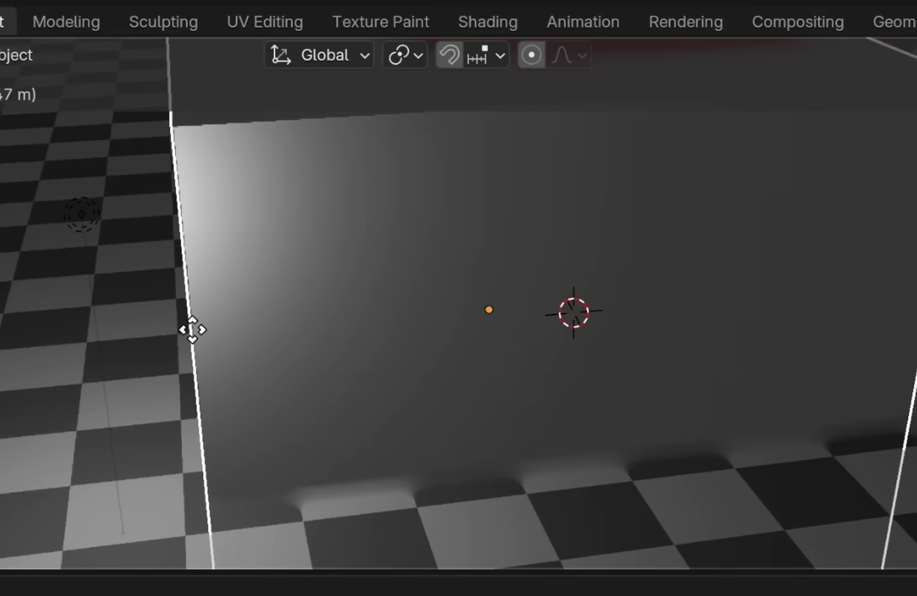
{"action": "left_click", "coordinate": [2, 300]}
{"action": "key", "text": "s"}
{"action": "left_click", "coordinate": [355, 309]}
Step: Rotate the cube freely so it tilts into the floor and the torus
{"action": "middle_click_drag", "start_coordinate": [355, 309], "coordinate": [469, 283]}
{"action": "scroll", "coordinate": [228, 273], "scroll_direction": "up", "scroll_amount": 2}
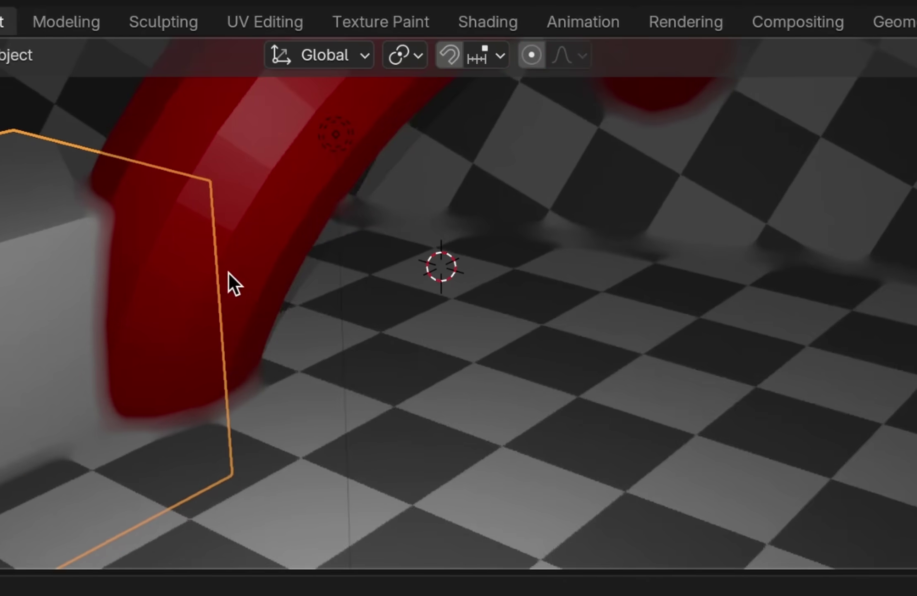
{"action": "middle_click_drag", "start_coordinate": [228, 273], "coordinate": [310, 284], "text": "shift"}
{"action": "key", "text": "r"}
{"action": "key", "text": "r"}
{"action": "left_click", "coordinate": [268, 325]}
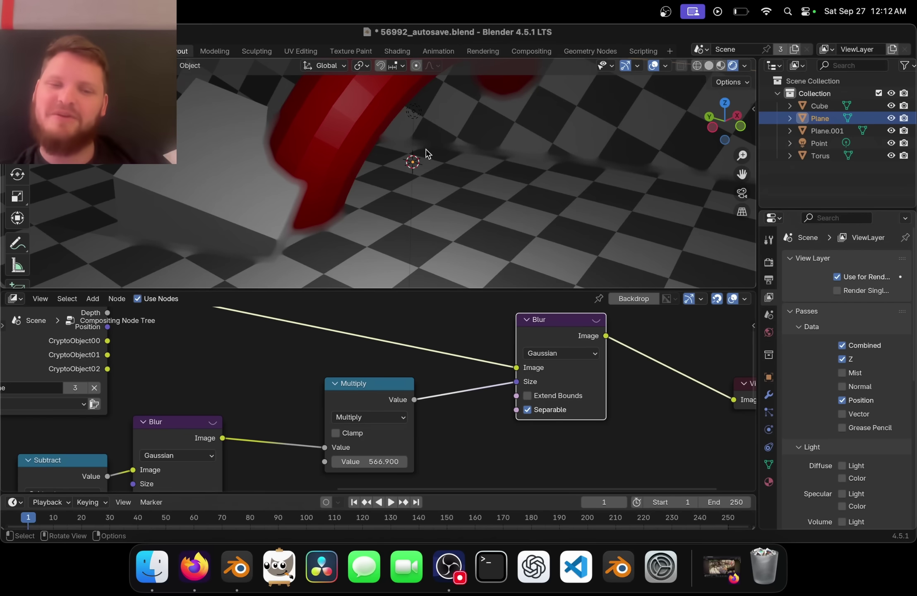
Step: Set the Multiply node's value to 100
{"action": "middle_click_drag", "start_coordinate": [427, 154], "coordinate": [277, 232]}
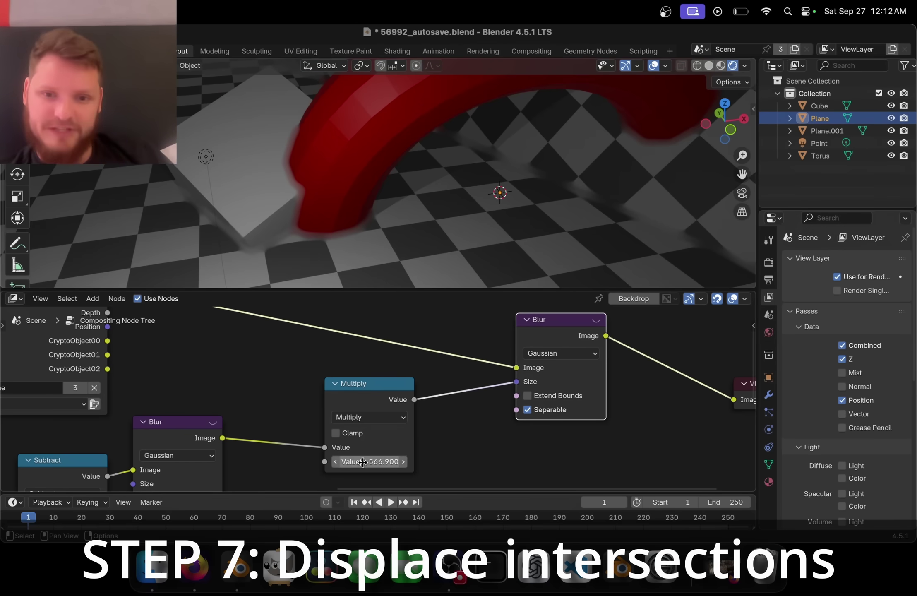
{"action": "scroll", "coordinate": [393, 447], "scroll_direction": "down", "scroll_amount": 1}
{"action": "middle_click_drag", "start_coordinate": [432, 453], "coordinate": [371, 450]}
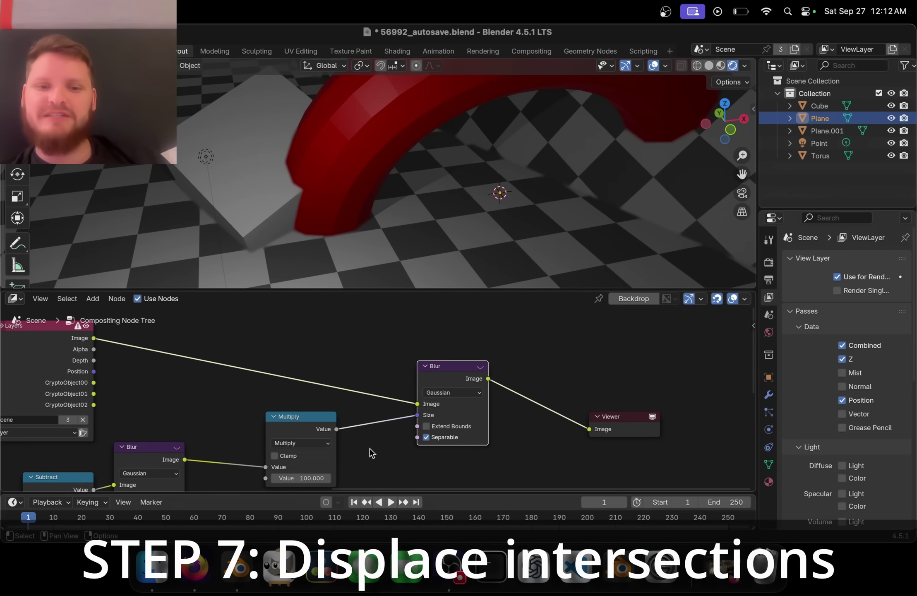
Step: Mute the upper Blur, and insert a Displace node between Render Layers and that Blur with its output previewed
{"action": "left_click_drag", "start_coordinate": [364, 449], "coordinate": [305, 423]}
{"action": "key", "text": "shift+a"}
{"action": "type", "text": "disp"}
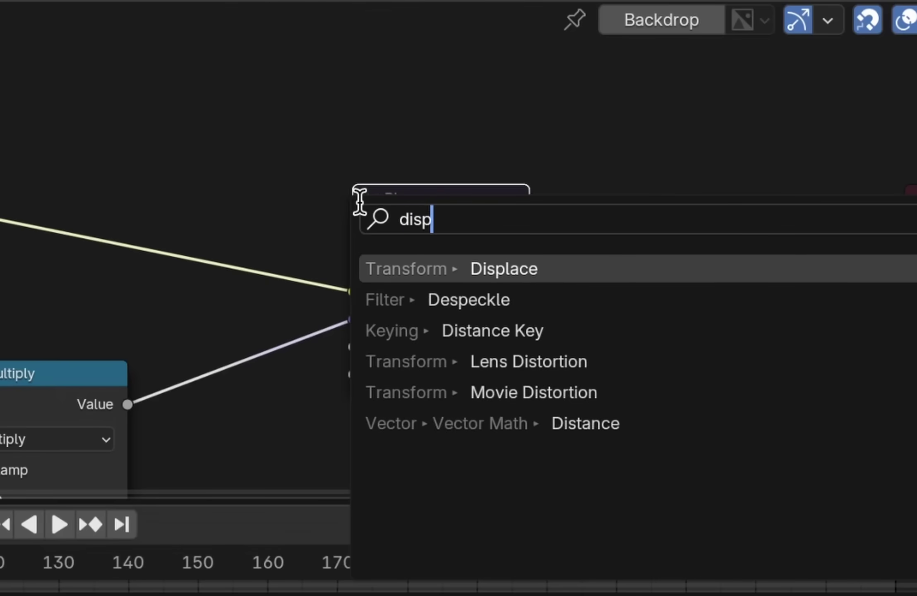
{"action": "key", "text": "Return"}
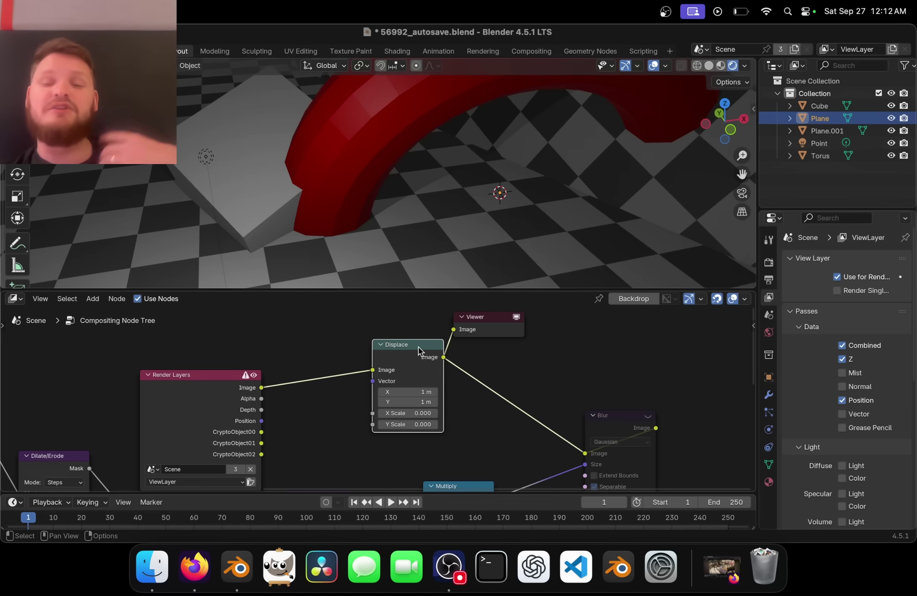
Step: Test an X Scale of 139.4 on the Displace node, then undo it
{"action": "scroll", "coordinate": [417, 346], "scroll_direction": "up", "scroll_amount": 3}
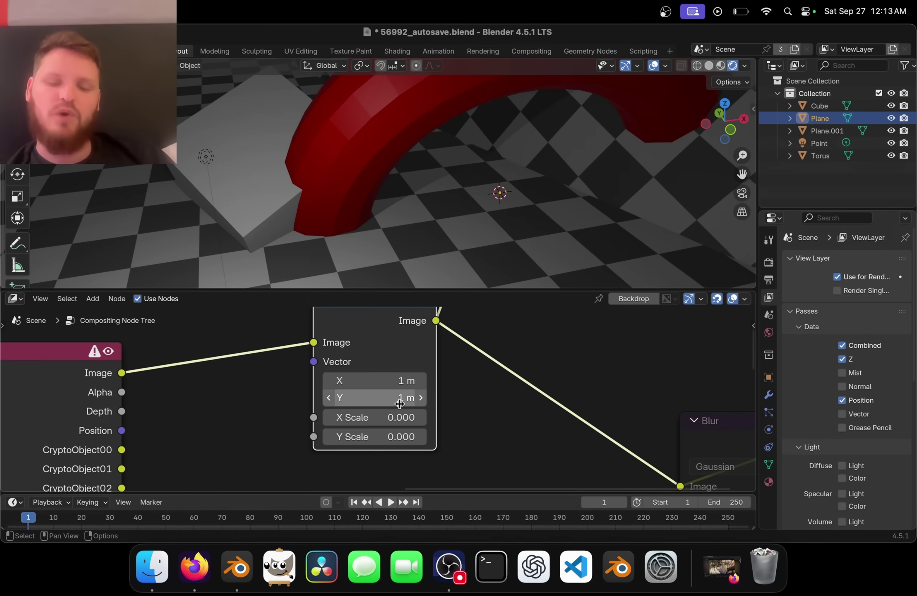
{"action": "mouse_move", "coordinate": [385, 419]}
{"action": "left_mouse_down"}
{"action": "mouse_move", "coordinate": [422, 419]}
{"action": "mouse_move", "coordinate": [386, 418]}
{"action": "mouse_move", "coordinate": [397, 418]}
{"action": "left_mouse_up"}
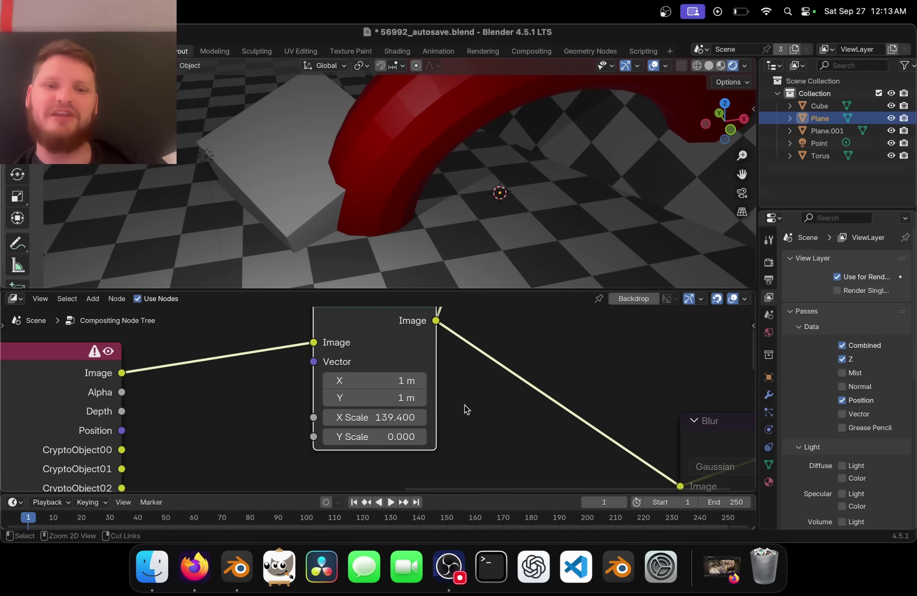
{"action": "key", "text": "super+z"}
{"action": "left_click_drag", "start_coordinate": [410, 380], "coordinate": [410, 380]}
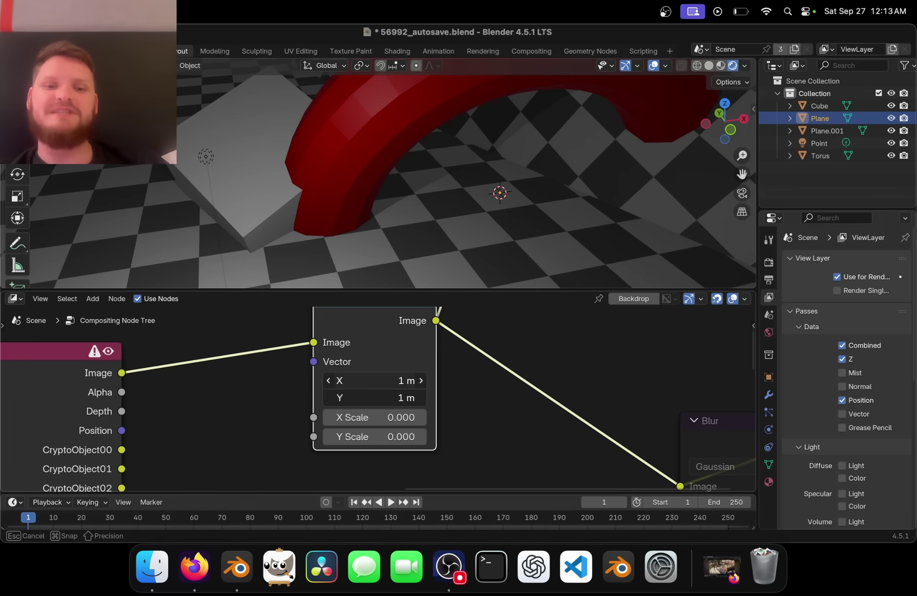
{"action": "left_click", "coordinate": [506, 390]}
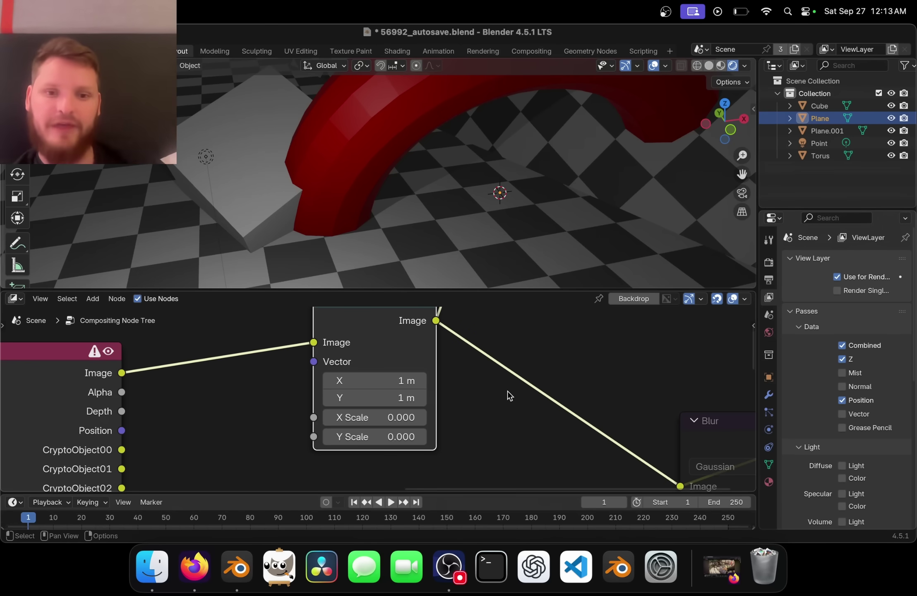
Step: Enlarge the compositor area and place a Noise Texture node above the Render Layers node feeding Displace
{"action": "scroll", "coordinate": [507, 390], "scroll_direction": "down", "scroll_amount": 3}
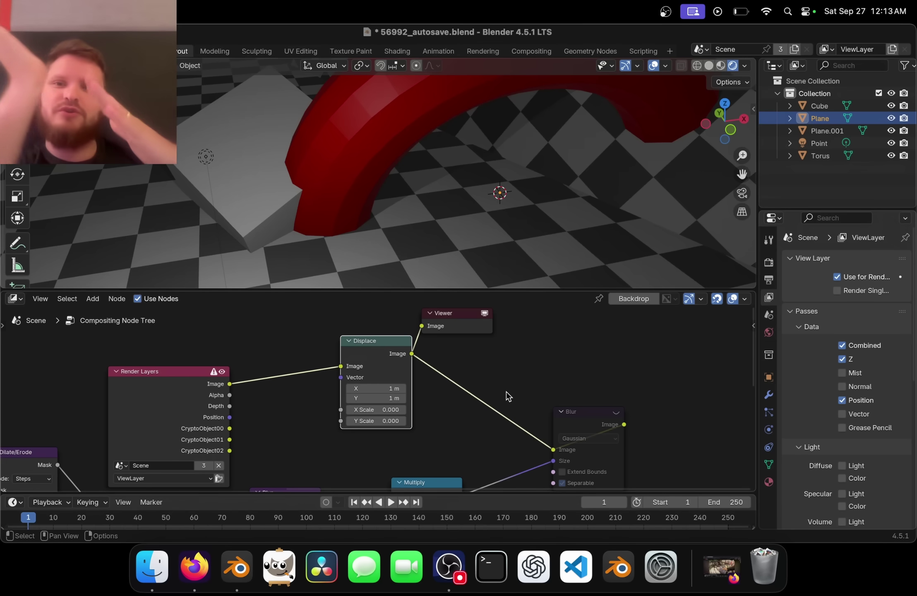
{"action": "scroll", "coordinate": [506, 391], "scroll_direction": "down", "scroll_amount": 2}
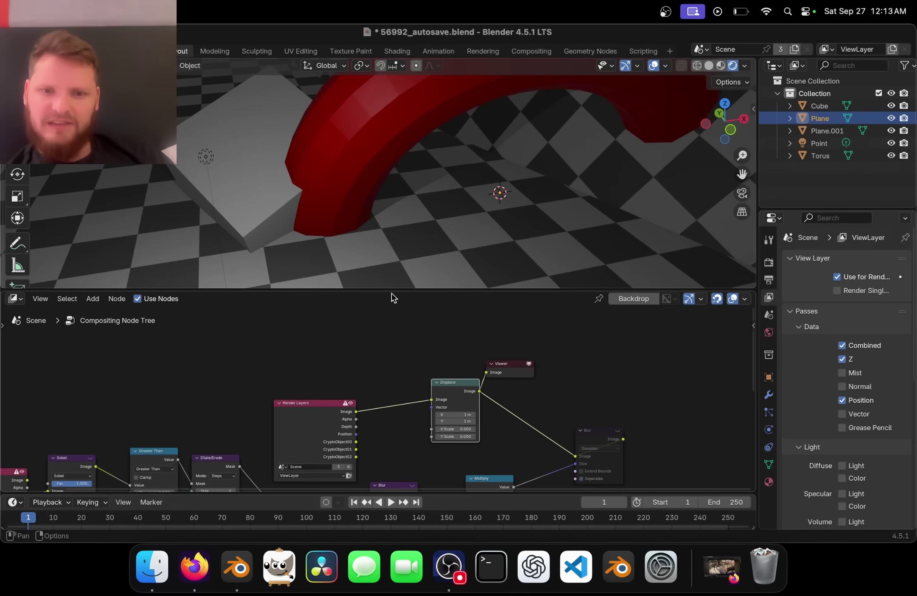
{"action": "left_click_drag", "start_coordinate": [391, 289], "coordinate": [391, 275]}
{"action": "middle_click_drag", "start_coordinate": [378, 374], "coordinate": [399, 334]}
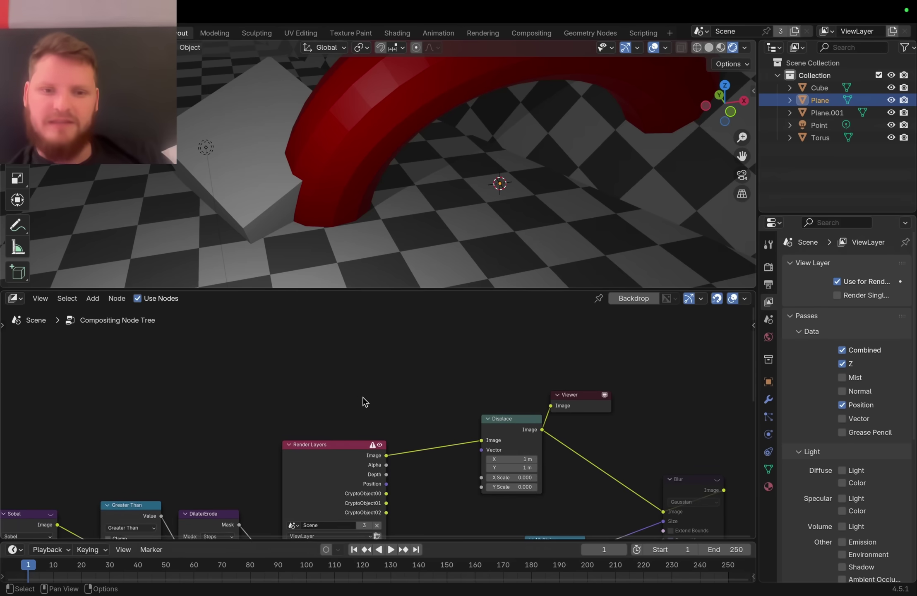
{"action": "key", "text": "shift+a"}
{"action": "type", "text": "noi"}
{"action": "key", "text": "Return"}
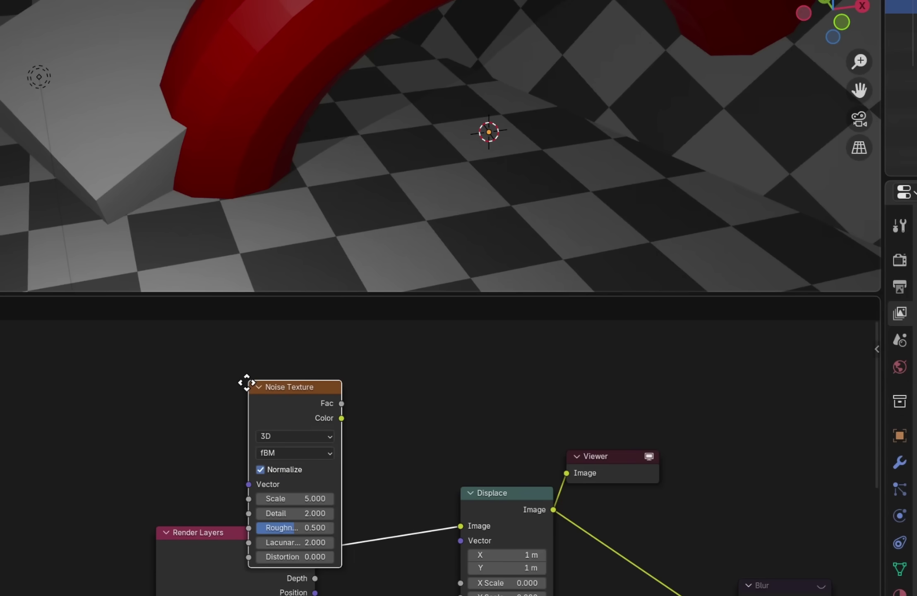
{"action": "left_click", "coordinate": [302, 340]}
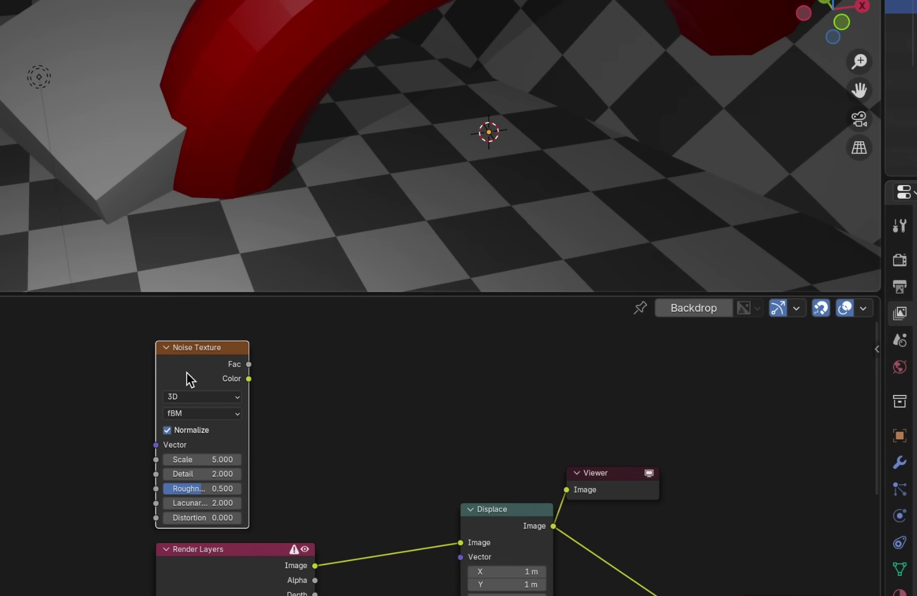
Step: Preview the Noise Texture's output and link its Color to the Displace node's Vector input
{"action": "middle_click_drag", "start_coordinate": [187, 371], "coordinate": [171, 404]}
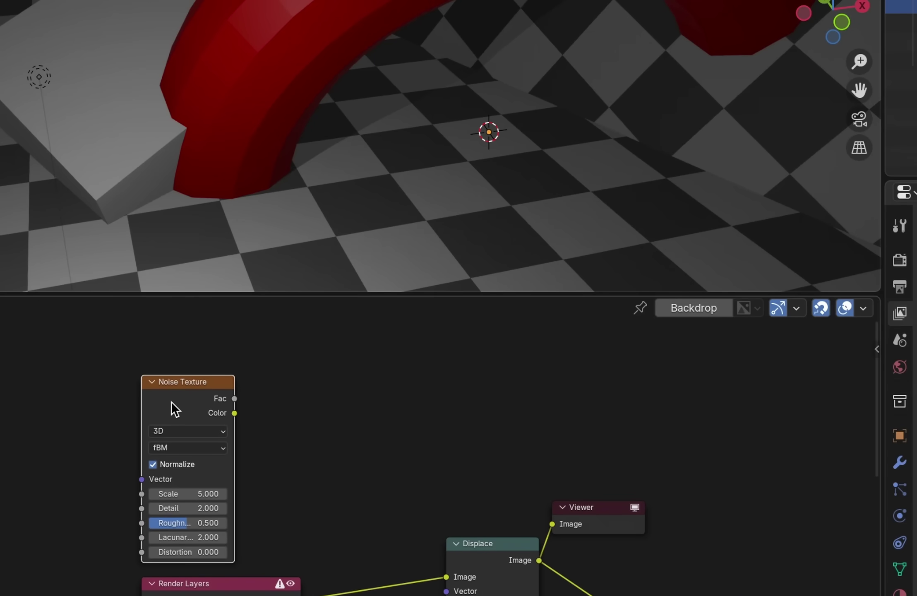
{"action": "left_click", "coordinate": [182, 397], "text": "ctrl+shift"}
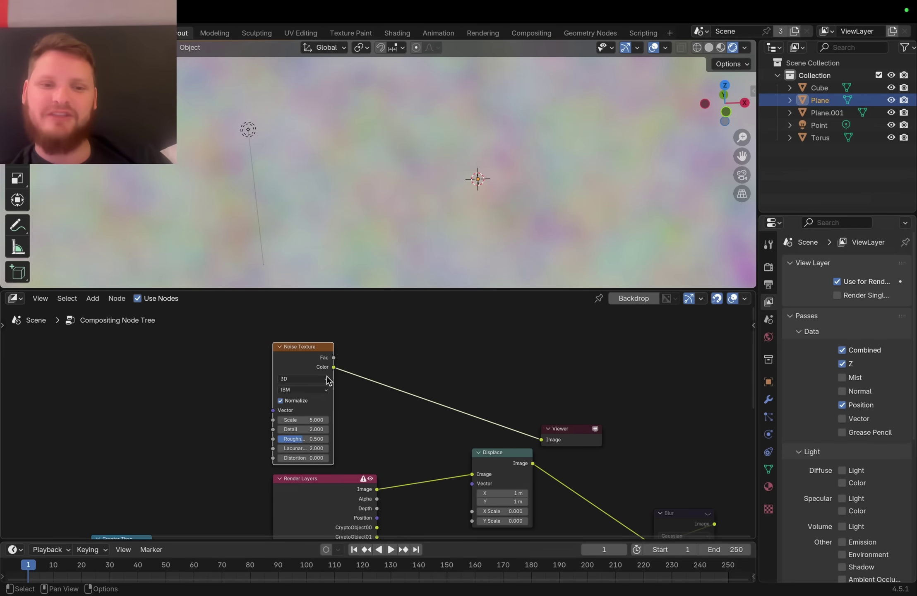
{"action": "scroll", "coordinate": [327, 380], "scroll_direction": "up", "scroll_amount": 3}
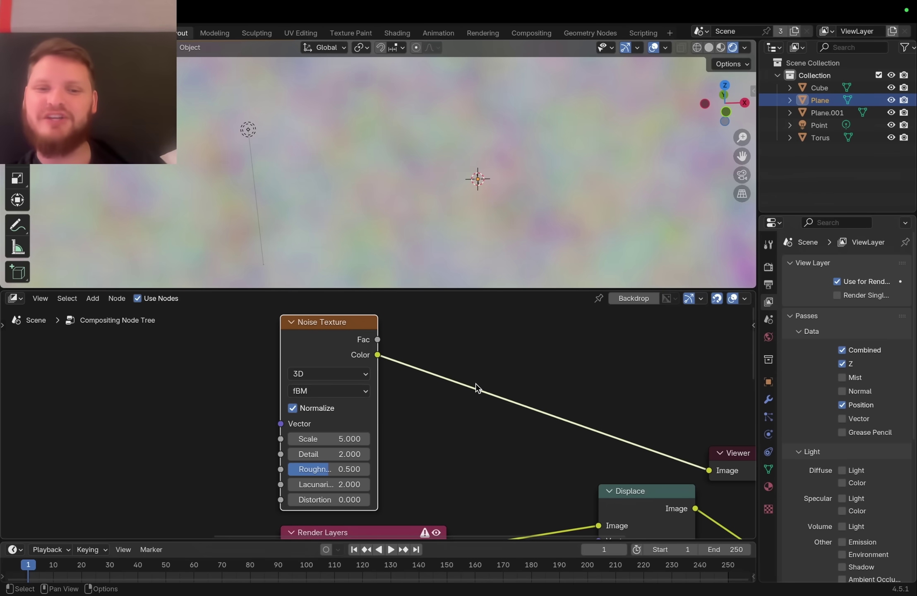
{"action": "middle_click_drag", "start_coordinate": [477, 387], "coordinate": [380, 354]}
{"action": "left_click_drag", "start_coordinate": [281, 323], "coordinate": [501, 366]}
{"action": "middle_click_drag", "start_coordinate": [501, 367], "coordinate": [407, 456]}
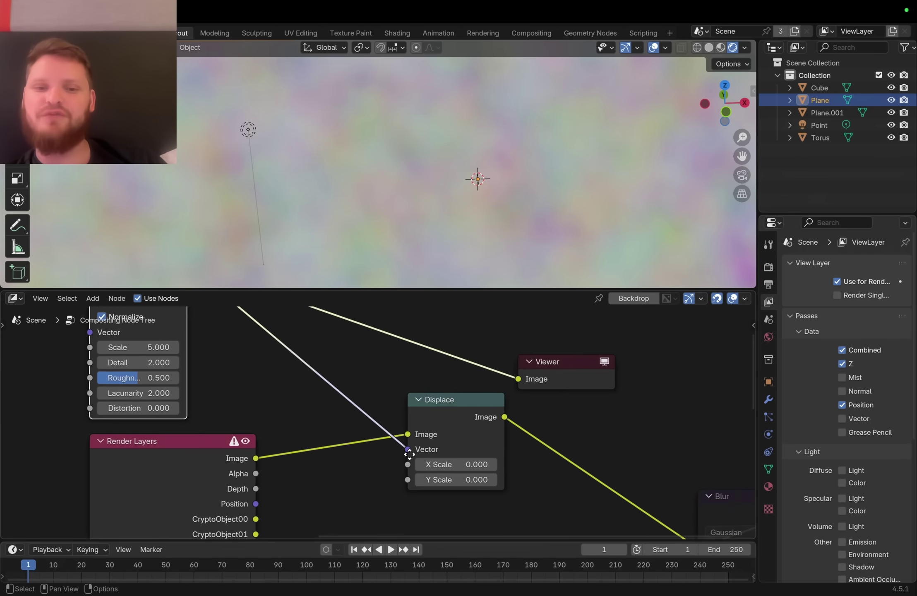
Step: Preview the Displace node and set both its X Scale and Y Scale to 177.8
{"action": "scroll", "coordinate": [414, 450], "scroll_direction": "down", "scroll_amount": 2}
{"action": "left_click", "coordinate": [455, 415], "text": "ctrl+shift"}
{"action": "left_click_drag", "start_coordinate": [445, 460], "coordinate": [487, 473]}
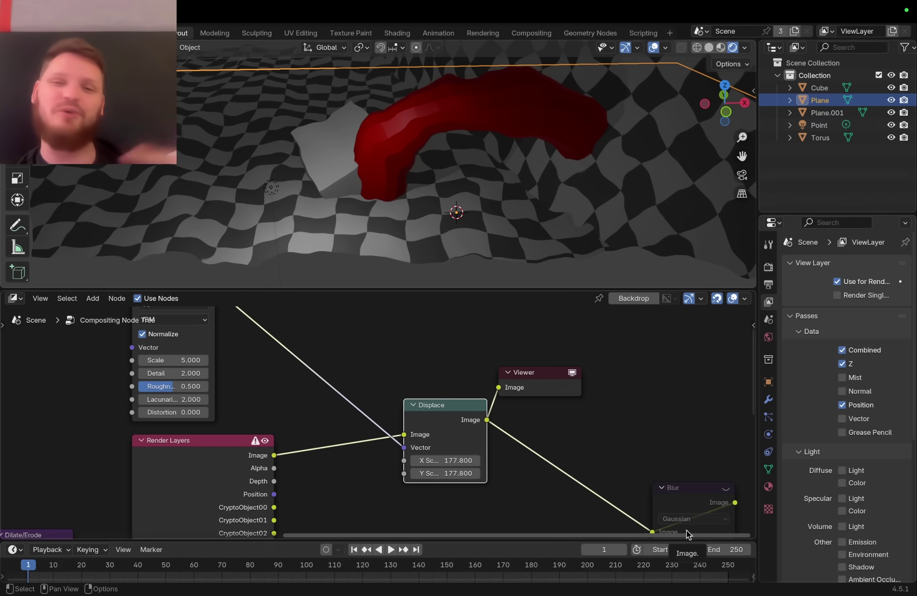
Step: Turn off Normalize on the Noise Texture and reduce the Displace node's X and Y Scale to 87
{"action": "scroll", "coordinate": [340, 378], "scroll_direction": "up", "scroll_amount": 3}
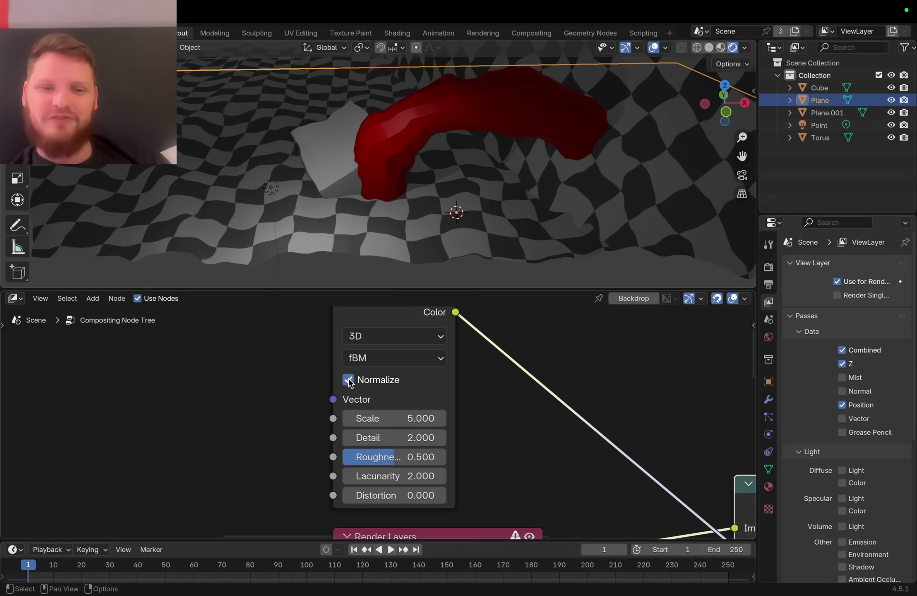
{"action": "left_click", "coordinate": [349, 379]}
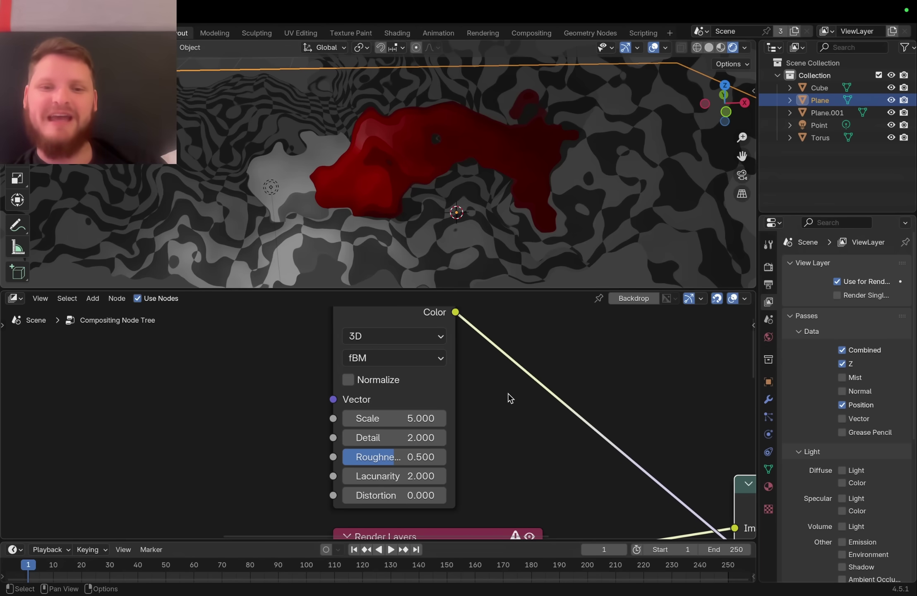
{"action": "middle_click_drag", "start_coordinate": [510, 397], "coordinate": [358, 368]}
{"action": "left_click_drag", "start_coordinate": [548, 468], "coordinate": [512, 468]}
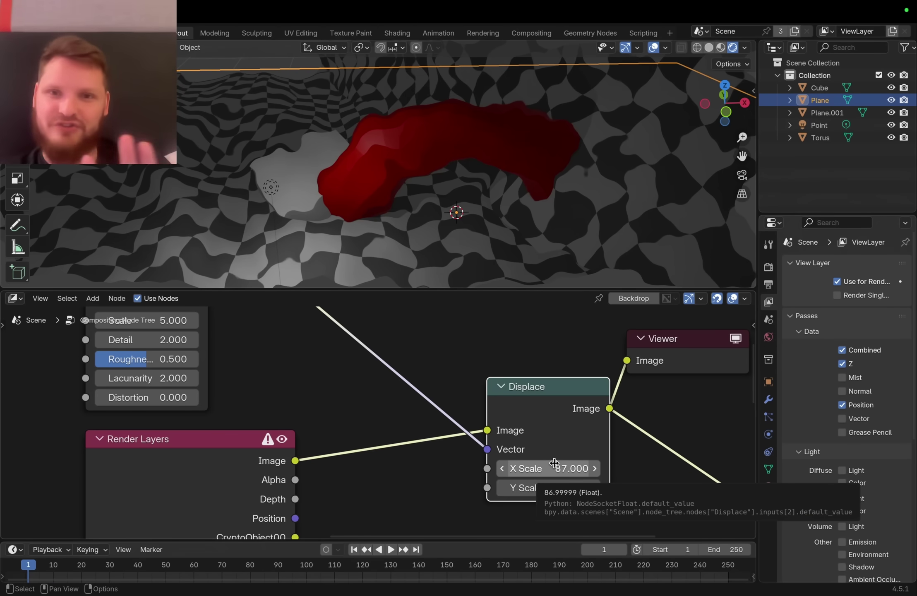
Step: Space out the Viewer, muted Blur and Displace nodes to make room, and preview the Multiply node's output
{"action": "scroll", "coordinate": [548, 459], "scroll_direction": "down", "scroll_amount": 5}
{"action": "key", "text": "g"}
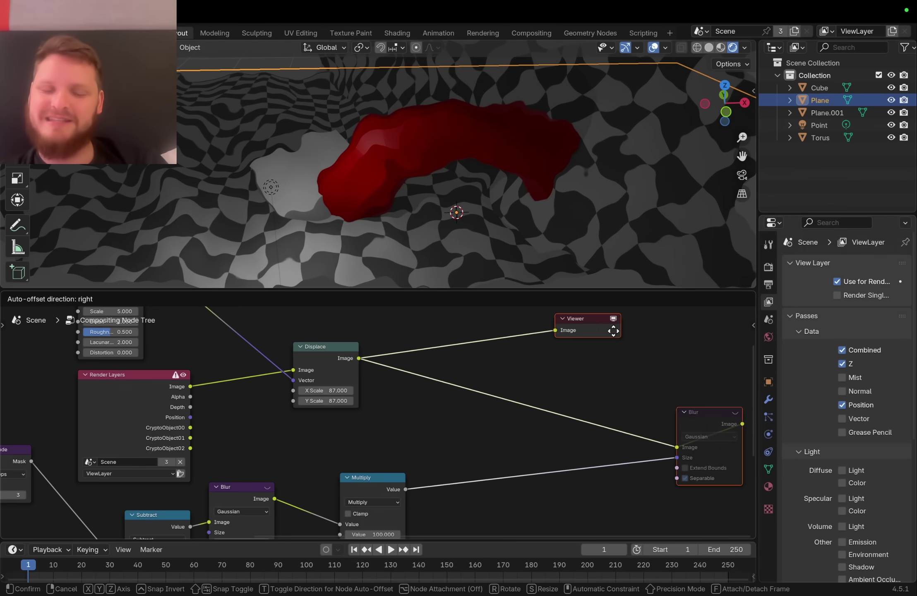
{"action": "left_click", "coordinate": [618, 330]}
{"action": "left_click_drag", "start_coordinate": [465, 397], "coordinate": [336, 371]}
{"action": "key", "text": "g"}
{"action": "left_click", "coordinate": [431, 382]}
{"action": "middle_click_drag", "start_coordinate": [393, 482], "coordinate": [403, 469]}
{"action": "left_click", "coordinate": [403, 469], "text": "ctrl+shift"}
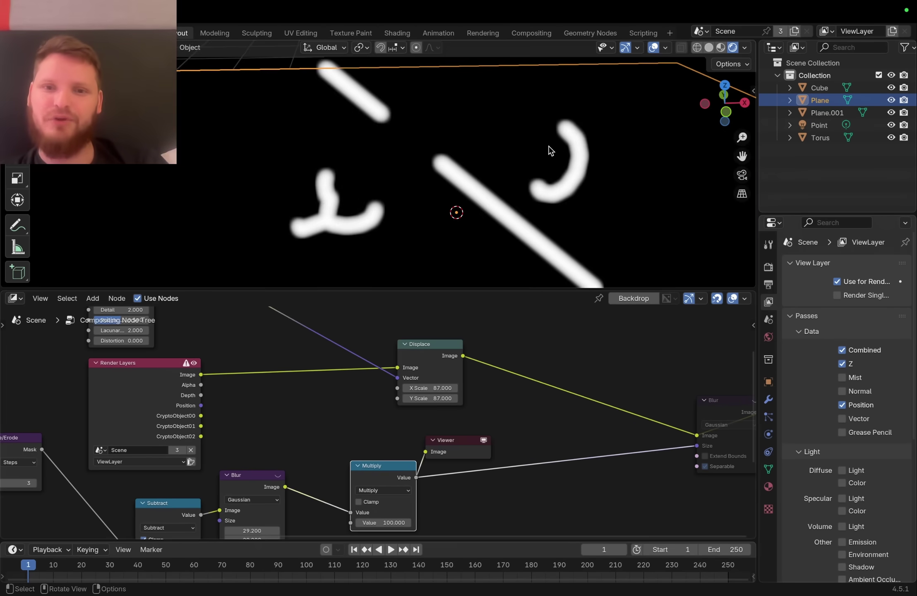
Step: Duplicate the Multiply node with a value of 1000, feed it from the lower Blur into Displace's X and Y Scale, and compare the displacement
{"action": "key", "text": "shift+d"}
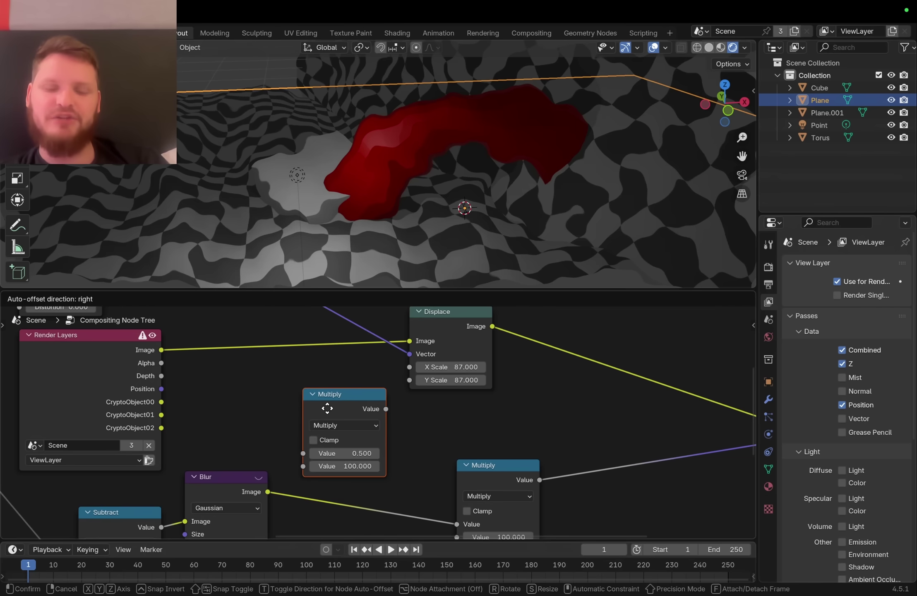
{"action": "left_click", "coordinate": [328, 409]}
{"action": "left_click_drag", "start_coordinate": [267, 492], "coordinate": [304, 453]}
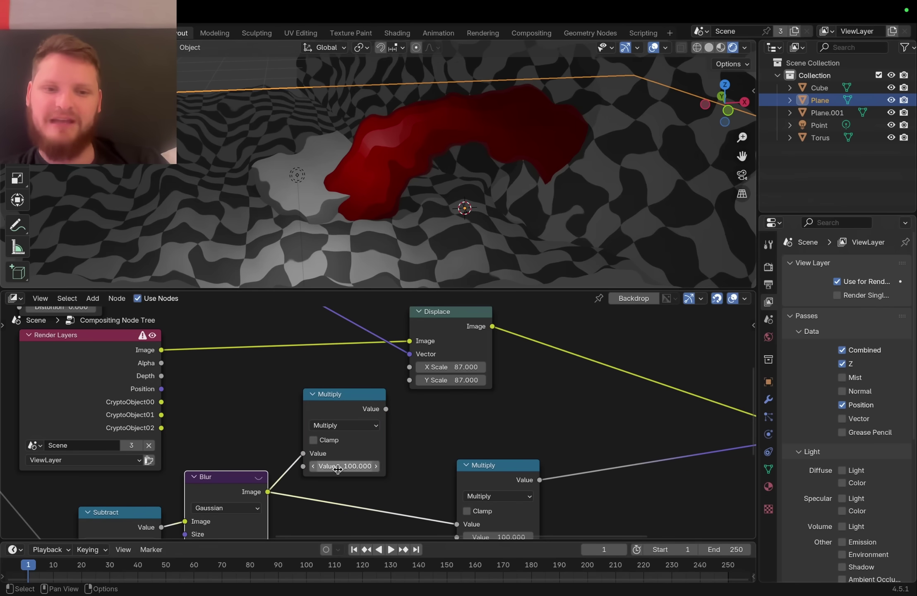
{"action": "mouse_move", "coordinate": [386, 409]}
{"action": "left_mouse_down"}
{"action": "mouse_move", "coordinate": [409, 367]}
{"action": "mouse_move", "coordinate": [386, 409]}
{"action": "left_mouse_up"}
{"action": "key", "text": "m"}
{"action": "key", "text": "m"}
{"action": "key", "text": "m"}
{"action": "key", "text": "m"}
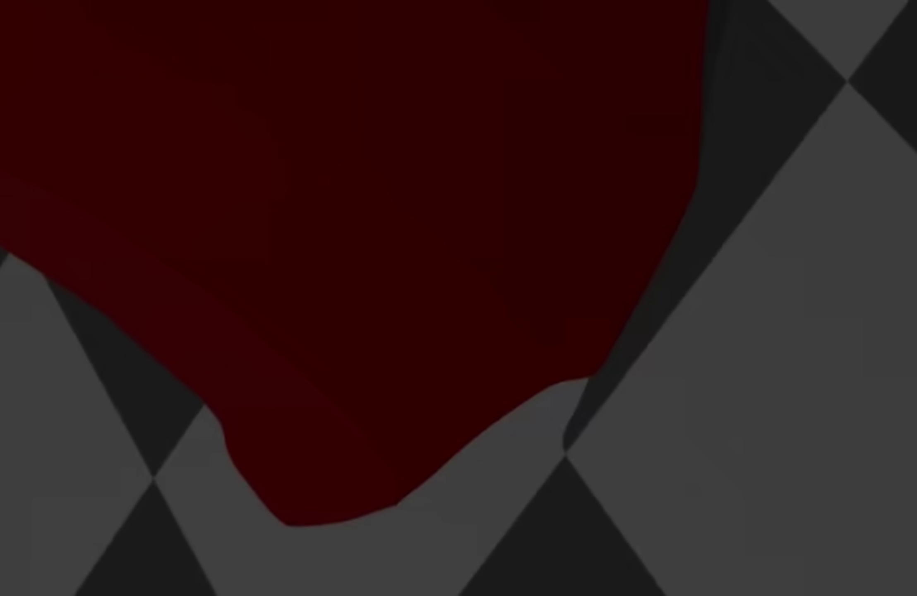
Step: Unmute the upper Blur beside the Displace node, and preview the lower Blur and Displace outputs
{"action": "middle_click_drag", "start_coordinate": [573, 390], "coordinate": [474, 388]}
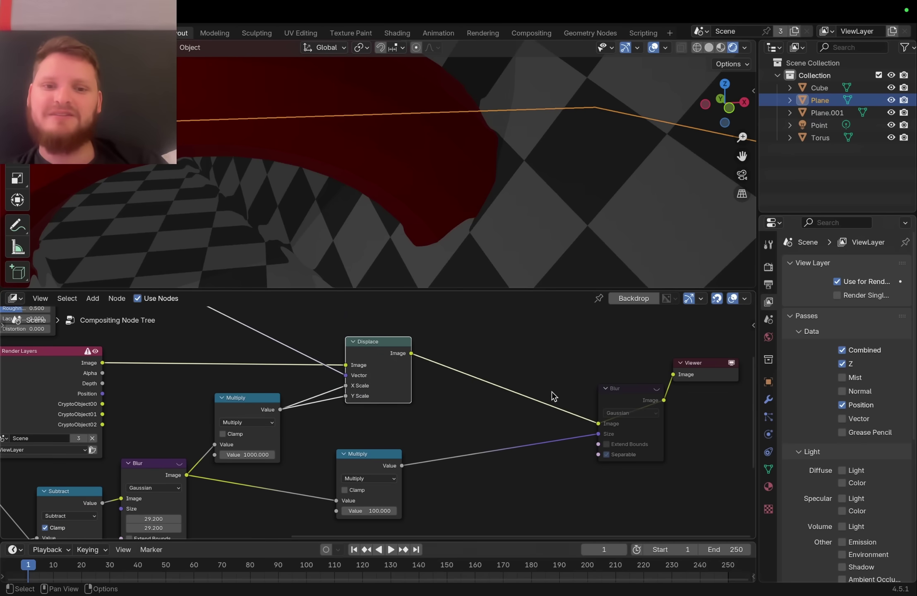
{"action": "left_click_drag", "start_coordinate": [614, 395], "coordinate": [463, 377]}
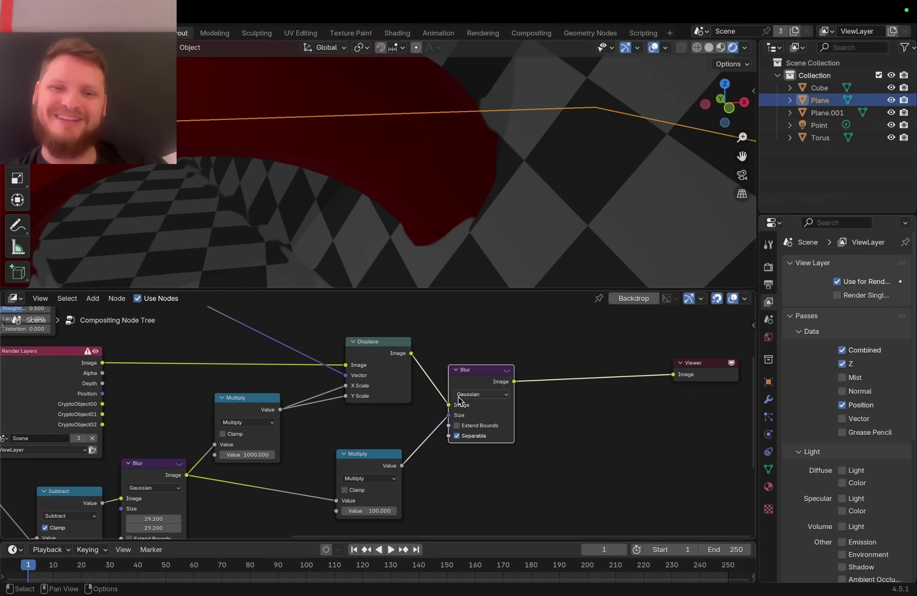
{"action": "scroll", "coordinate": [265, 408], "scroll_direction": "left", "scroll_amount": 5}
{"action": "left_click", "coordinate": [203, 458], "text": "ctrl+shift"}
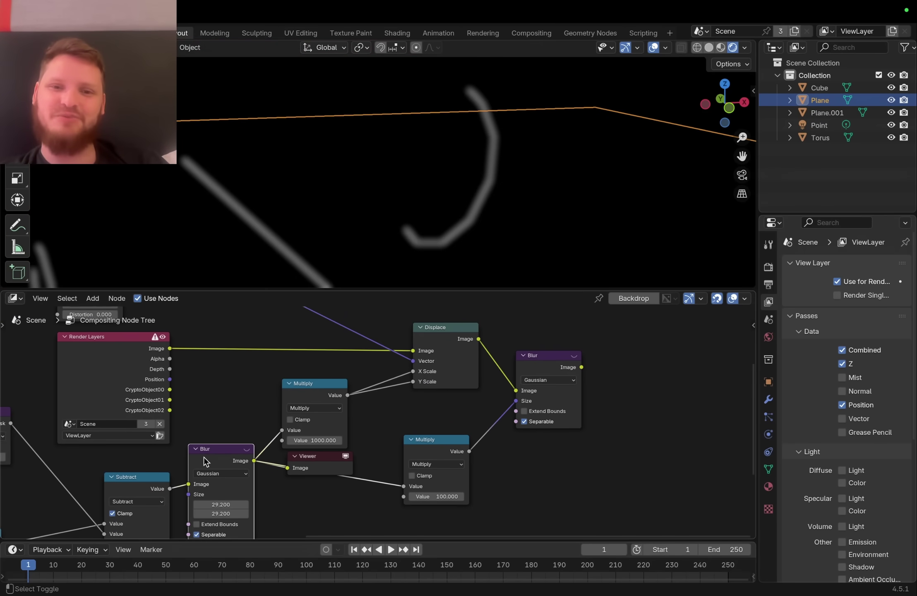
{"action": "left_click", "coordinate": [441, 332], "text": "ctrl+shift"}
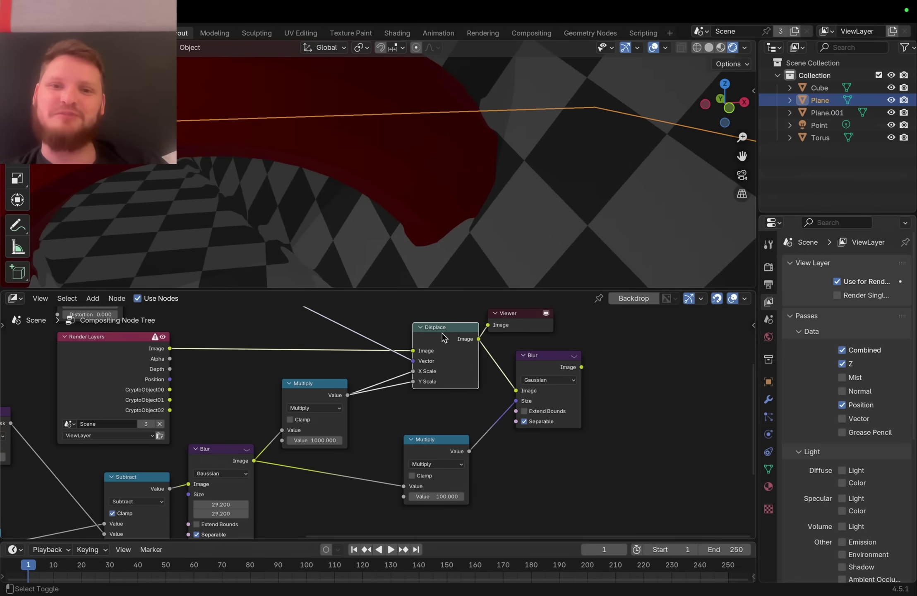
{"action": "left_click", "coordinate": [433, 451], "text": "ctrl+shift"}
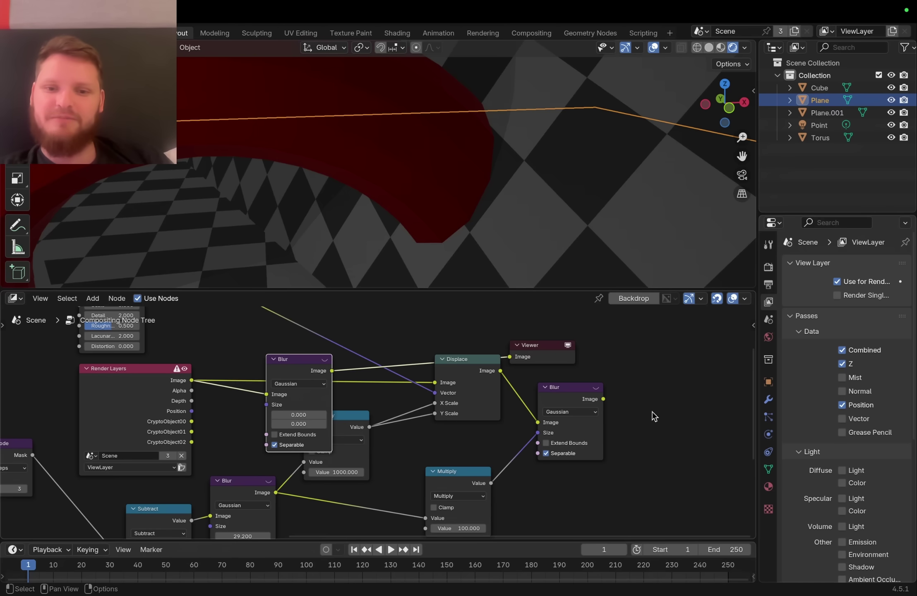
Step: Rearrange the chain so the Blur sized by the 100 Multiply sits between Render Layers and Displace, with Displace feeding the Viewer
{"action": "left_click_drag", "start_coordinate": [653, 411], "coordinate": [589, 397]}
{"action": "key", "text": "x"}
{"action": "left_click_drag", "start_coordinate": [636, 367], "coordinate": [558, 341]}
{"action": "key", "text": "g"}
{"action": "left_click", "coordinate": [733, 317]}
{"action": "middle_click_drag", "start_coordinate": [485, 403], "coordinate": [485, 386]}
{"action": "left_click_drag", "start_coordinate": [555, 436], "coordinate": [387, 397]}
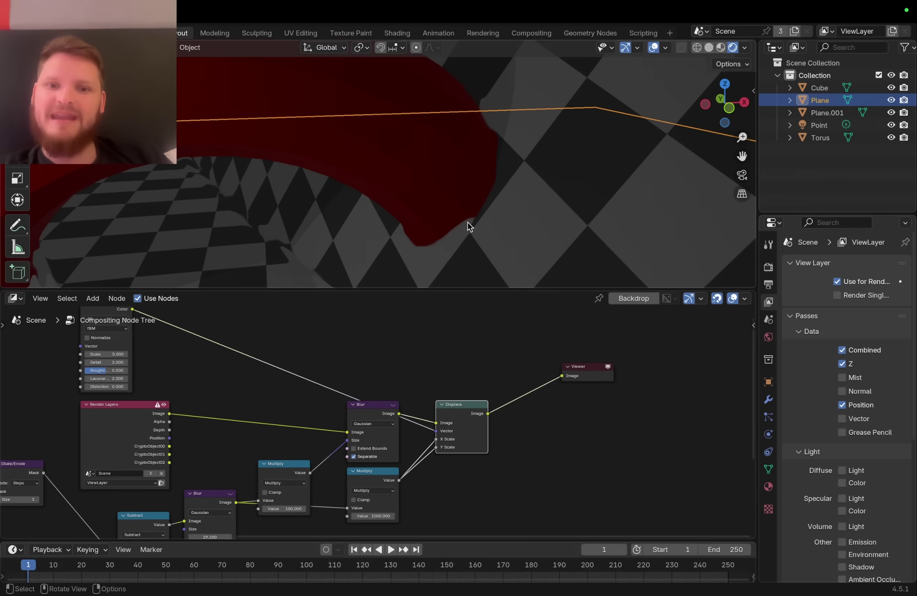
Step: Hide the viewport overlays and compare the raw Render Layers image with the displaced result around the intersections
{"action": "middle_click_drag", "start_coordinate": [469, 225], "coordinate": [444, 153], "text": "shift"}
{"action": "middle_click_drag", "start_coordinate": [393, 210], "coordinate": [363, 179]}
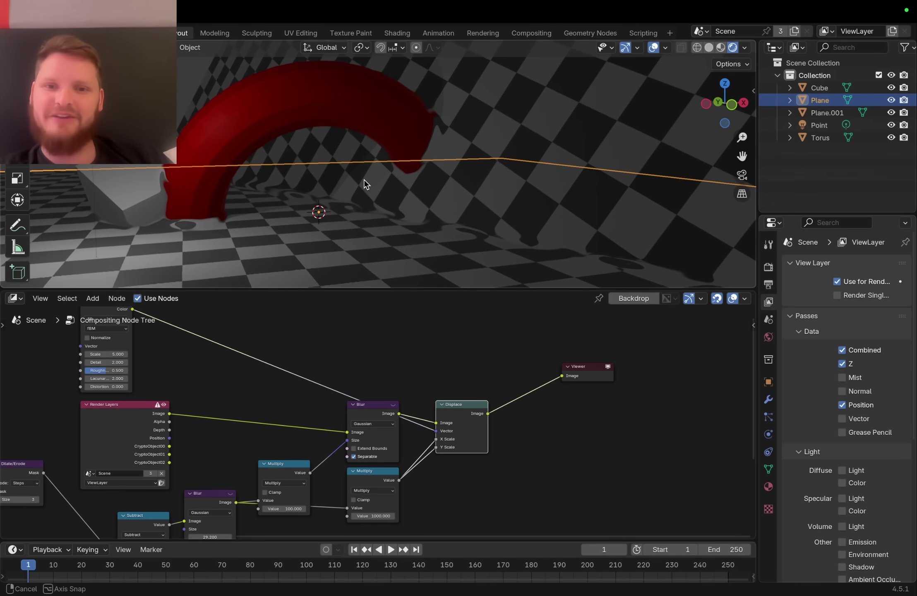
{"action": "left_click", "coordinate": [653, 48]}
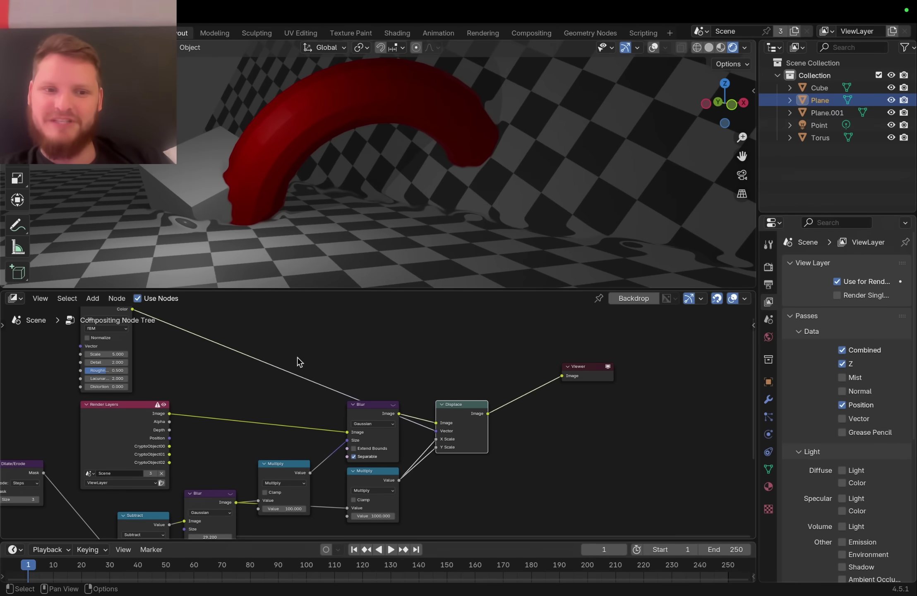
{"action": "left_click", "coordinate": [131, 417], "text": "ctrl+shift"}
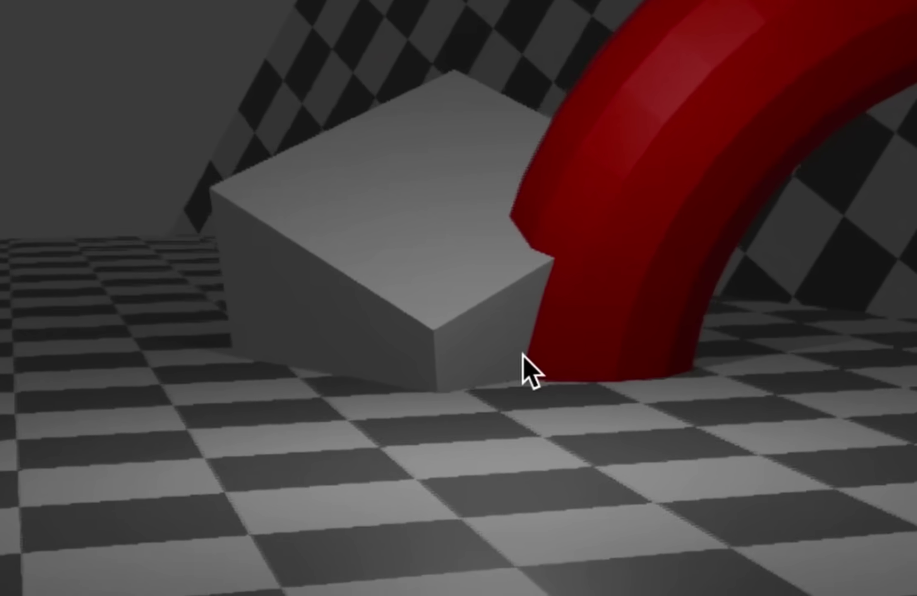
{"action": "scroll", "coordinate": [219, 213], "scroll_direction": "up", "scroll_amount": 4}
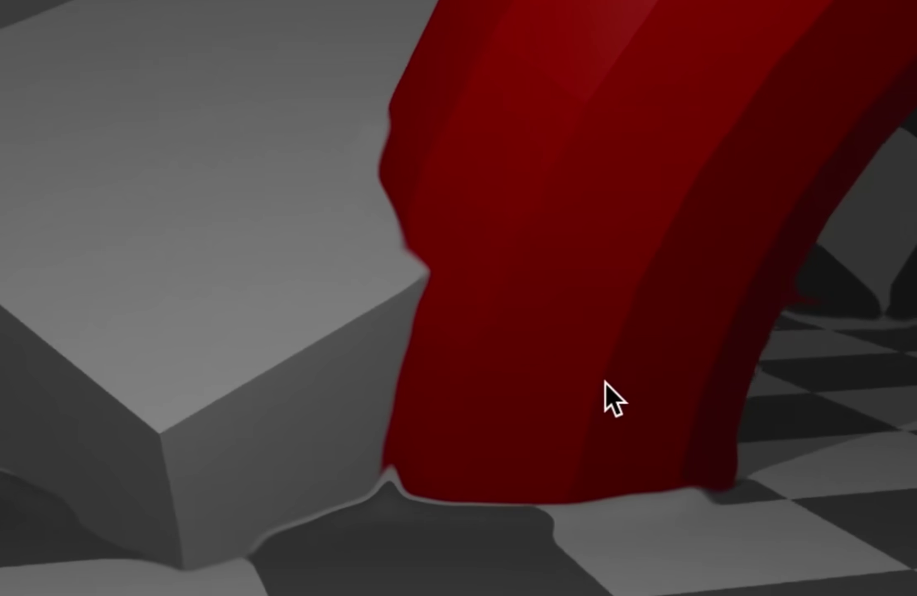
{"action": "middle_click_drag", "start_coordinate": [604, 396], "coordinate": [777, 447]}
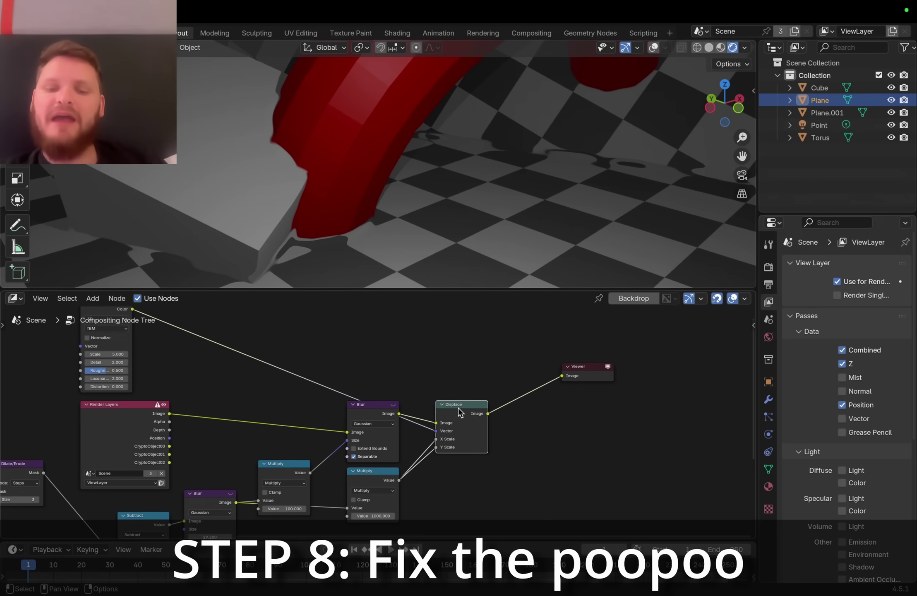
Step: Shift the Displace node upward and toggle its muting repeatedly to compare the image with and without displacement
{"action": "left_click_drag", "start_coordinate": [457, 407], "coordinate": [470, 385]}
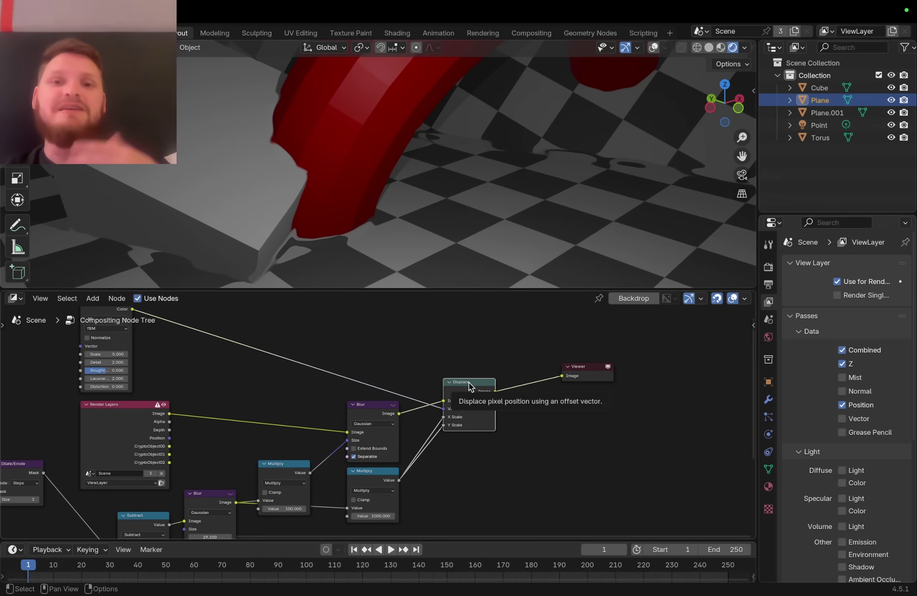
{"action": "scroll", "coordinate": [467, 389], "scroll_direction": "up", "scroll_amount": 3}
{"action": "key", "text": "m"}
{"action": "key", "text": "m"}
{"action": "key", "text": "m"}
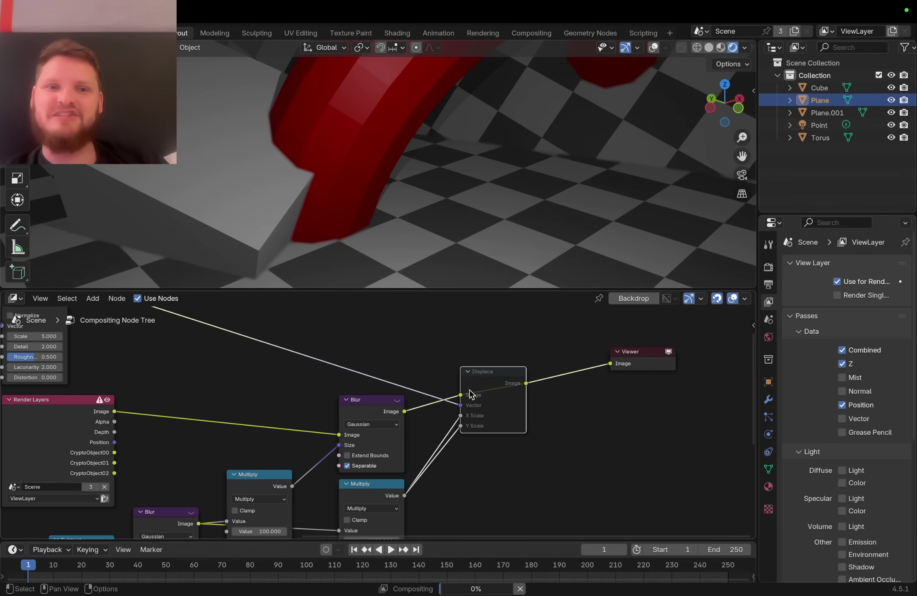
{"action": "key", "text": "m"}
{"action": "key", "text": "m"}
{"action": "key", "text": "m"}
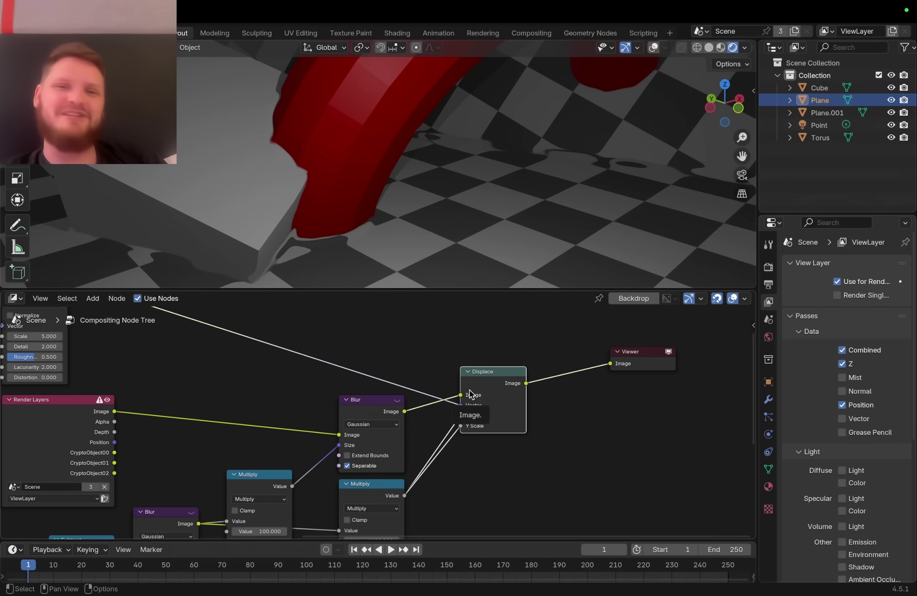
Step: Preview the Noise Texture's Color output to examine the pattern driving the displacement
{"action": "middle_click_drag", "start_coordinate": [150, 370], "coordinate": [424, 425]}
{"action": "scroll", "coordinate": [364, 383], "scroll_direction": "up", "scroll_amount": 3}
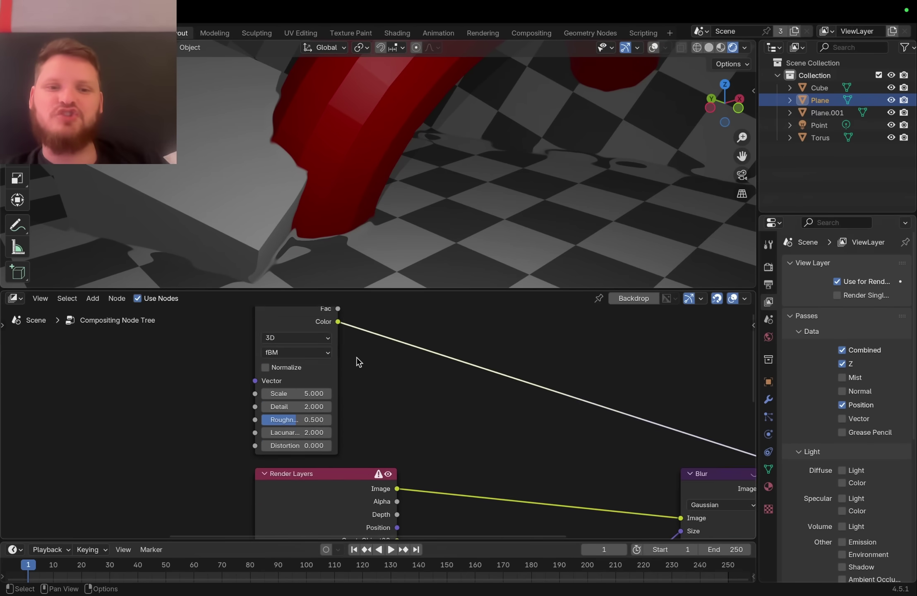
{"action": "middle_click_drag", "start_coordinate": [314, 323], "coordinate": [332, 380]}
{"action": "left_click", "coordinate": [309, 363], "text": "ctrl+shift"}
{"action": "left_click", "coordinate": [310, 363], "text": "ctrl+shift"}
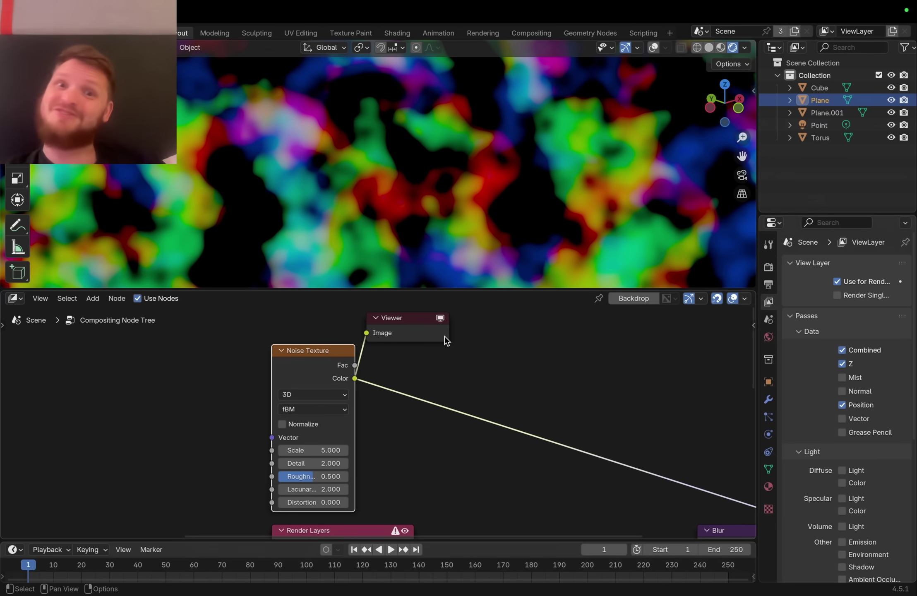
Step: Try a Scale of 24 and a Detail of about 8.8 on the Noise Texture
{"action": "middle_click_drag", "start_coordinate": [606, 368], "coordinate": [350, 335]}
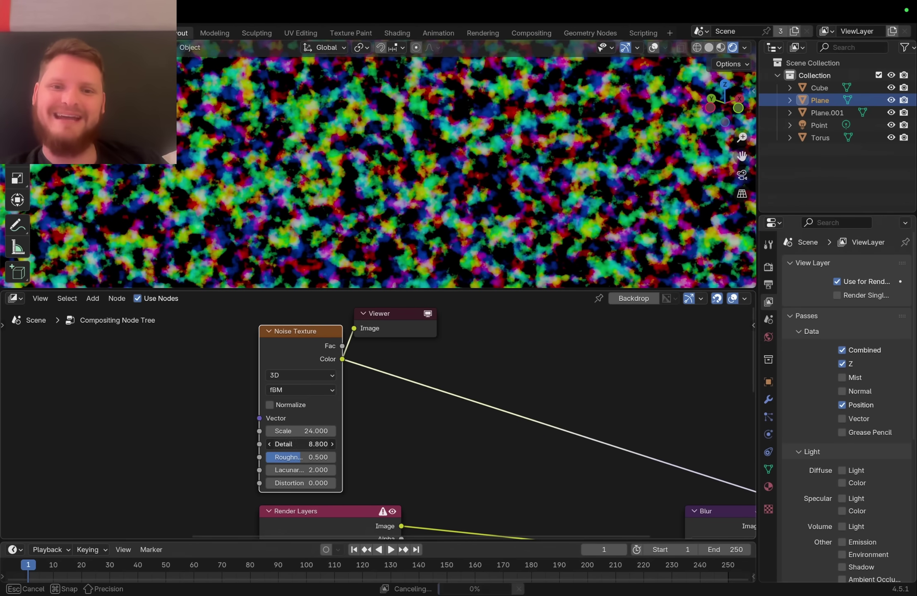
{"action": "left_click_drag", "start_coordinate": [301, 444], "coordinate": [338, 451], "text": "ctrl"}
{"action": "scroll", "coordinate": [500, 434], "scroll_direction": "right", "scroll_amount": 10}
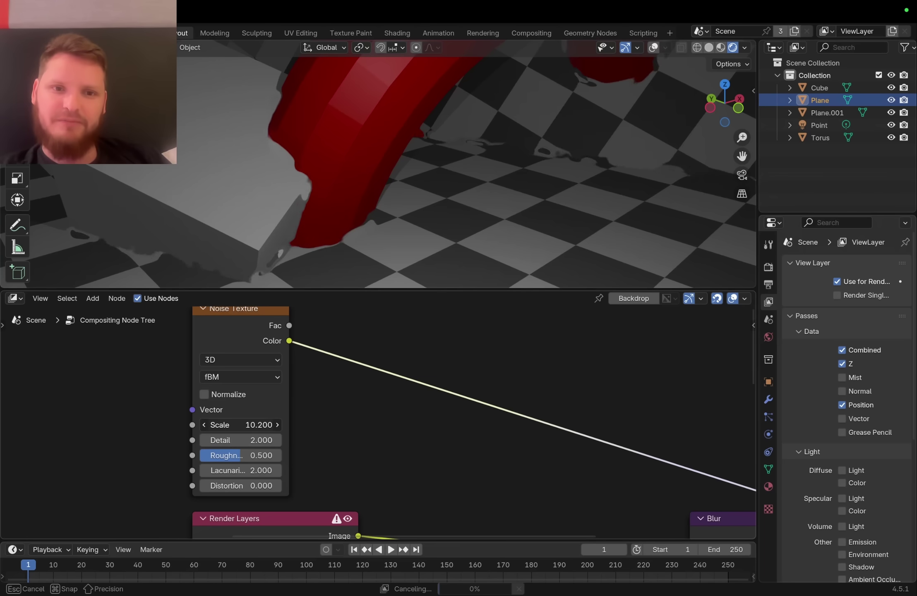
Step: Set the Noise Texture's Scale to 19.2 and trackball-rotate the cube to test the displaced intersections
{"action": "mouse_move", "coordinate": [248, 425]}
{"action": "left_mouse_down", "text": "ctrl"}
{"action": "mouse_move", "coordinate": [281, 425]}
{"action": "mouse_move", "coordinate": [263, 425]}
{"action": "left_mouse_up", "text": "ctrl"}
{"action": "middle_click_drag", "start_coordinate": [509, 169], "coordinate": [451, 220]}
{"action": "key", "text": "r"}
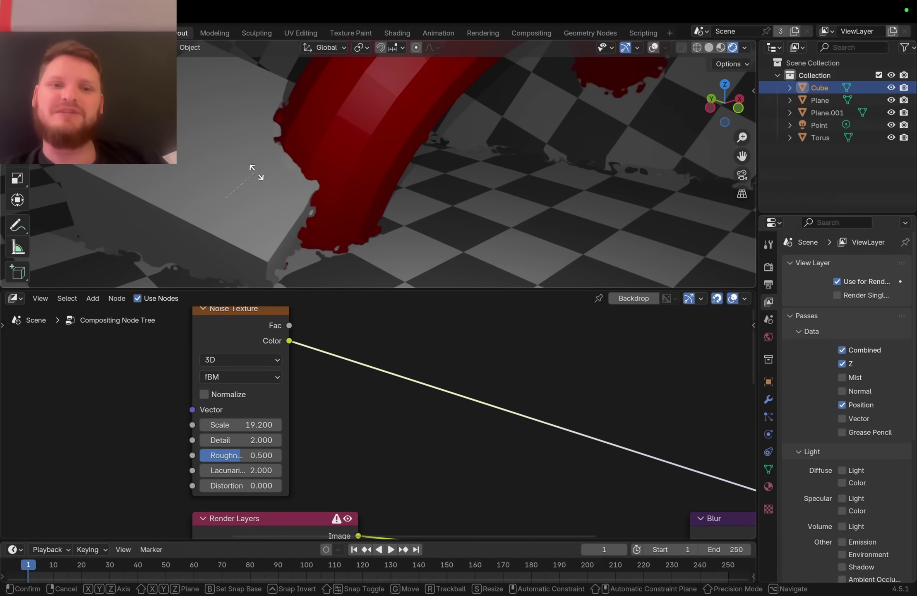
{"action": "key", "text": "r"}
{"action": "left_click", "coordinate": [288, 172]}
Step: Set the Noise Texture's Detail to 4 and inspect the displaced intersections around the torus and cube
{"action": "left_click_drag", "start_coordinate": [205, 445], "coordinate": [232, 445]}
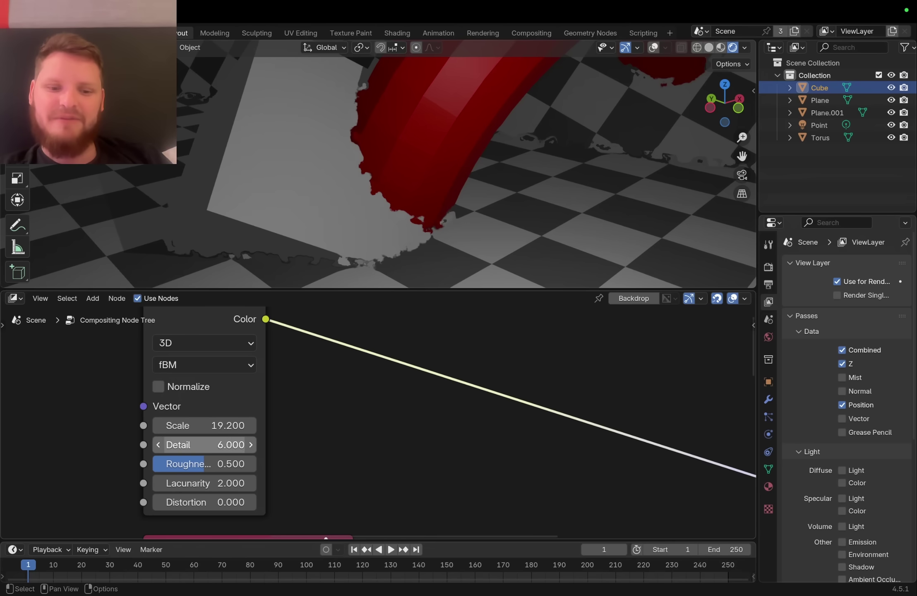
{"action": "left_click", "coordinate": [207, 445]}
{"action": "type", "text": "4"}
{"action": "key", "text": "Return"}
{"action": "scroll", "coordinate": [395, 202], "scroll_direction": "up", "scroll_amount": 3}
{"action": "scroll", "coordinate": [395, 202], "scroll_direction": "up", "scroll_amount": 1}
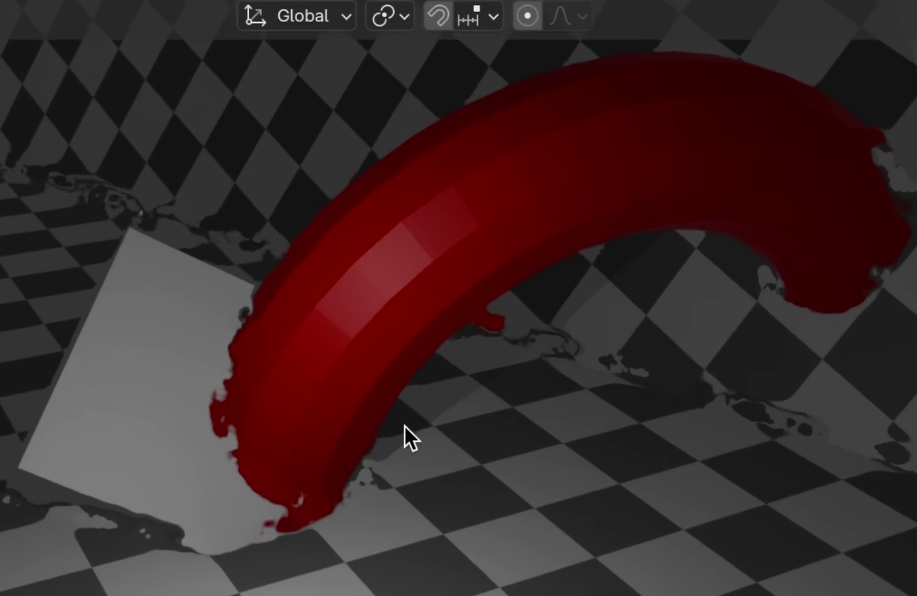
{"action": "middle_click_drag", "start_coordinate": [367, 217], "coordinate": [336, 179]}
{"action": "middle_click_drag", "start_coordinate": [320, 331], "coordinate": [319, 381]}
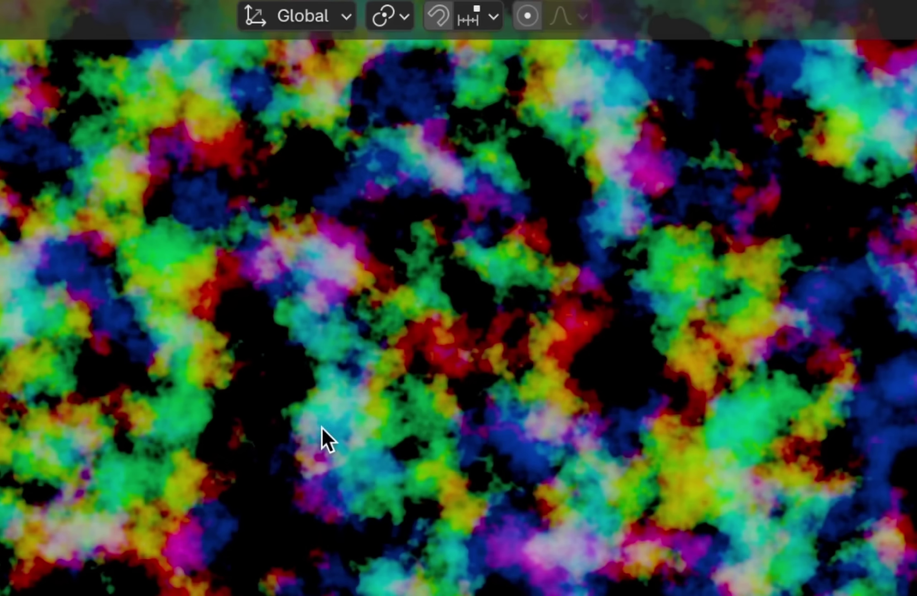
Step: Inspect the displaced torus and cube intersections from new angles with the viewport overlays hidden
{"action": "middle_click_drag", "start_coordinate": [539, 303], "coordinate": [348, 335]}
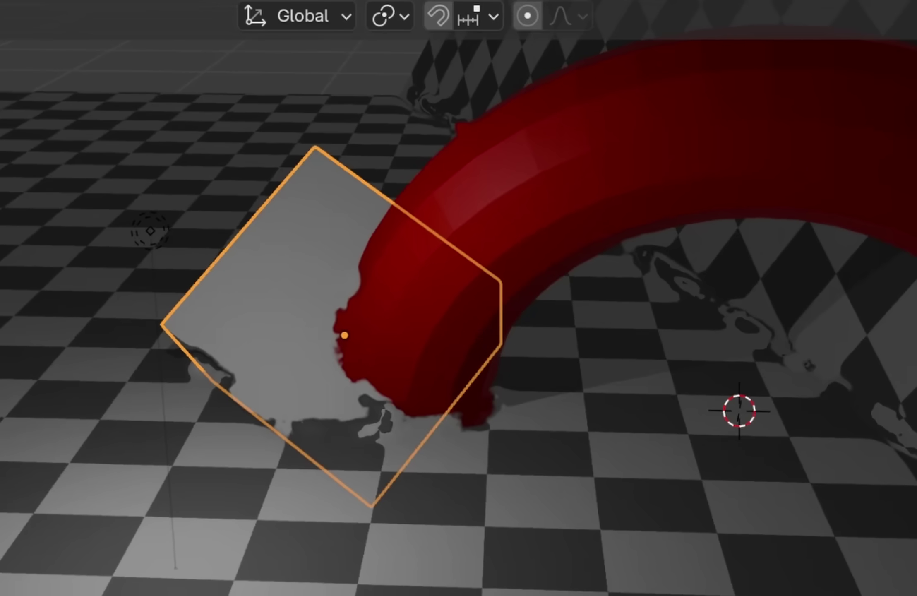
{"action": "key", "text": "shift+alt+z"}
{"action": "middle_click_drag", "start_coordinate": [308, 393], "coordinate": [289, 292]}
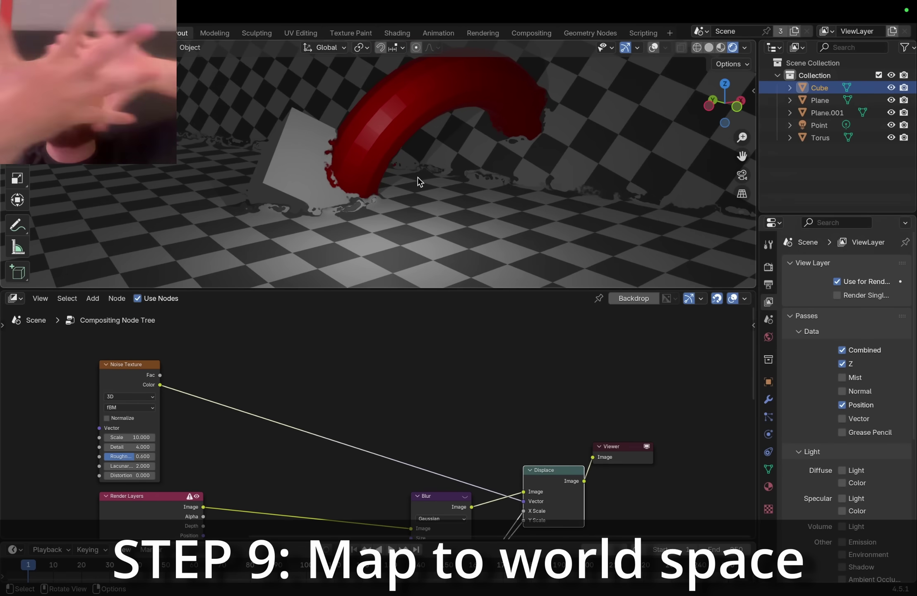
Step: Duplicate the Render Layers node and place the copy beside the Noise Texture
{"action": "middle_click_drag", "start_coordinate": [123, 523], "coordinate": [344, 460]}
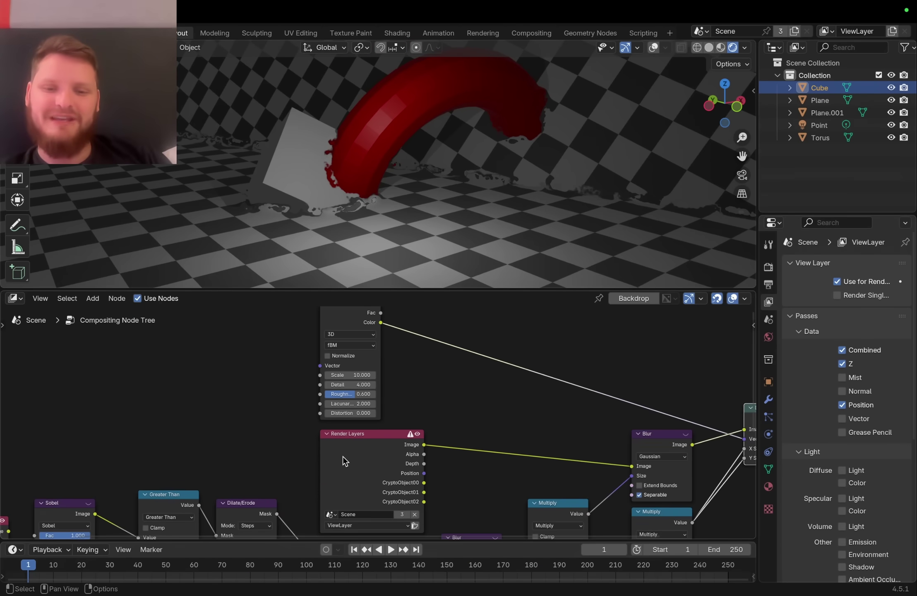
{"action": "left_click", "coordinate": [343, 461]}
{"action": "key", "text": "shift+d"}
{"action": "left_click", "coordinate": [43, 354]}
{"action": "middle_click_drag", "start_coordinate": [125, 375], "coordinate": [149, 404]}
{"action": "scroll", "coordinate": [234, 414], "scroll_direction": "up", "scroll_amount": 6}
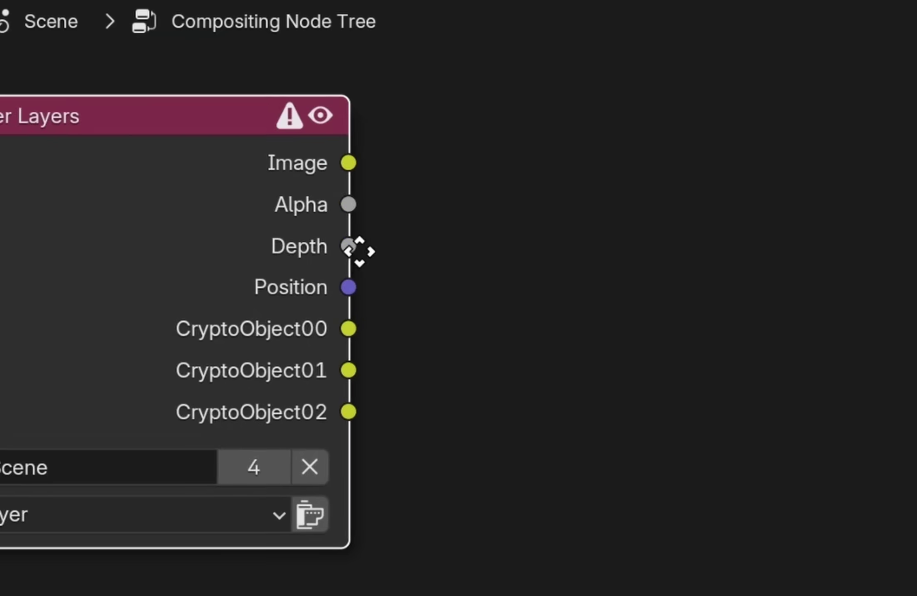
{"action": "middle_click_drag", "start_coordinate": [360, 251], "coordinate": [627, 277]}
Step: Cycle the viewer through the duplicated Render Layers node's outputs to preview the Position pass
{"action": "left_click", "coordinate": [460, 211], "text": "ctrl+shift"}
{"action": "left_click", "coordinate": [460, 211], "text": "ctrl+shift"}
{"action": "left_click", "coordinate": [459, 211], "text": "ctrl+shift"}
{"action": "left_click", "coordinate": [460, 211], "text": "ctrl+shift"}
{"action": "left_click", "coordinate": [460, 212], "text": "ctrl+shift"}
{"action": "left_click", "coordinate": [459, 212], "text": "ctrl+shift"}
{"action": "left_click", "coordinate": [460, 212], "text": "ctrl+shift"}
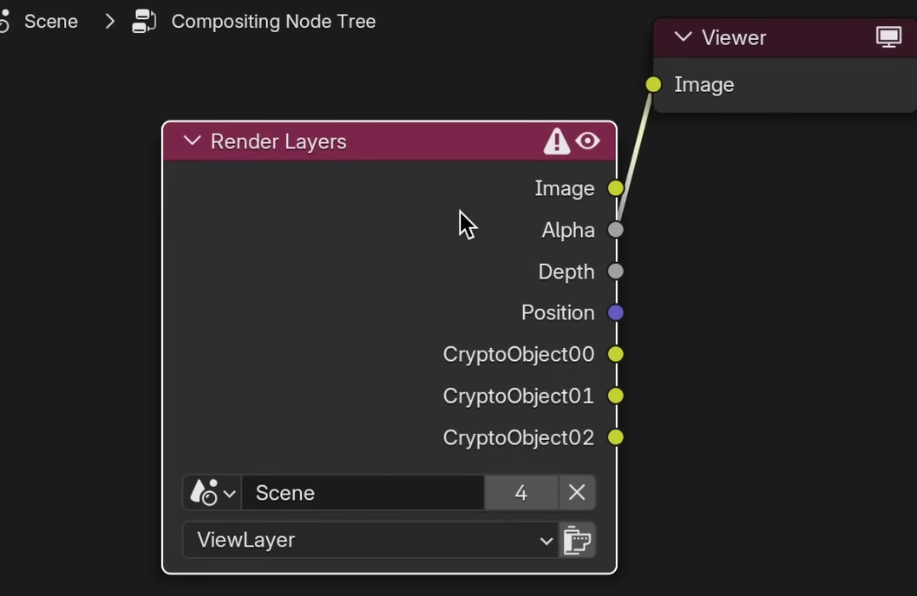
{"action": "left_click", "coordinate": [460, 212], "text": "ctrl+shift"}
{"action": "left_click", "coordinate": [459, 211], "text": "ctrl+shift"}
Step: Try moving and rotating the cube in the Position pass preview, then undo both transforms
{"action": "scroll", "coordinate": [414, 182], "scroll_direction": "down", "scroll_amount": 5}
{"action": "middle_click_drag", "start_coordinate": [460, 165], "coordinate": [523, 134]}
{"action": "key", "text": "g"}
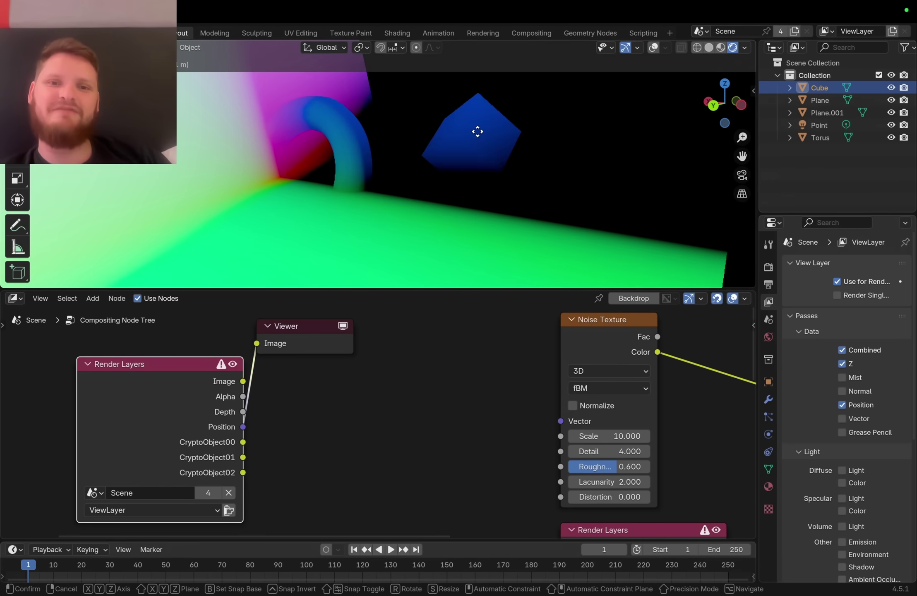
{"action": "left_click", "coordinate": [483, 128]}
{"action": "key", "text": "r"}
{"action": "left_click", "coordinate": [459, 176]}
{"action": "key", "text": "ctrl+z"}
{"action": "key", "text": "ctrl+z"}
Step: Preview the Noise Texture's Color and connect the duplicated Render Layers' Position output to the texture's Vector input
{"action": "left_click", "coordinate": [588, 337], "text": "ctrl+shift"}
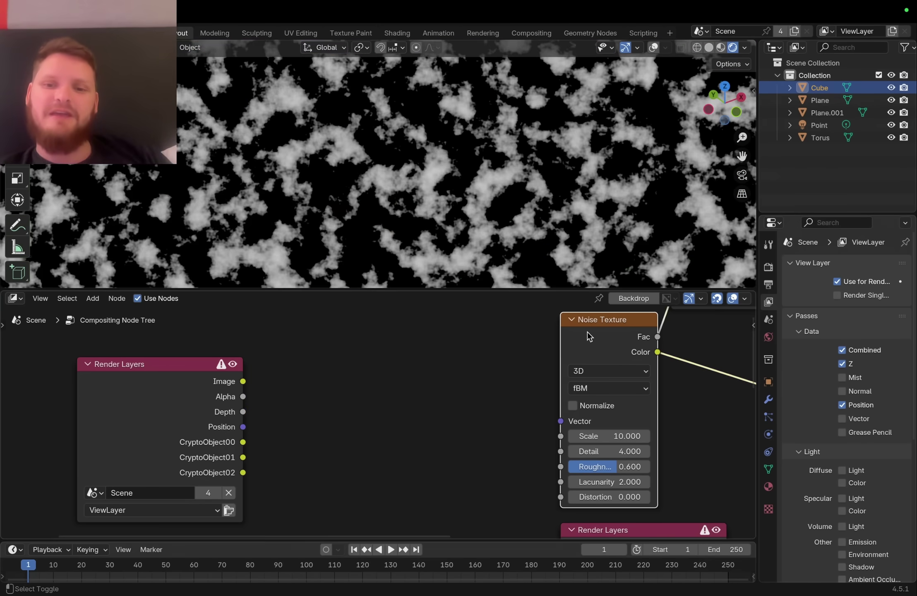
{"action": "left_click", "coordinate": [587, 336], "text": "ctrl+shift"}
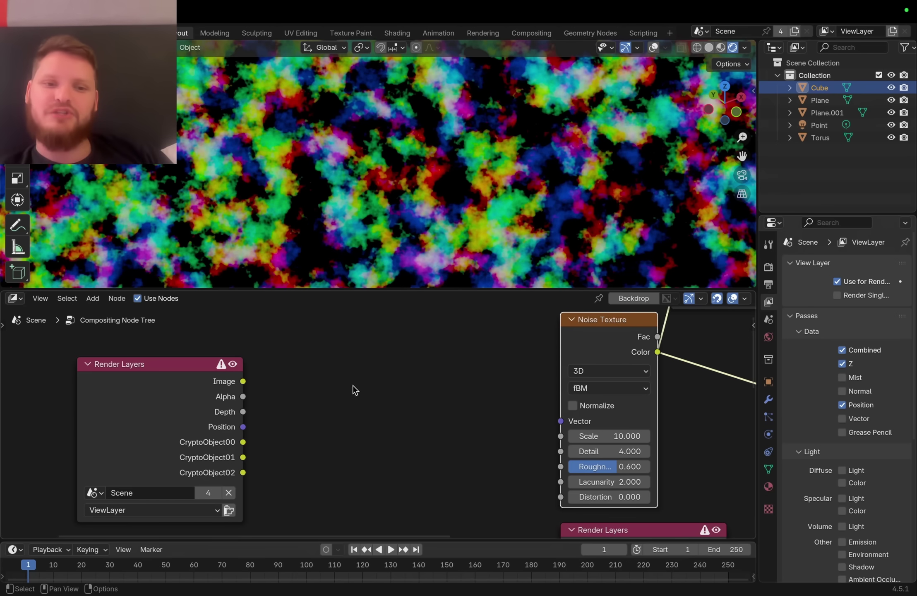
{"action": "left_click_drag", "start_coordinate": [346, 327], "coordinate": [545, 410]}
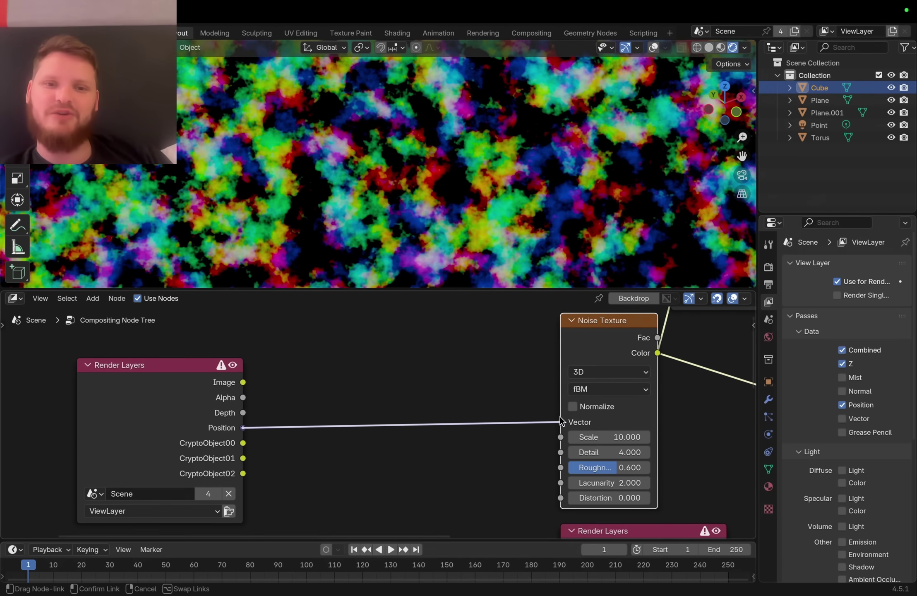
{"action": "middle_click_drag", "start_coordinate": [395, 147], "coordinate": [343, 134]}
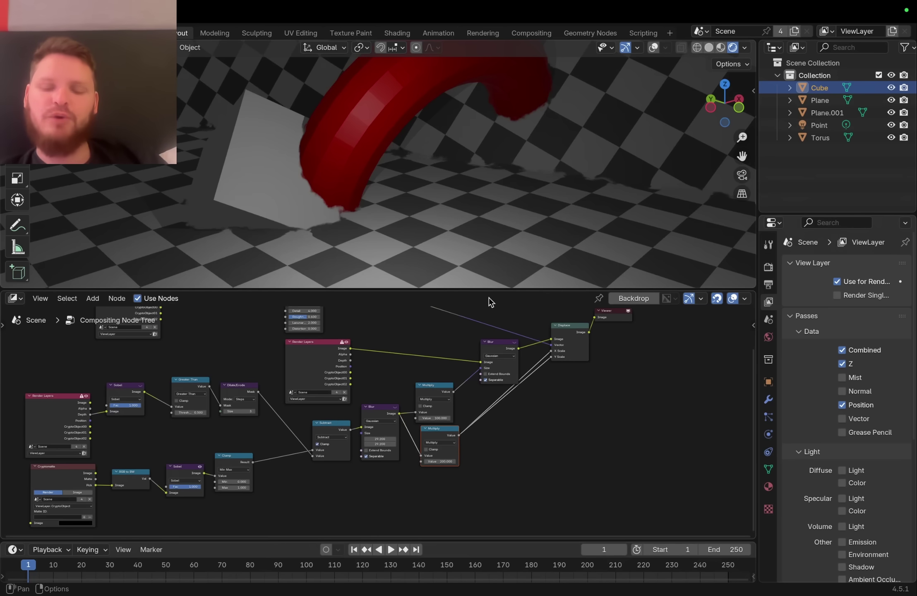
Step: Preview the Clamp node's output and the Subtract node's output to examine the intersection edge mask
{"action": "middle_click_drag", "start_coordinate": [488, 297], "coordinate": [450, 445]}
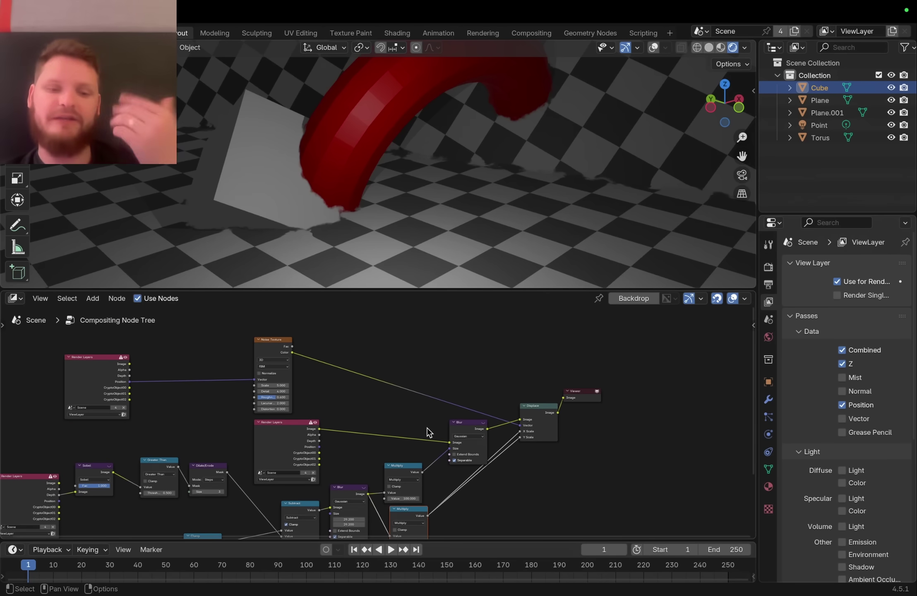
{"action": "middle_click_drag", "start_coordinate": [239, 486], "coordinate": [460, 357]}
{"action": "scroll", "coordinate": [462, 357], "scroll_direction": "up", "scroll_amount": 5}
{"action": "left_click", "coordinate": [406, 437], "text": "ctrl+shift"}
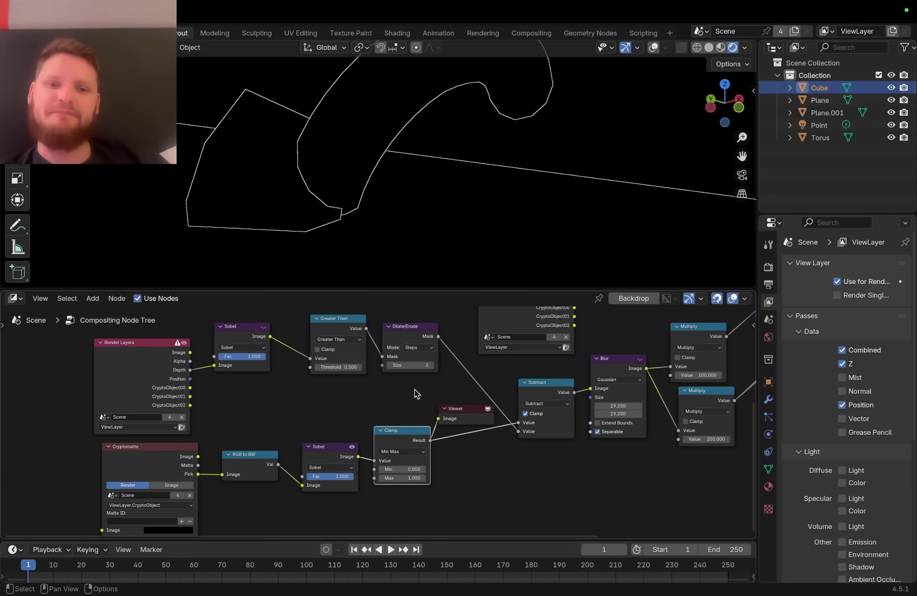
{"action": "middle_click_drag", "start_coordinate": [415, 393], "coordinate": [389, 455]}
{"action": "left_click", "coordinate": [511, 449], "text": "ctrl+shift"}
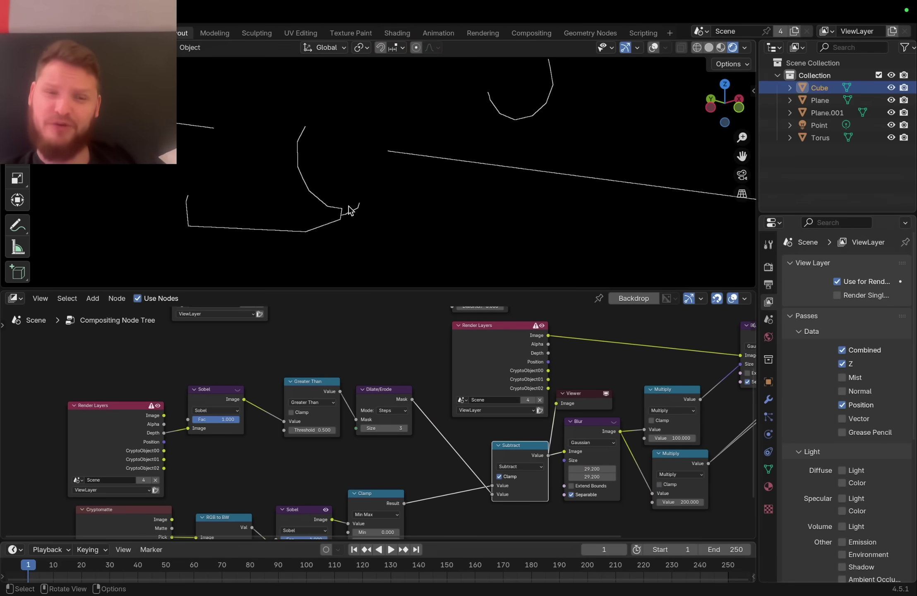
Step: Try a size of 92.4 on the mask's Blur node, then undo it
{"action": "middle_click_drag", "start_coordinate": [351, 211], "coordinate": [286, 182]}
{"action": "left_click_drag", "start_coordinate": [394, 443], "coordinate": [427, 450]}
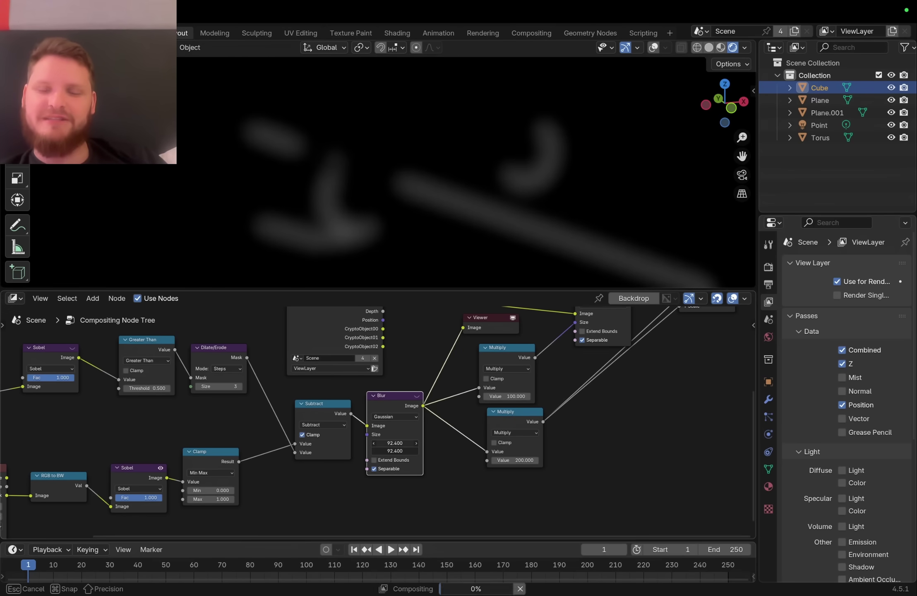
{"action": "key", "text": "super+z"}
Step: Insert a Normalize node between the mask's Blur and the Multiply nodes, then test a Blur size change and undo it
{"action": "key", "text": "shift+a"}
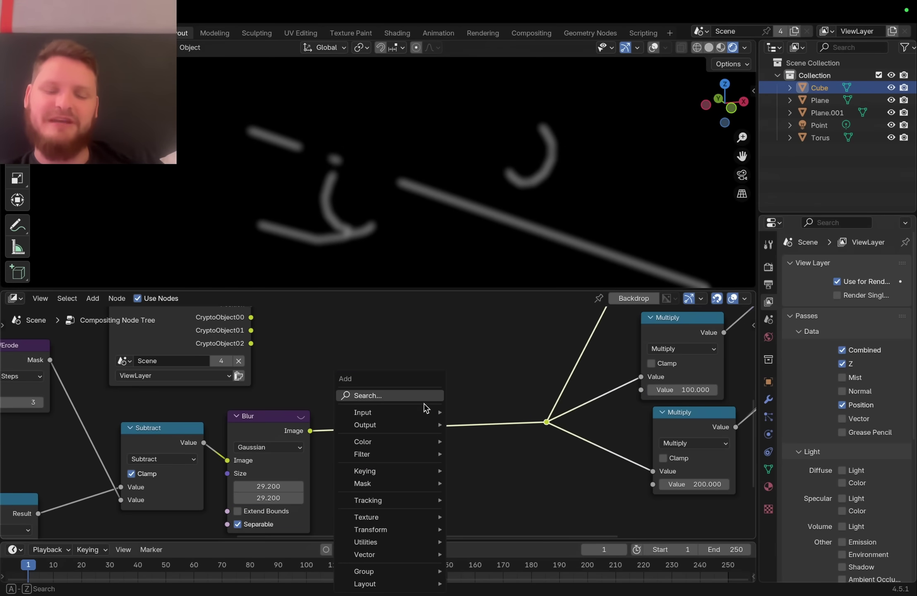
{"action": "type", "text": "no"}
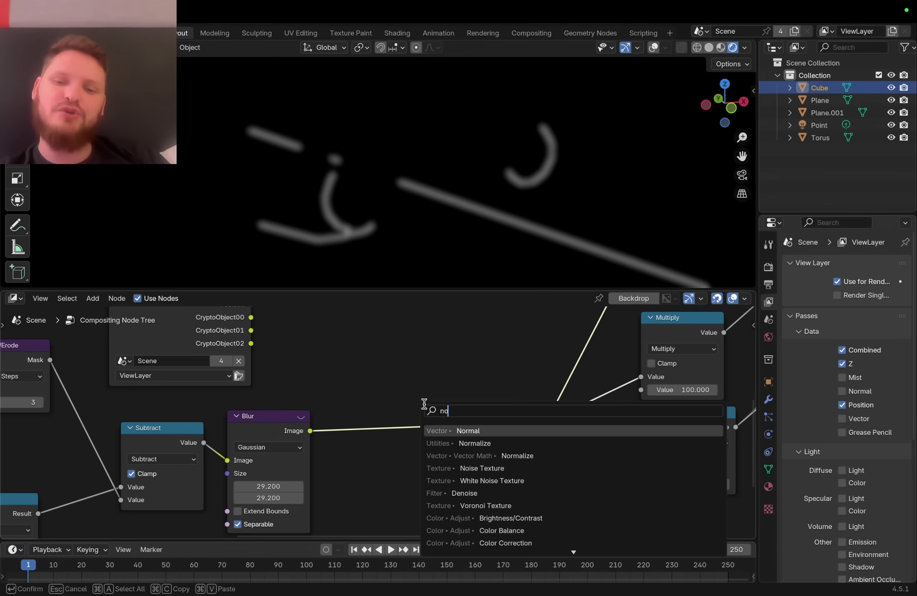
{"action": "type", "text": "rm"}
{"action": "left_click", "coordinate": [475, 443]}
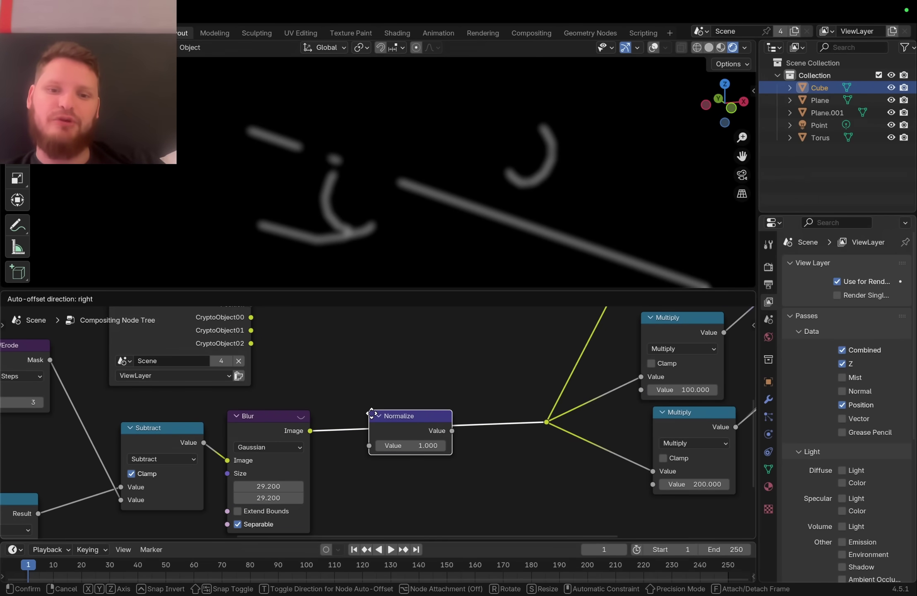
{"action": "left_click", "coordinate": [371, 417]}
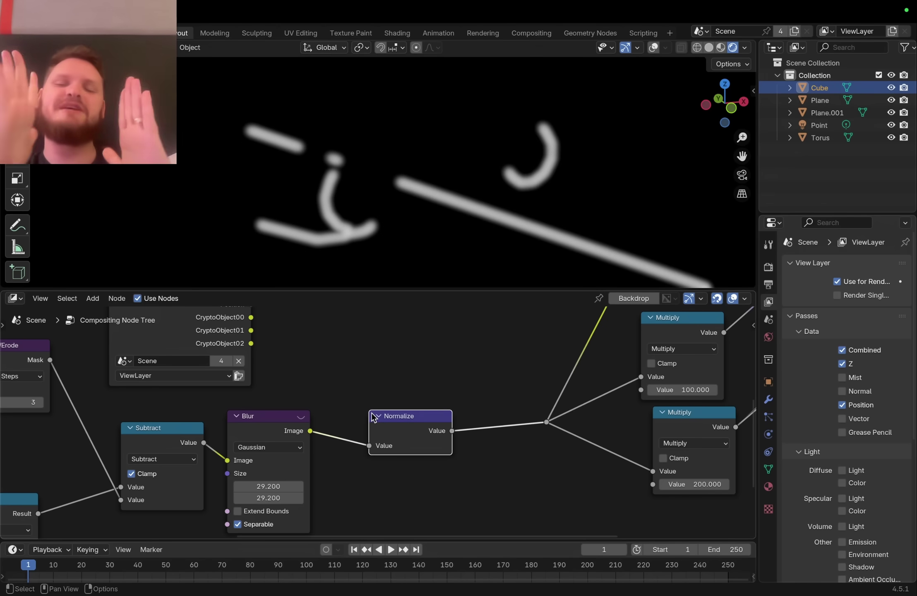
{"action": "left_click_drag", "start_coordinate": [252, 485], "coordinate": [292, 485]}
{"action": "key", "text": "super+z"}
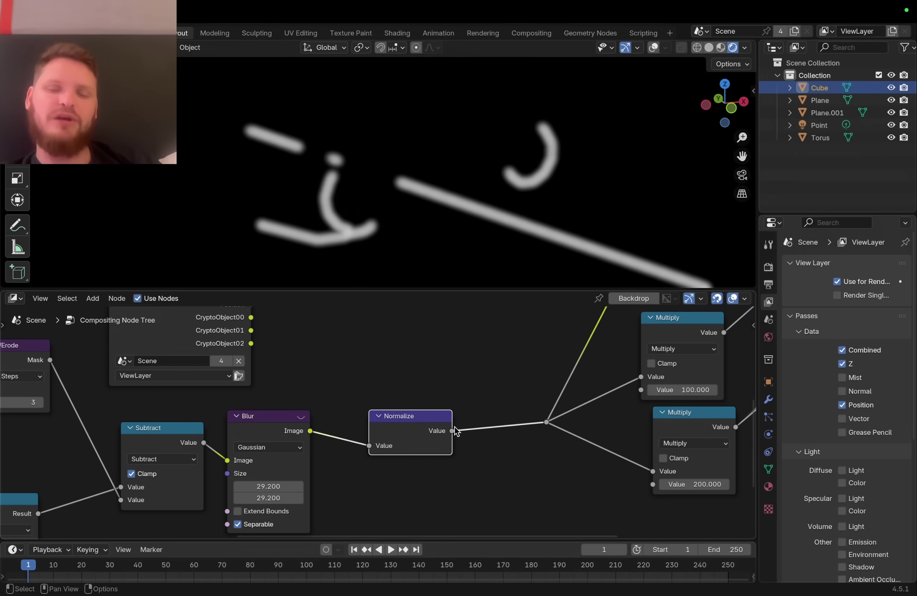
Step: Add a Value node driving the Size of the mask's Blur and set it to 61.8
{"action": "scroll", "coordinate": [455, 429], "scroll_direction": "down", "scroll_amount": 6}
{"action": "middle_click_drag", "start_coordinate": [599, 403], "coordinate": [564, 405]}
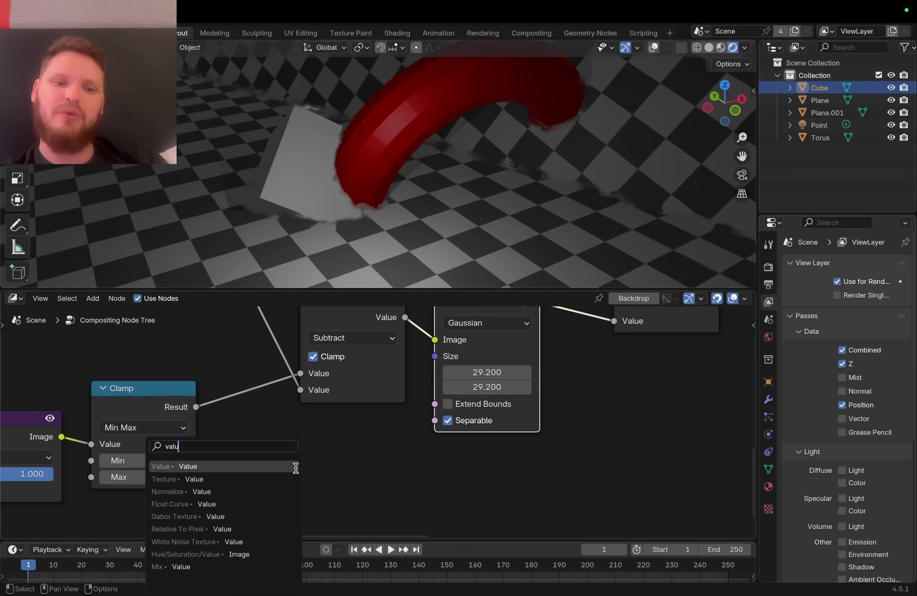
{"action": "type", "text": "e"}
{"action": "key", "text": "Return"}
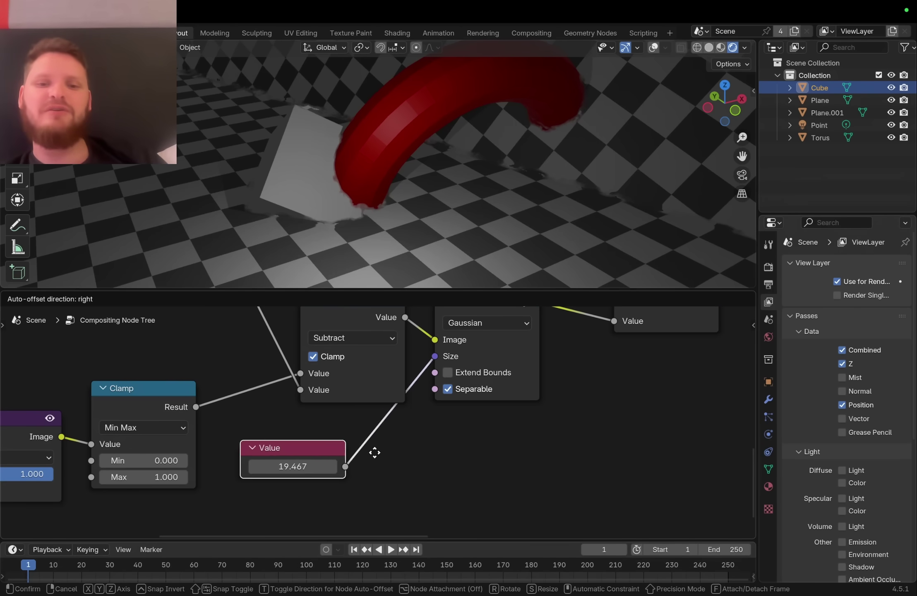
{"action": "left_click", "coordinate": [343, 474]}
{"action": "middle_click_drag", "start_coordinate": [346, 185], "coordinate": [353, 179]}
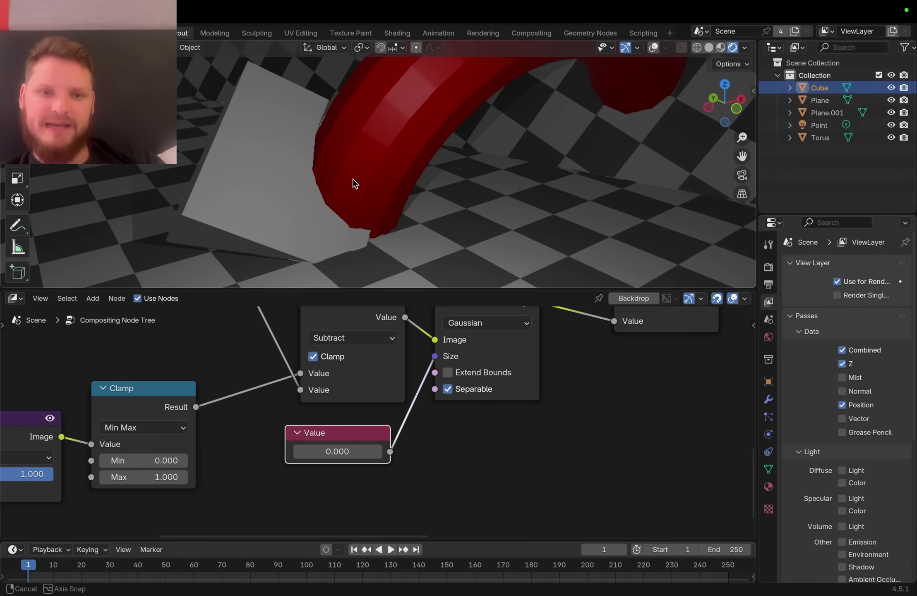
{"action": "mouse_move", "coordinate": [348, 451]}
{"action": "left_mouse_down"}
{"action": "mouse_move", "coordinate": [389, 451]}
{"action": "mouse_move", "coordinate": [351, 451]}
{"action": "left_mouse_up"}
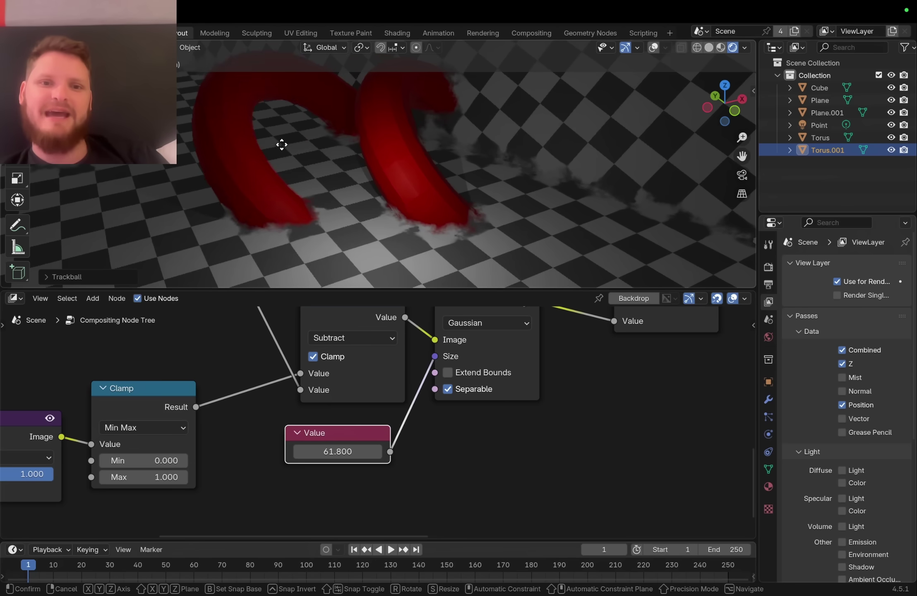
Step: Position and trackball-rotate the duplicated torus so it intersects the original torus
{"action": "left_click", "coordinate": [278, 135]}
{"action": "key", "text": "r"}
{"action": "key", "text": "r"}
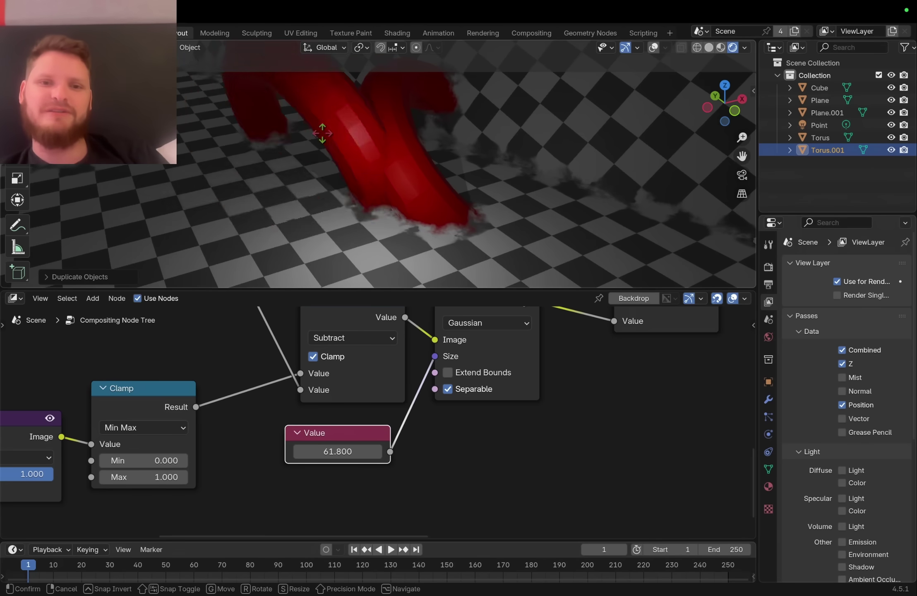
{"action": "middle_click_drag", "start_coordinate": [414, 186], "coordinate": [445, 176]}
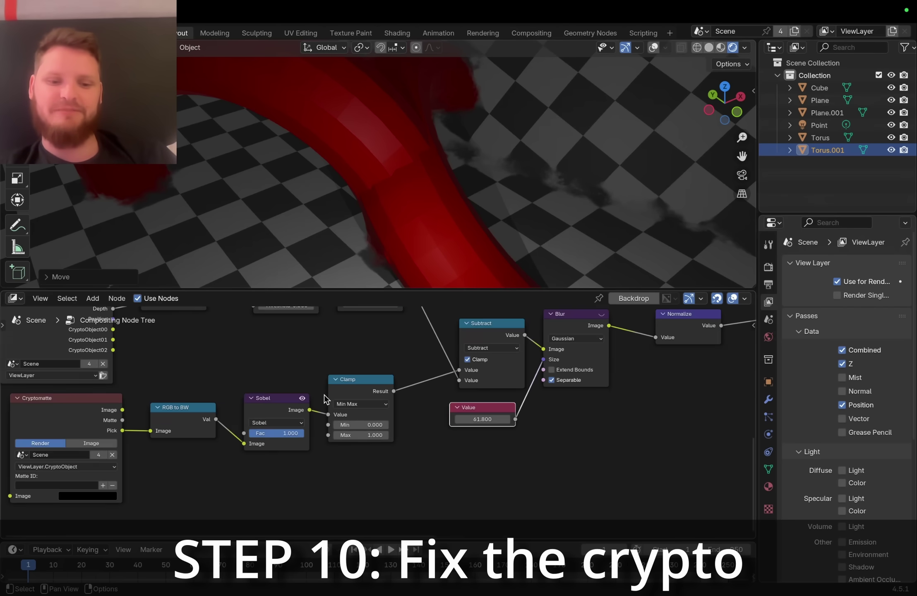
Step: Preview the Cryptomatte's Pick output and probe the colours of the overlapping tori
{"action": "middle_click_drag", "start_coordinate": [151, 409], "coordinate": [415, 381]}
{"action": "scroll", "coordinate": [373, 413], "scroll_direction": "up", "scroll_amount": 4}
{"action": "left_click", "coordinate": [329, 394], "text": "ctrl+shift"}
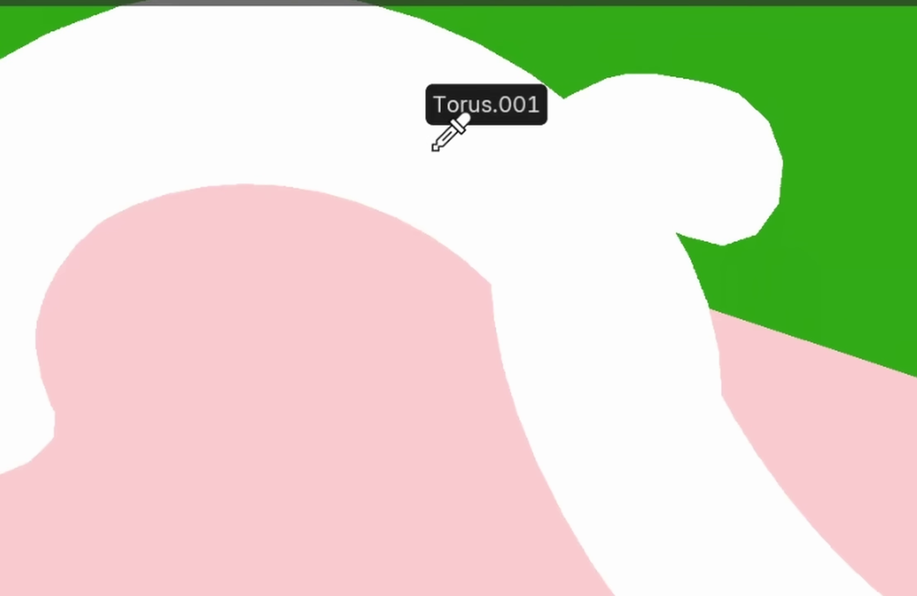
{"action": "left_click_drag", "start_coordinate": [353, 208], "coordinate": [270, 211]}
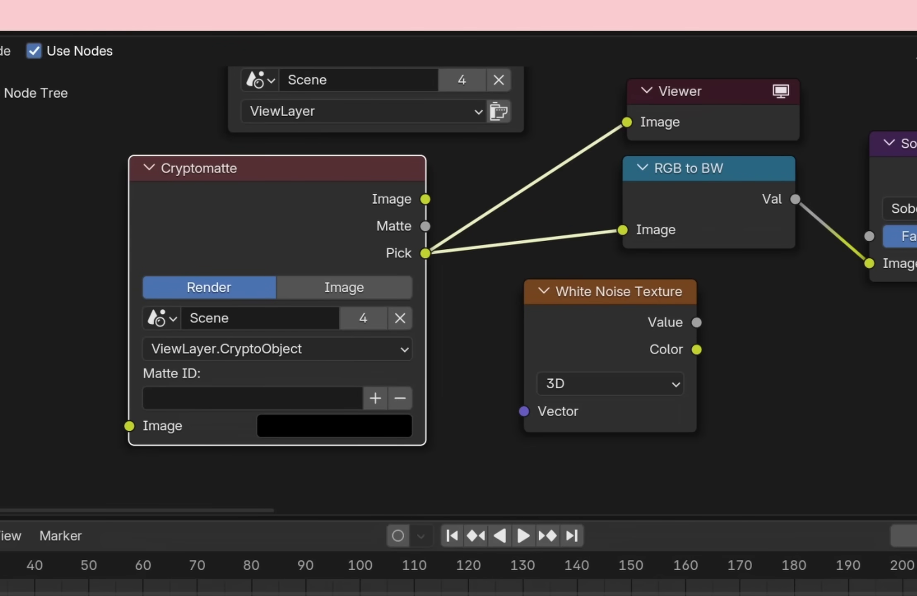
Step: Connect the Cryptomatte's Pick output to the White Noise Texture's Vector, then delete the Viewer node used to preview its Color
{"action": "left_click_drag", "start_coordinate": [425, 253], "coordinate": [541, 402]}
{"action": "left_click", "coordinate": [614, 325], "text": "ctrl+shift"}
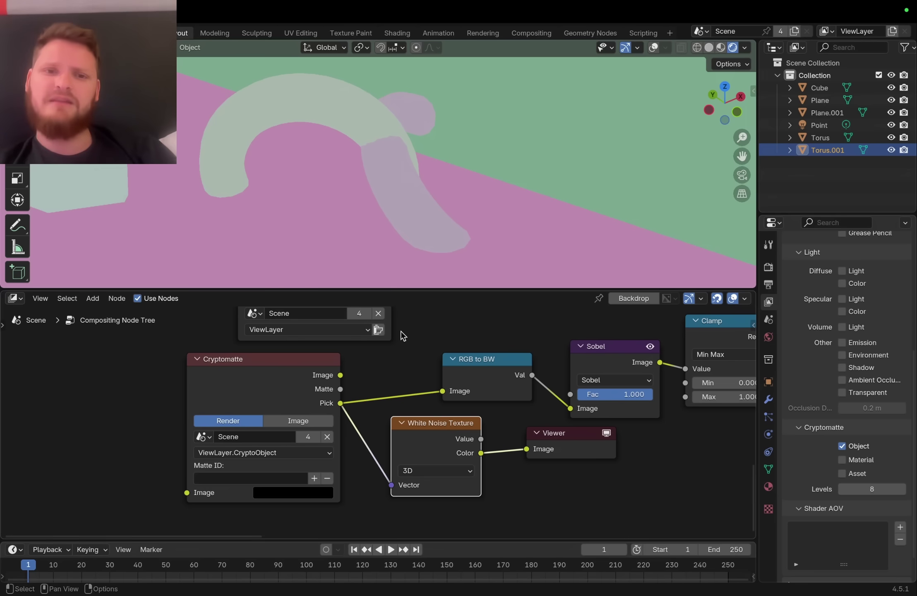
{"action": "left_click_drag", "start_coordinate": [570, 471], "coordinate": [584, 449]}
{"action": "key", "text": "x"}
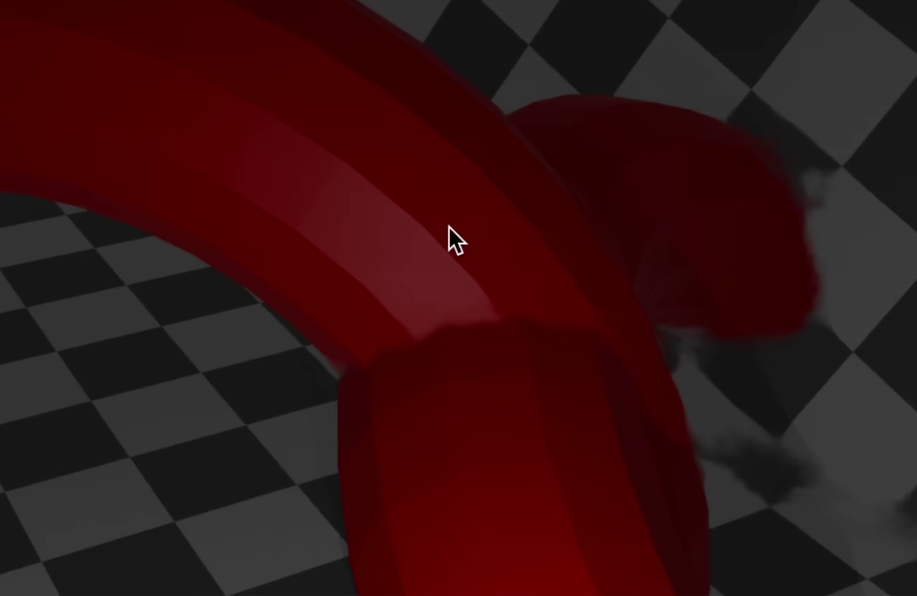
Step: Move the duplicated torus to test the displaced blend where it meets the original torus
{"action": "key", "text": "g"}
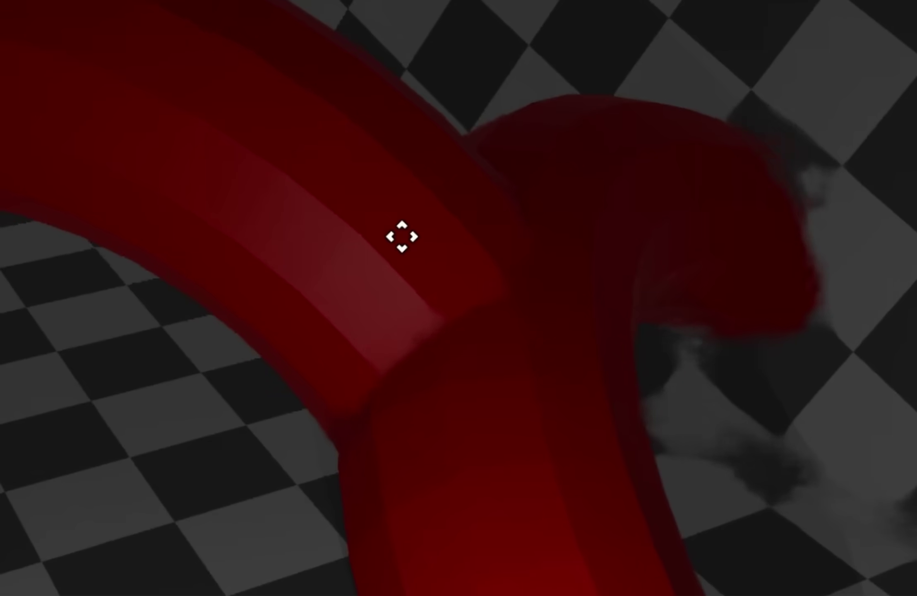
{"action": "left_click", "coordinate": [401, 235]}
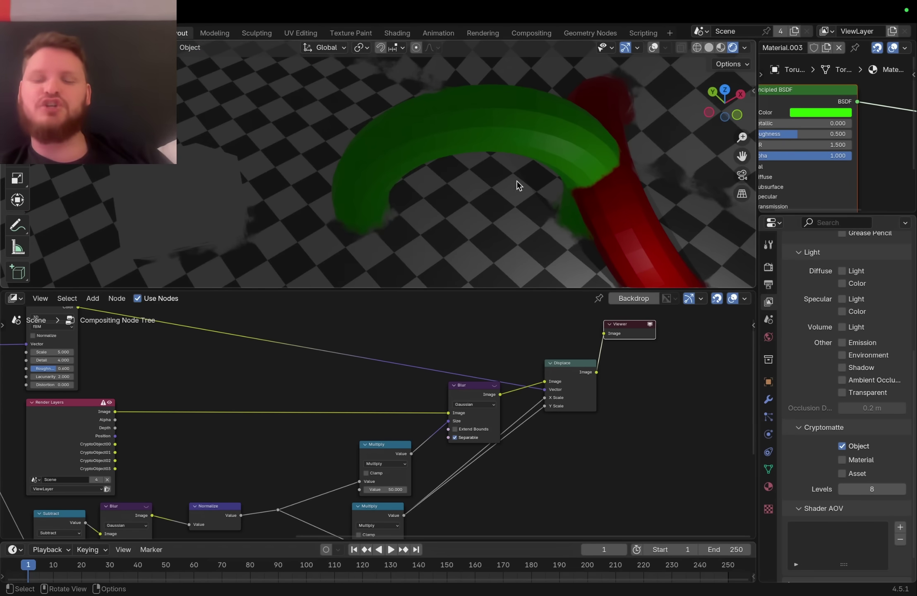
{"action": "middle_click_drag", "start_coordinate": [577, 174], "coordinate": [416, 158], "text": "shift"}
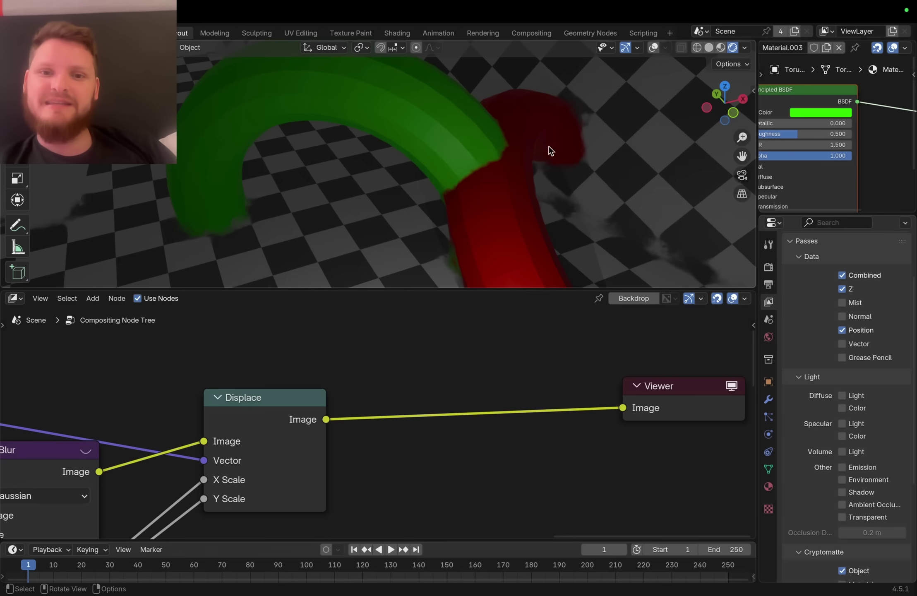
Step: Switch the render engine to Cycles and set its device to GPU Compute
{"action": "left_click", "coordinate": [768, 268]}
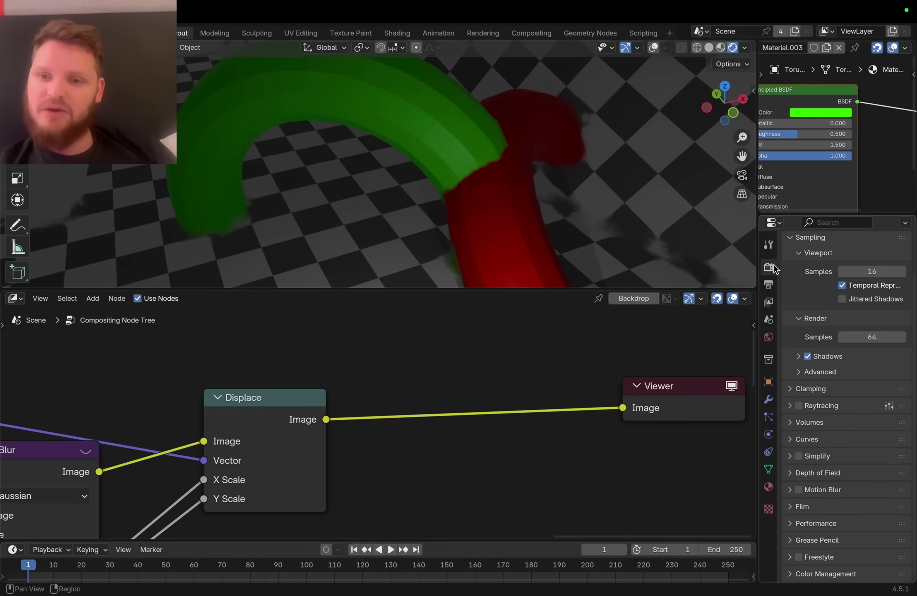
{"action": "scroll", "coordinate": [859, 271], "scroll_direction": "up", "scroll_amount": 3}
{"action": "left_click", "coordinate": [862, 265]}
{"action": "left_click", "coordinate": [860, 305]}
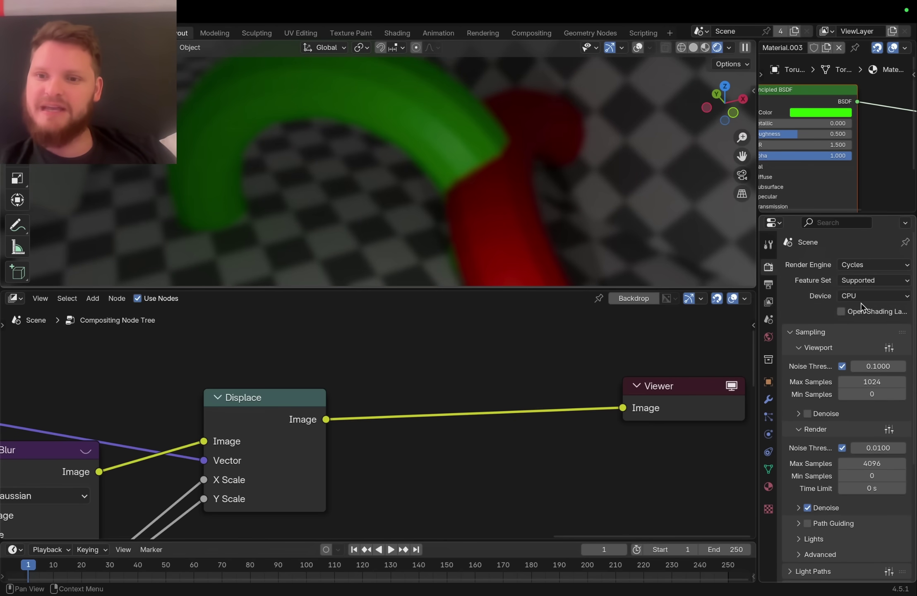
{"action": "left_click", "coordinate": [860, 296]}
{"action": "left_click", "coordinate": [857, 323]}
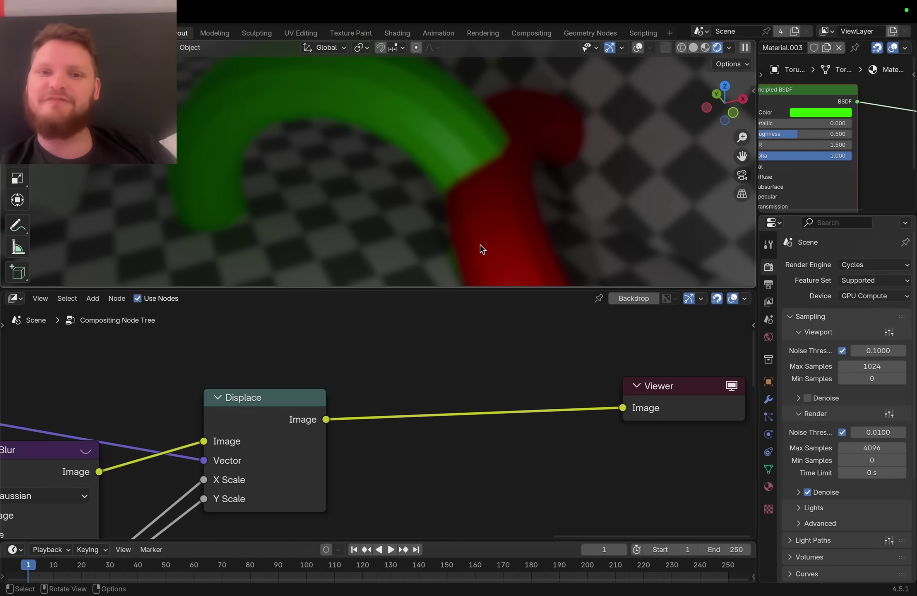
Step: Toggle the Displace node's mute on and off to compare the torus blend with and without displacement
{"action": "left_click", "coordinate": [572, 434]}
{"action": "key", "text": "m"}
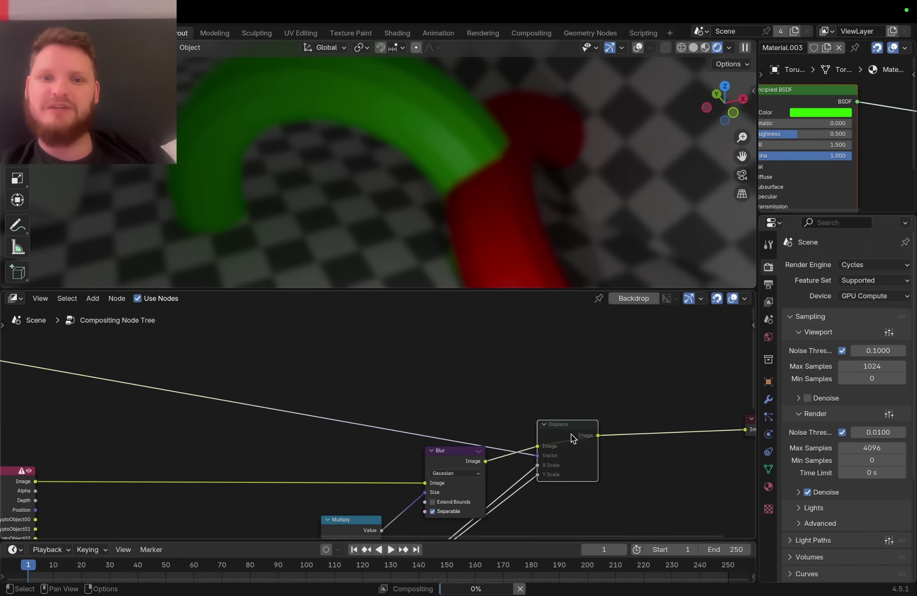
{"action": "key", "text": "m"}
{"action": "middle_click_drag", "start_coordinate": [275, 457], "coordinate": [688, 350]}
{"action": "middle_click_drag", "start_coordinate": [239, 377], "coordinate": [446, 483]}
{"action": "scroll", "coordinate": [472, 459], "scroll_direction": "up", "scroll_amount": 4}
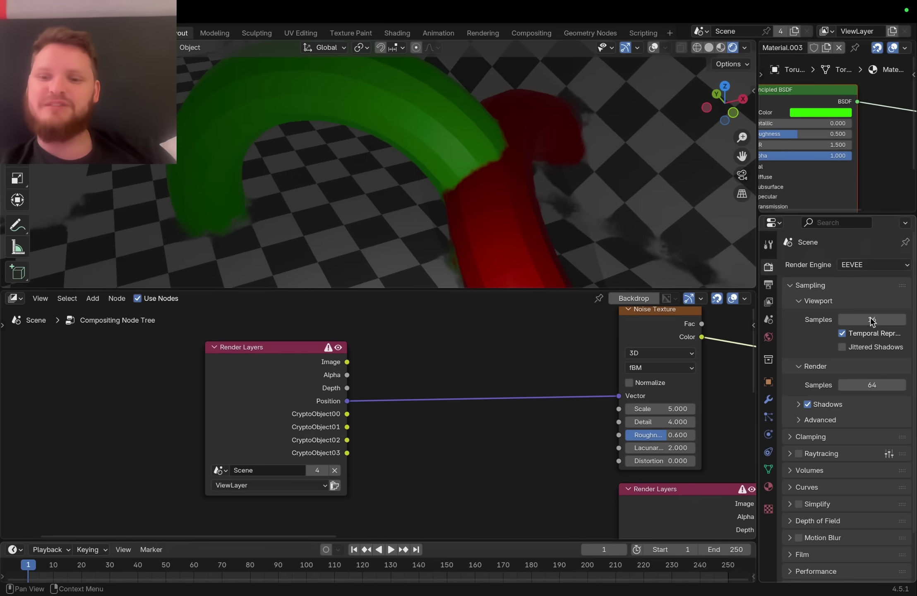
Step: Enable Raytracing in the EEVEE render settings and maximize the 3D viewport
{"action": "left_click", "coordinate": [799, 453]}
{"action": "key", "text": "ctrl+space"}
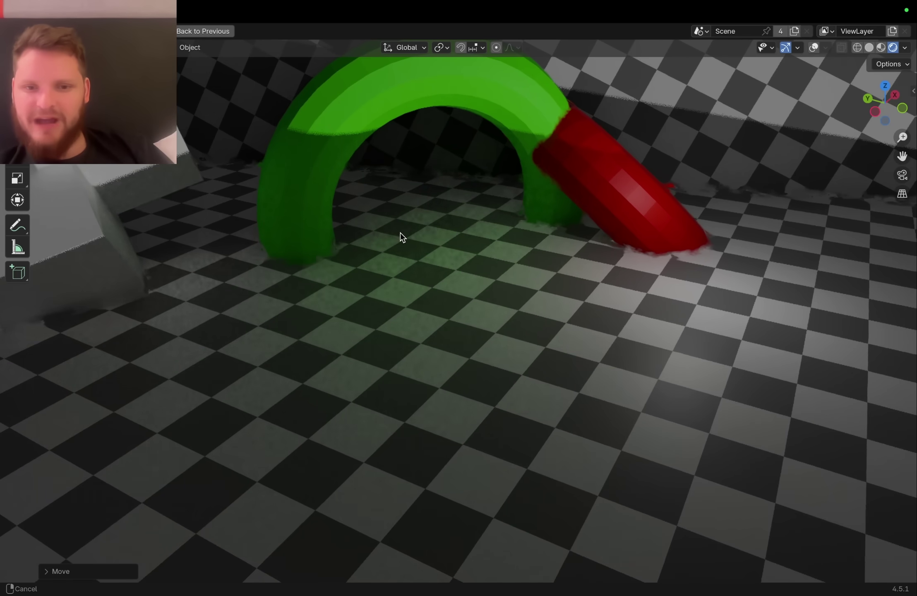
Step: Move the monkey head along the Z axis through the checkered floor to test the blend at their intersection
{"action": "key", "text": "z"}
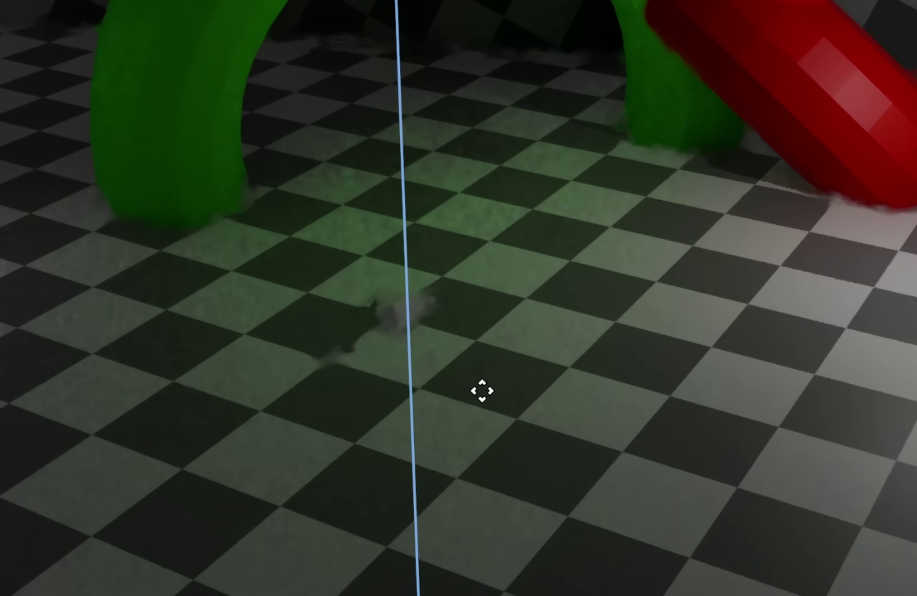
{"action": "key", "text": "g"}
{"action": "key", "text": "z"}
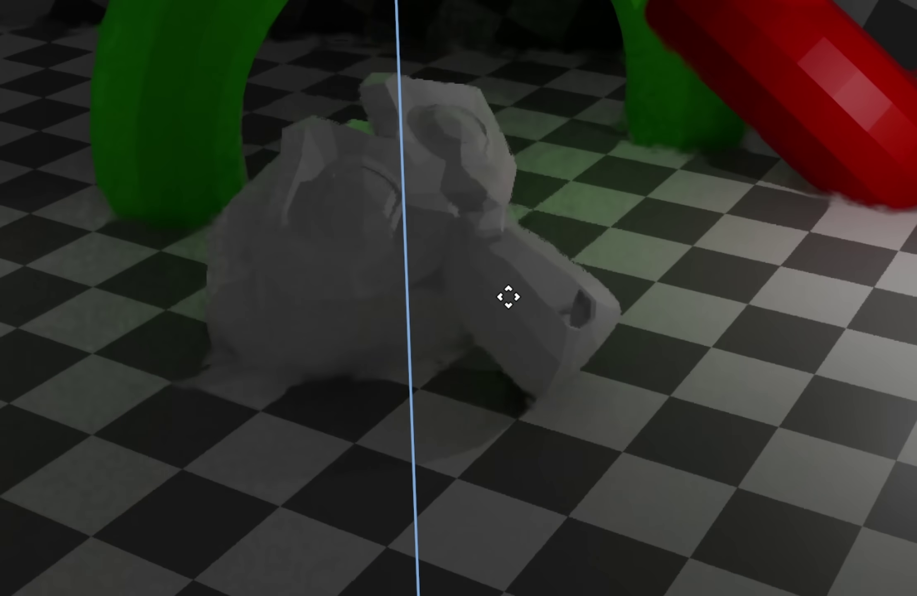
{"action": "left_click", "coordinate": [517, 381]}
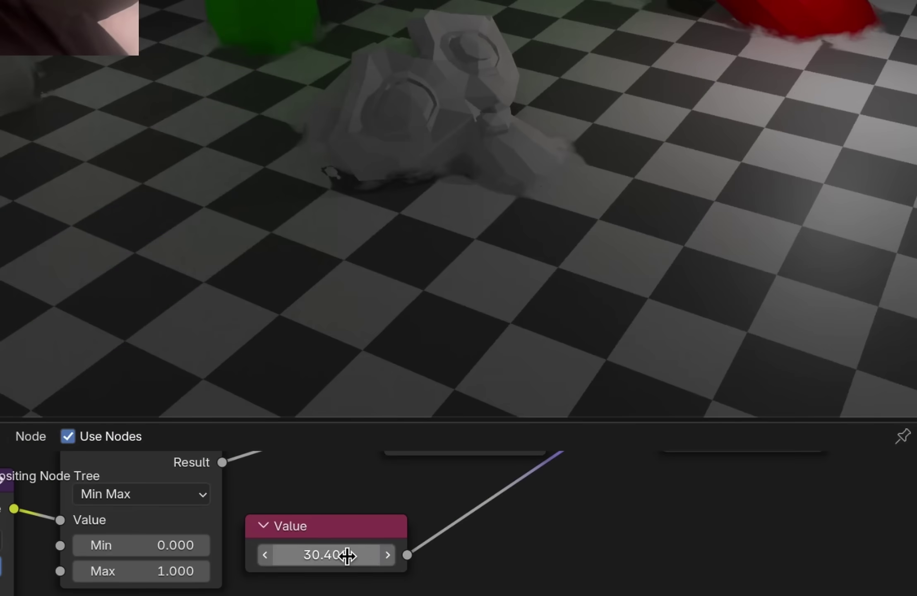
Step: Set the compositor's Value node to 100
{"action": "left_click", "coordinate": [348, 556]}
{"action": "type", "text": "100"}
{"action": "key", "text": "Return"}
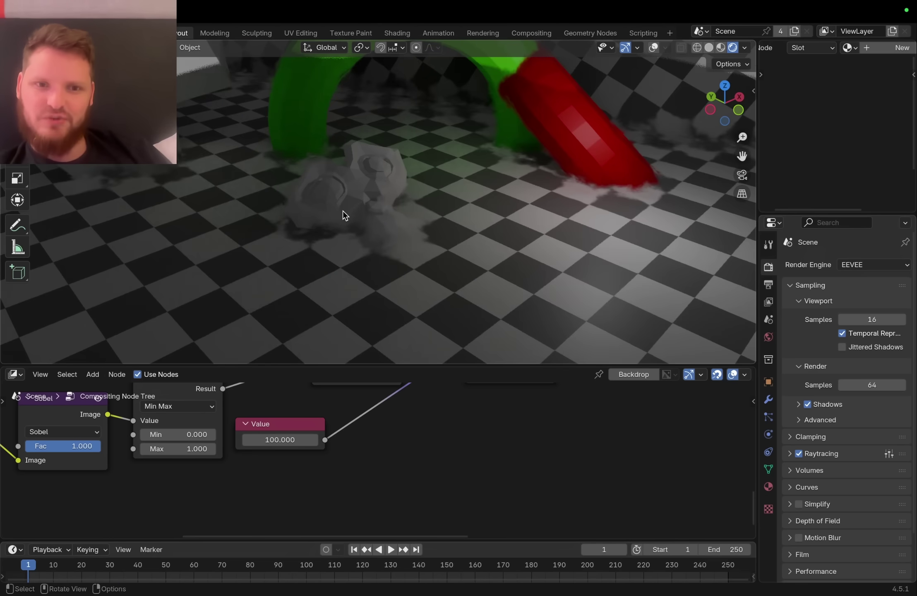
Step: Move the monkey head along the Z axis again to test the stronger effect where it meets the floor
{"action": "key", "text": "g"}
{"action": "key", "text": "z"}
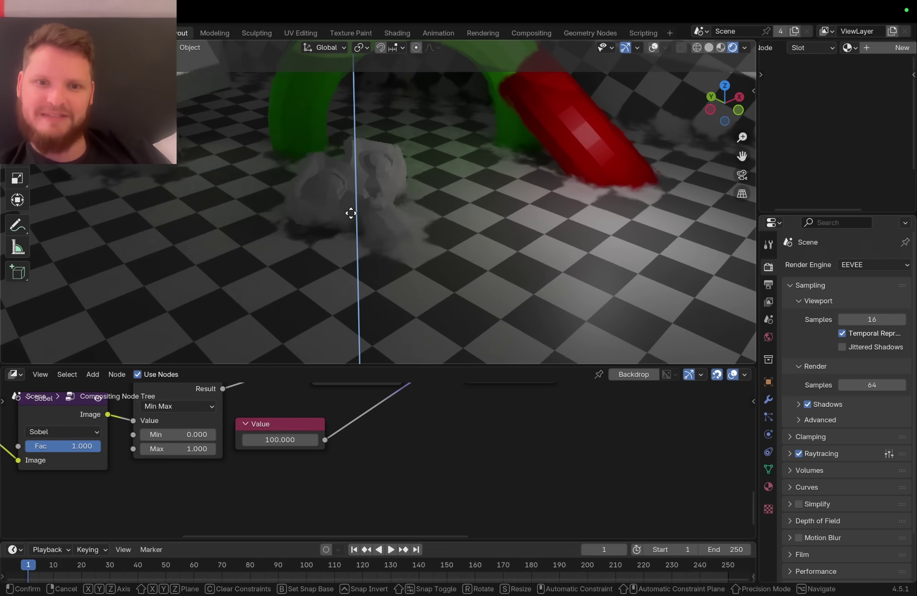